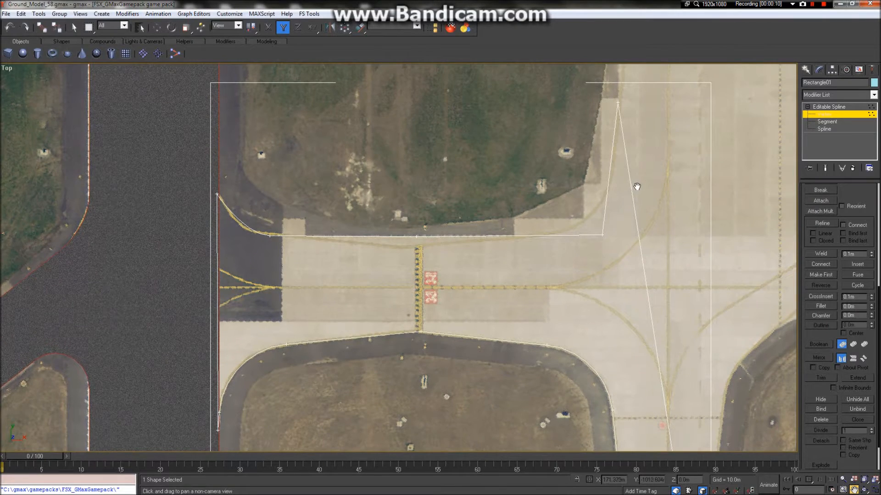
Examine the traced taxiway outline from the southern runway connector to the unfinished corner beside the apron
{"action": "left_click_drag", "start_coordinate": [681, 309], "coordinate": [421, 123]}
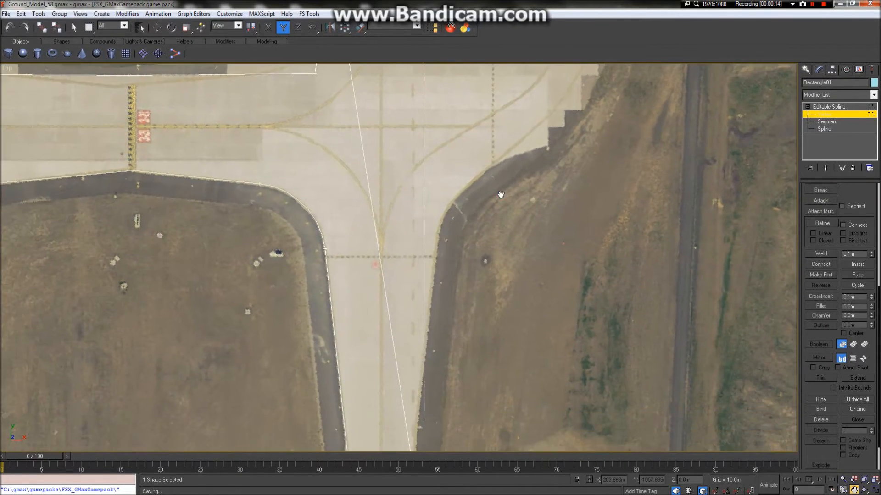
{"action": "scroll", "coordinate": [500, 194], "scroll_direction": "down", "scroll_amount": 3}
{"action": "left_click_drag", "start_coordinate": [502, 233], "coordinate": [570, 338]}
{"action": "scroll", "coordinate": [605, 353], "scroll_direction": "up", "scroll_amount": 4}
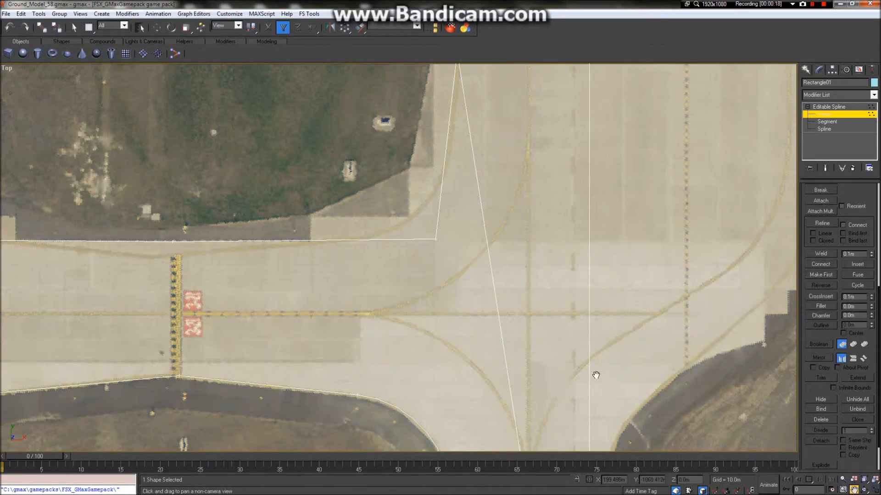
{"action": "left_click_drag", "start_coordinate": [434, 197], "coordinate": [541, 320]}
{"action": "scroll", "coordinate": [544, 302], "scroll_direction": "down", "scroll_amount": 9}
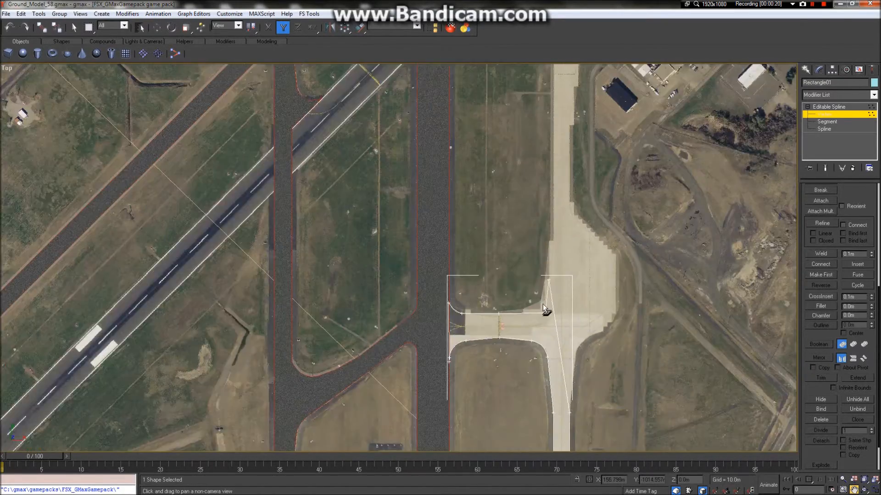
{"action": "left_click_drag", "start_coordinate": [557, 379], "coordinate": [559, 246]}
{"action": "scroll", "coordinate": [563, 323], "scroll_direction": "up", "scroll_amount": 1}
{"action": "scroll", "coordinate": [562, 331], "scroll_direction": "up", "scroll_amount": 4}
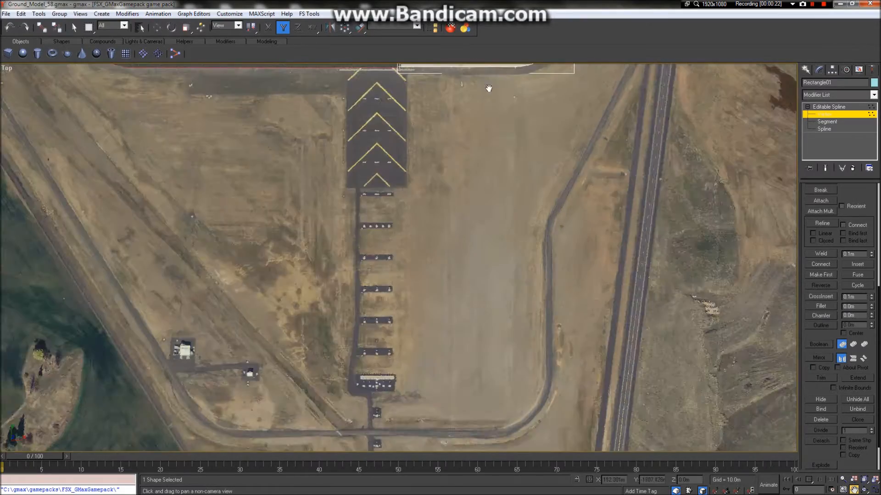
{"action": "scroll", "coordinate": [487, 89], "scroll_direction": "up", "scroll_amount": 1}
{"action": "left_click_drag", "start_coordinate": [488, 149], "coordinate": [515, 359]}
{"action": "scroll", "coordinate": [514, 360], "scroll_direction": "up", "scroll_amount": 1}
{"action": "scroll", "coordinate": [514, 246], "scroll_direction": "up", "scroll_amount": 2}
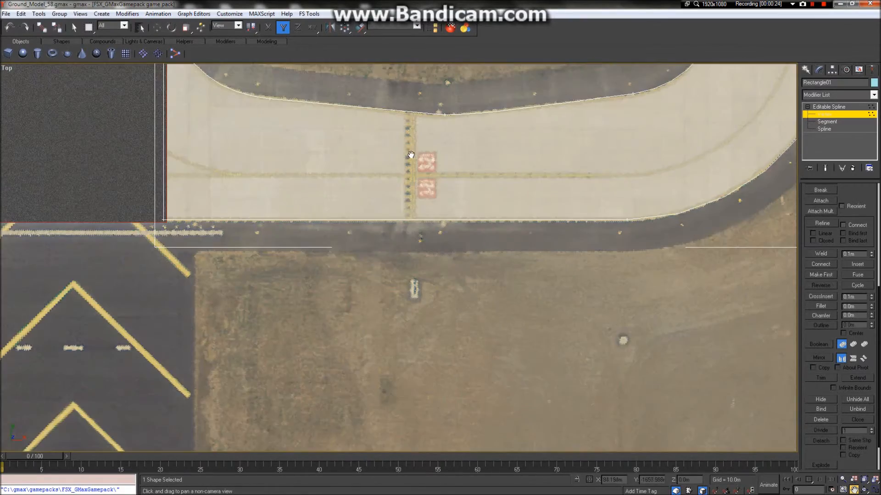
{"action": "left_click_drag", "start_coordinate": [306, 97], "coordinate": [348, 132]}
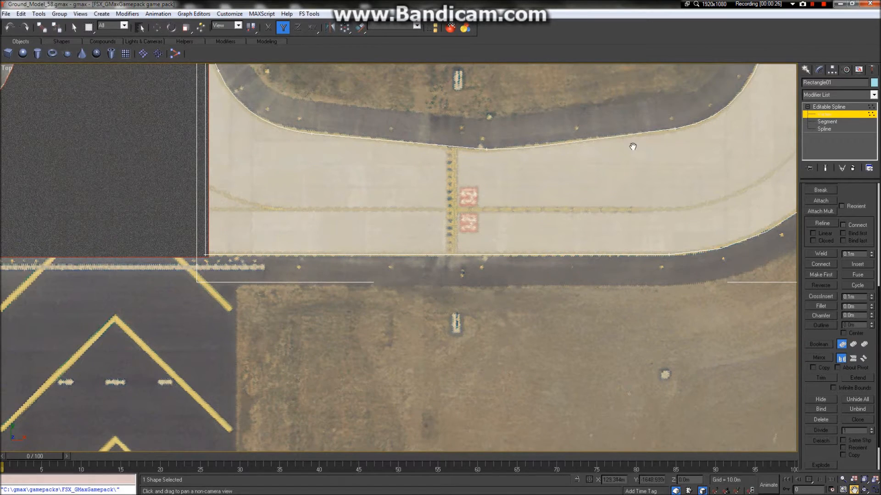
{"action": "left_click_drag", "start_coordinate": [266, 220], "coordinate": [319, 359]}
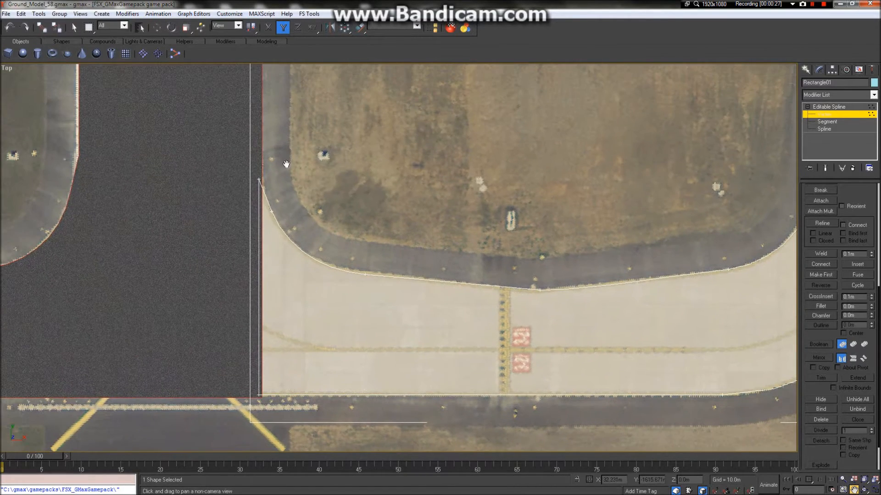
{"action": "scroll", "coordinate": [544, 124], "scroll_direction": "down", "scroll_amount": 10}
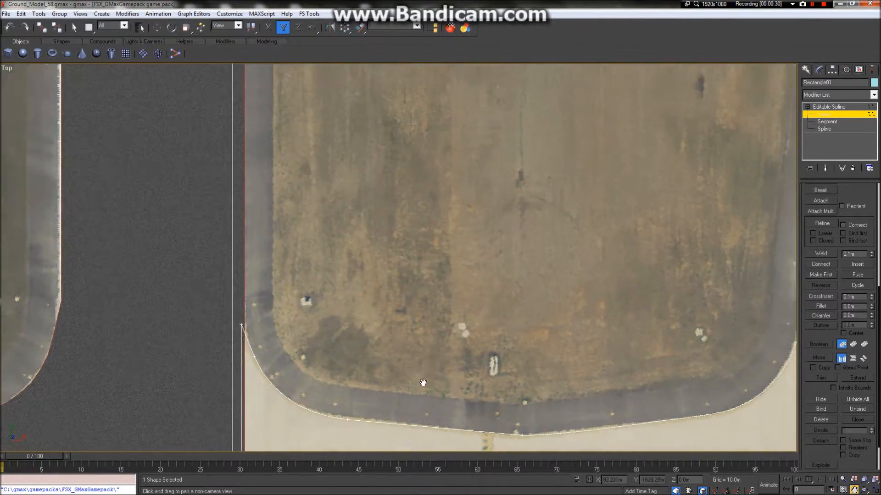
{"action": "scroll", "coordinate": [482, 193], "scroll_direction": "down", "scroll_amount": 4}
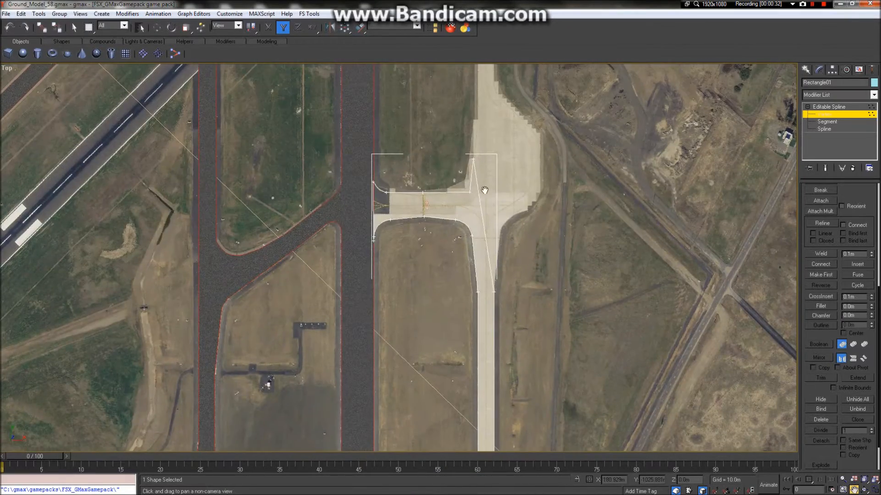
{"action": "scroll", "coordinate": [495, 252], "scroll_direction": "up", "scroll_amount": 10}
{"action": "scroll", "coordinate": [462, 252], "scroll_direction": "up", "scroll_amount": 3}
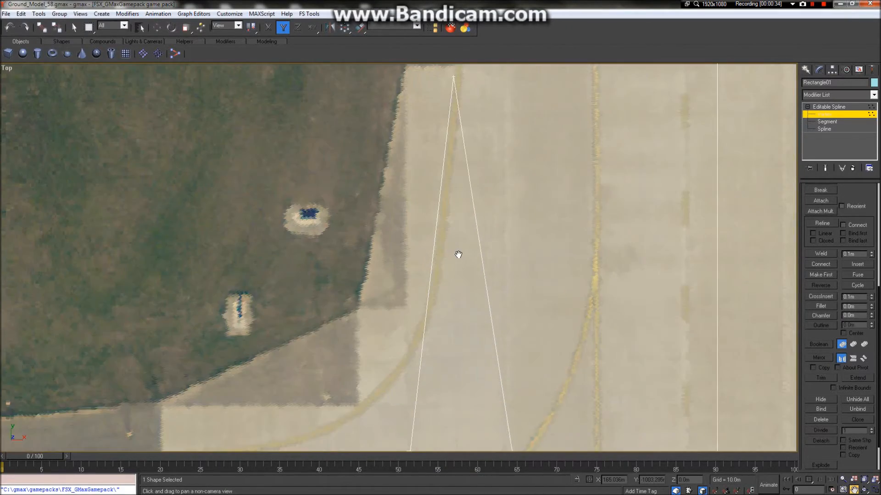
{"action": "scroll", "coordinate": [458, 252], "scroll_direction": "down", "scroll_amount": 5}
{"action": "scroll", "coordinate": [458, 257], "scroll_direction": "up", "scroll_amount": 5}
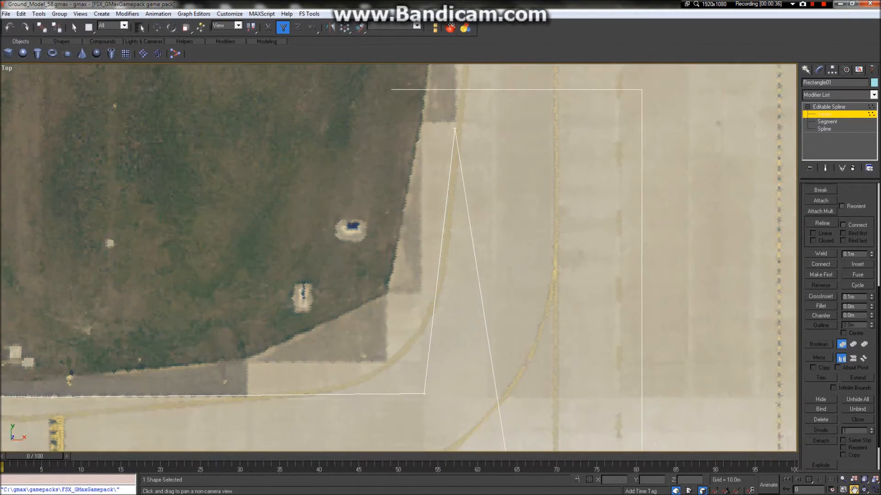
Divide the slanted segment at the unfinished apron corner of the outline into four equal parts
{"action": "left_click", "coordinate": [827, 121]}
{"action": "key", "text": "w"}
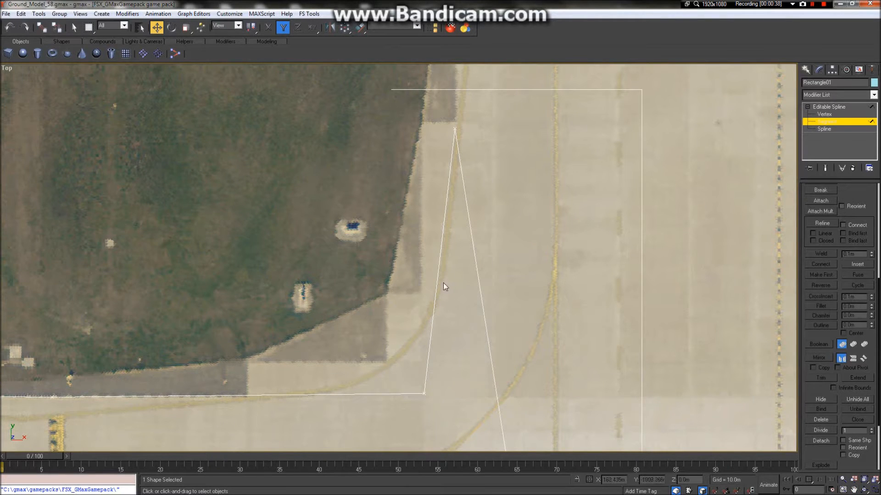
{"action": "left_click", "coordinate": [440, 253]}
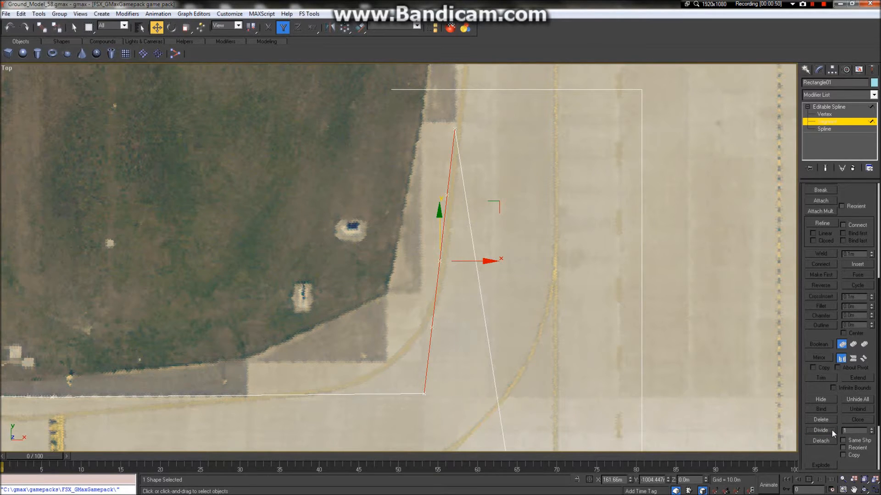
Select the segment's top vertex and its three dividing vertices, and move all four north along the grass edge
{"action": "left_click", "coordinate": [74, 28]}
{"action": "left_click", "coordinate": [844, 115]}
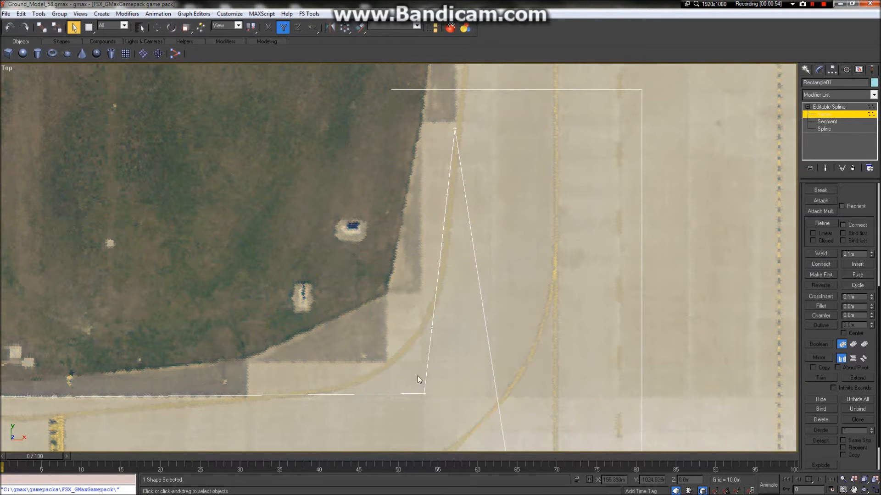
{"action": "left_click_drag", "start_coordinate": [419, 104], "coordinate": [414, 98]}
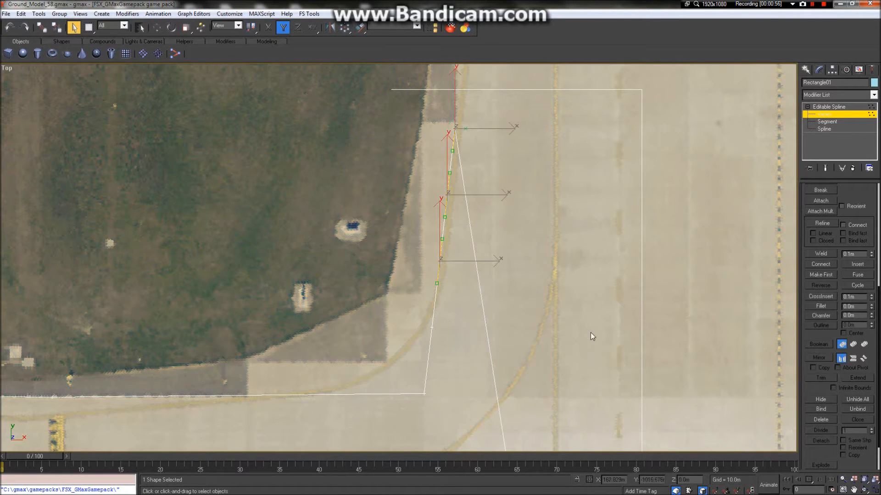
{"action": "left_click", "coordinate": [433, 327], "text": "ctrl"}
{"action": "scroll", "coordinate": [441, 345], "scroll_direction": "down", "scroll_amount": 3}
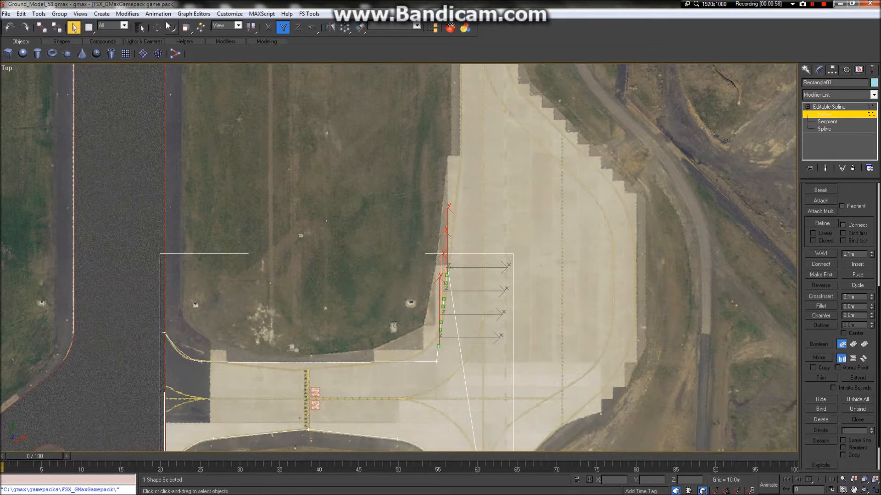
{"action": "left_click", "coordinate": [157, 27]}
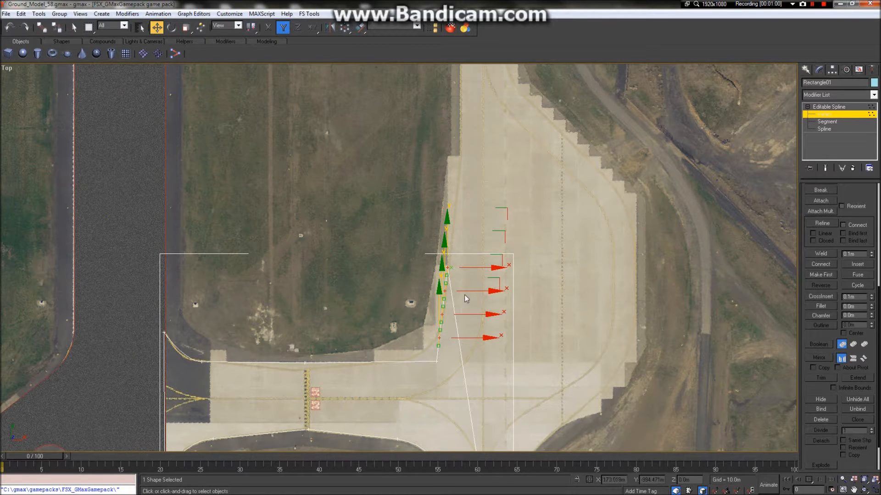
{"action": "left_click_drag", "start_coordinate": [442, 264], "coordinate": [442, 210]}
{"action": "scroll", "coordinate": [460, 252], "scroll_direction": "up", "scroll_amount": 5}
{"action": "scroll", "coordinate": [459, 252], "scroll_direction": "down", "scroll_amount": 5}
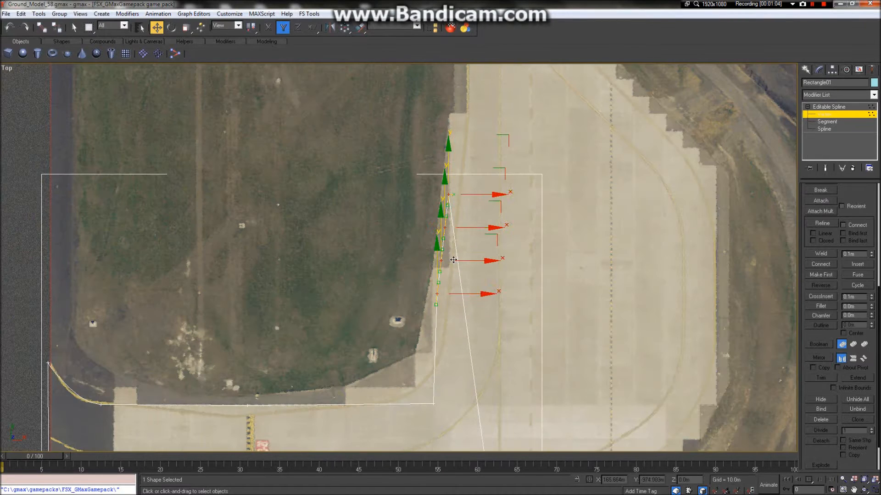
Shift the four selected vertices north and sideways so the lowest sits on the taxiway's western edge, at the pavement step north of the apron
{"action": "left_click_drag", "start_coordinate": [454, 260], "coordinate": [467, 253]}
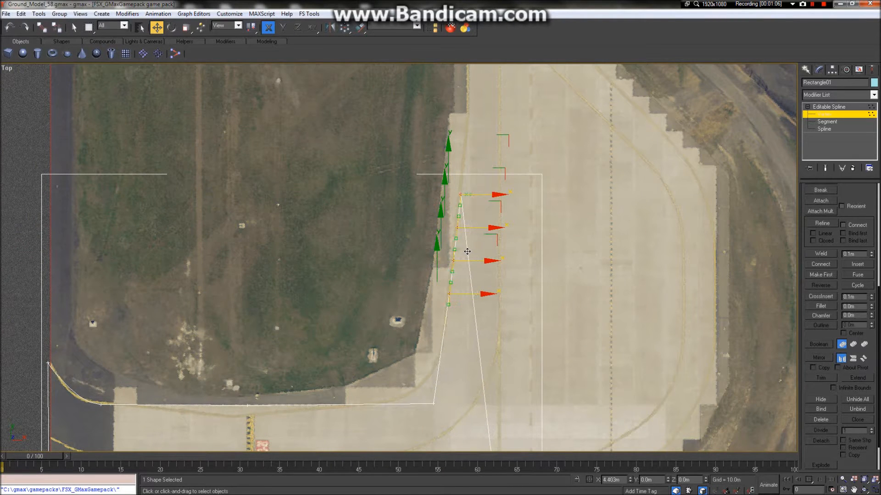
{"action": "left_click_drag", "start_coordinate": [458, 182], "coordinate": [459, 45]}
{"action": "scroll", "coordinate": [484, 253], "scroll_direction": "down", "scroll_amount": 4}
{"action": "scroll", "coordinate": [494, 137], "scroll_direction": "up", "scroll_amount": 4}
{"action": "scroll", "coordinate": [494, 140], "scroll_direction": "up", "scroll_amount": 2}
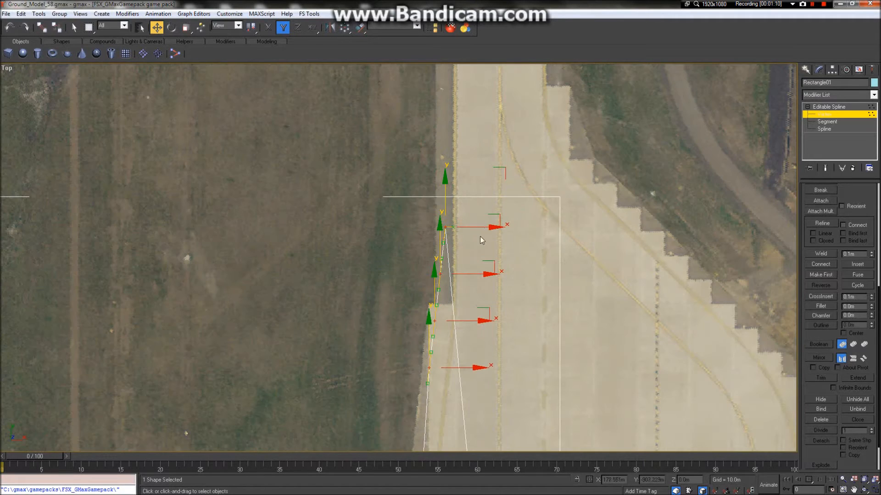
{"action": "key", "text": "F5"}
{"action": "left_click_drag", "start_coordinate": [458, 275], "coordinate": [471, 174]}
{"action": "key", "text": "F6"}
{"action": "key", "text": "F5"}
{"action": "left_click_drag", "start_coordinate": [476, 291], "coordinate": [479, 294]}
{"action": "key", "text": "F6"}
{"action": "left_click_drag", "start_coordinate": [465, 171], "coordinate": [462, 185]}
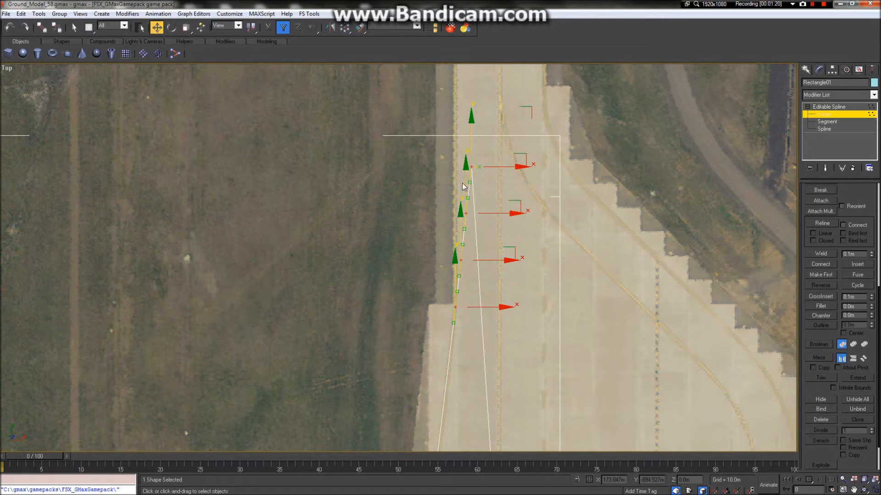
Exclude the lowest vertex from the selection and move the other three north along the taxiway to just below the 7-25 hold line
{"action": "scroll", "coordinate": [487, 160], "scroll_direction": "down", "scroll_amount": 3}
{"action": "scroll", "coordinate": [513, 129], "scroll_direction": "up", "scroll_amount": 3}
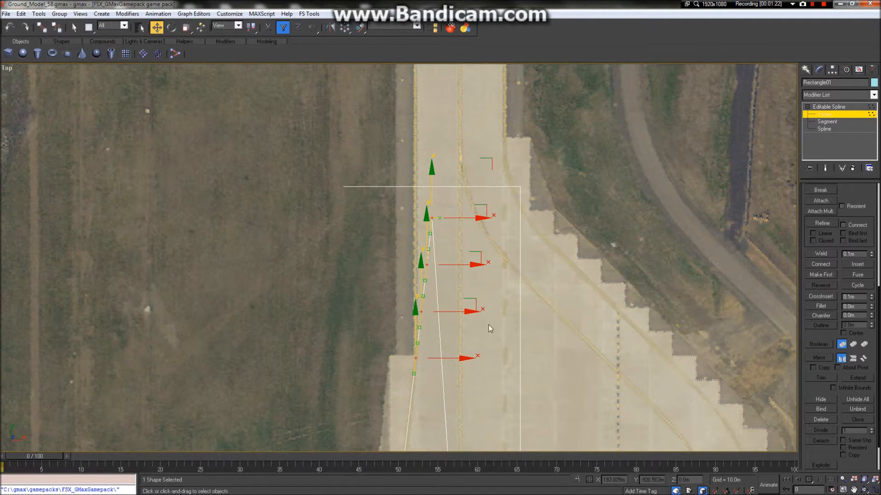
{"action": "left_click_drag", "start_coordinate": [391, 203], "coordinate": [512, 284]}
{"action": "left_click_drag", "start_coordinate": [353, 204], "coordinate": [545, 321]}
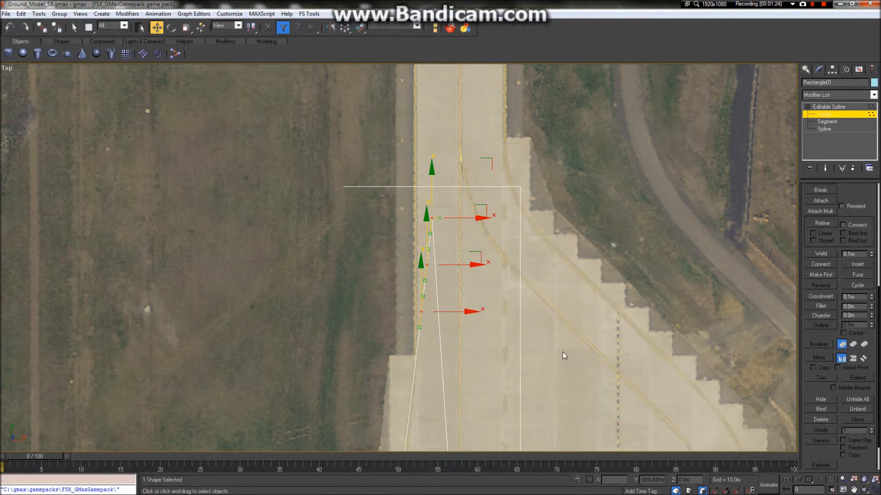
{"action": "scroll", "coordinate": [539, 374], "scroll_direction": "down", "scroll_amount": 8}
{"action": "scroll", "coordinate": [539, 367], "scroll_direction": "up", "scroll_amount": 1}
{"action": "left_click_drag", "start_coordinate": [541, 343], "coordinate": [540, 112]}
{"action": "scroll", "coordinate": [544, 151], "scroll_direction": "up", "scroll_amount": 5}
{"action": "scroll", "coordinate": [535, 165], "scroll_direction": "down", "scroll_amount": 3}
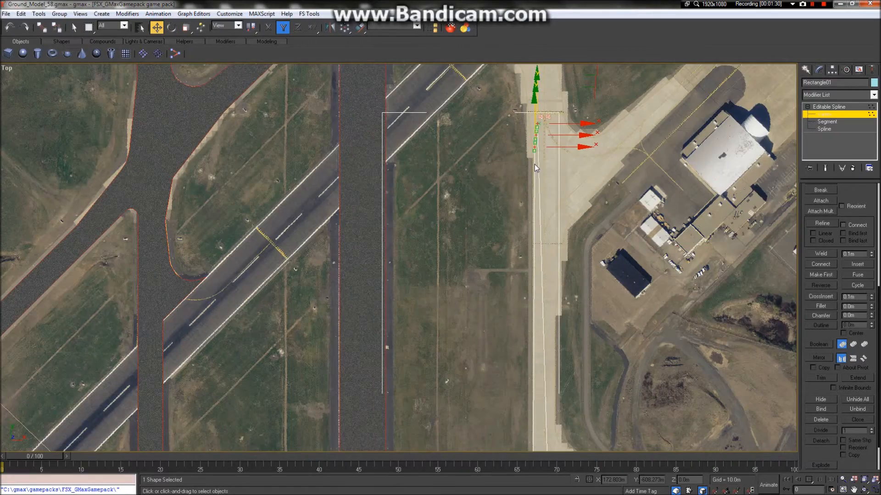
{"action": "scroll", "coordinate": [547, 328], "scroll_direction": "down", "scroll_amount": 3}
{"action": "scroll", "coordinate": [555, 400], "scroll_direction": "up", "scroll_amount": 6}
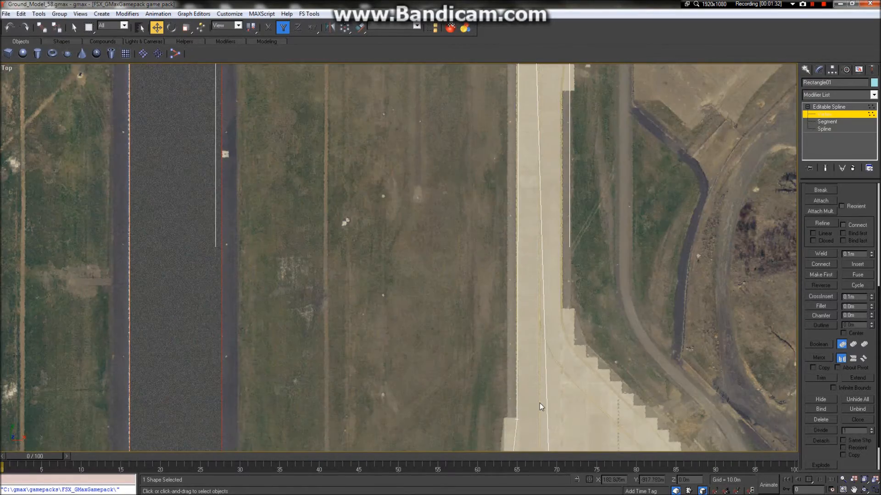
{"action": "scroll", "coordinate": [544, 411], "scroll_direction": "down", "scroll_amount": 3}
{"action": "scroll", "coordinate": [543, 275], "scroll_direction": "down", "scroll_amount": 4}
{"action": "scroll", "coordinate": [511, 321], "scroll_direction": "up", "scroll_amount": 5}
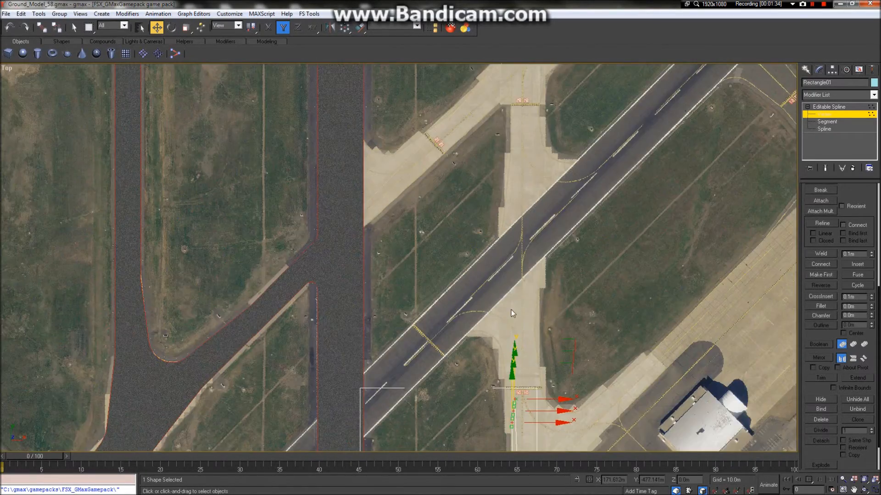
{"action": "scroll", "coordinate": [512, 379], "scroll_direction": "up", "scroll_amount": 6}
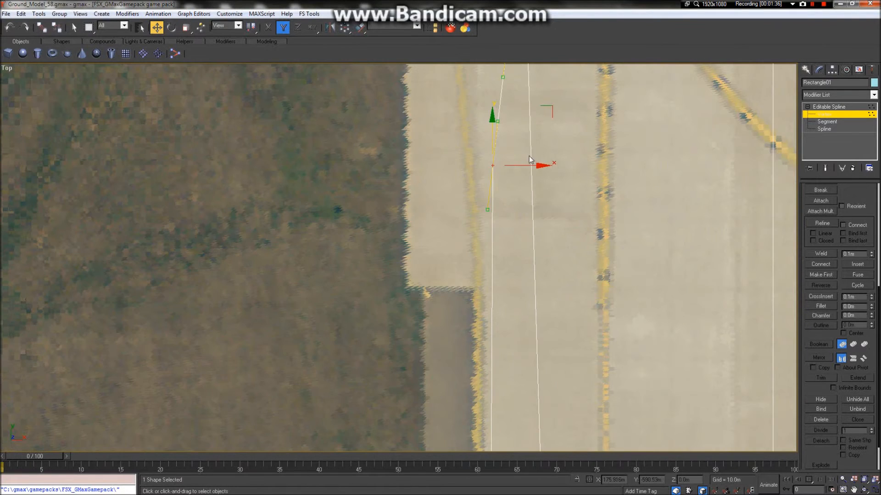
Move the three vertices west and slightly south so the lowest meets the taxiway's western edge at the pavement step below the hold line
{"action": "left_click_drag", "start_coordinate": [531, 165], "coordinate": [515, 167]}
{"action": "scroll", "coordinate": [490, 294], "scroll_direction": "down", "scroll_amount": 4}
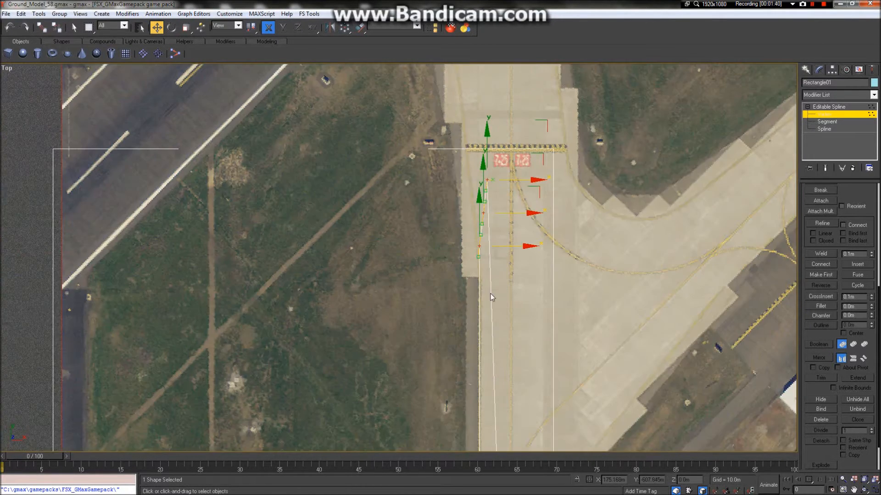
{"action": "left_click", "coordinate": [521, 222]}
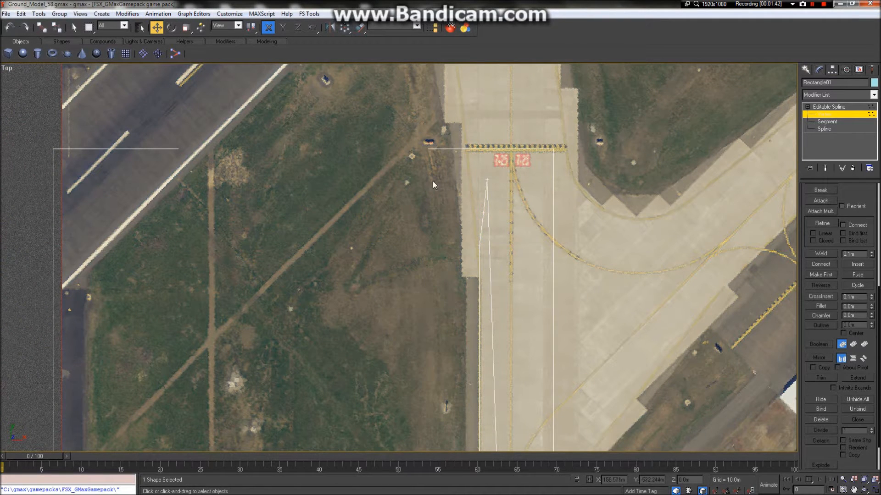
{"action": "left_click_drag", "start_coordinate": [552, 313], "coordinate": [551, 313]}
{"action": "left_click_drag", "start_coordinate": [486, 178], "coordinate": [488, 238]}
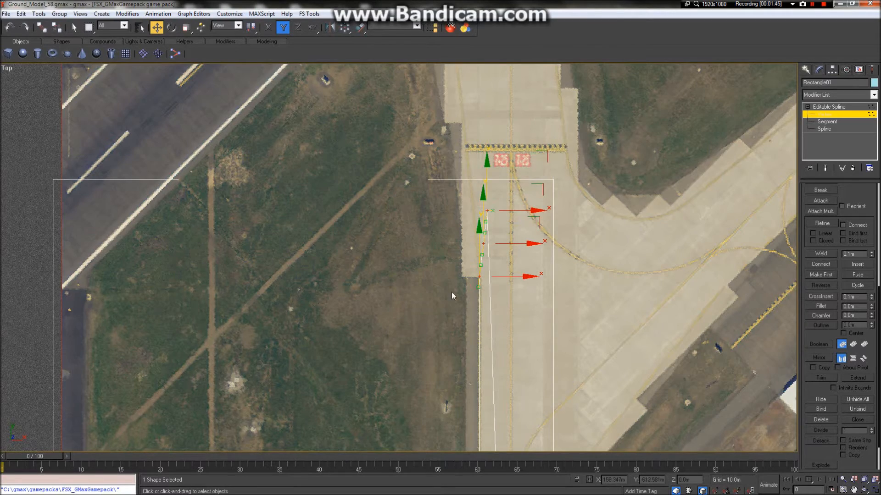
{"action": "scroll", "coordinate": [451, 291], "scroll_direction": "up", "scroll_amount": 5}
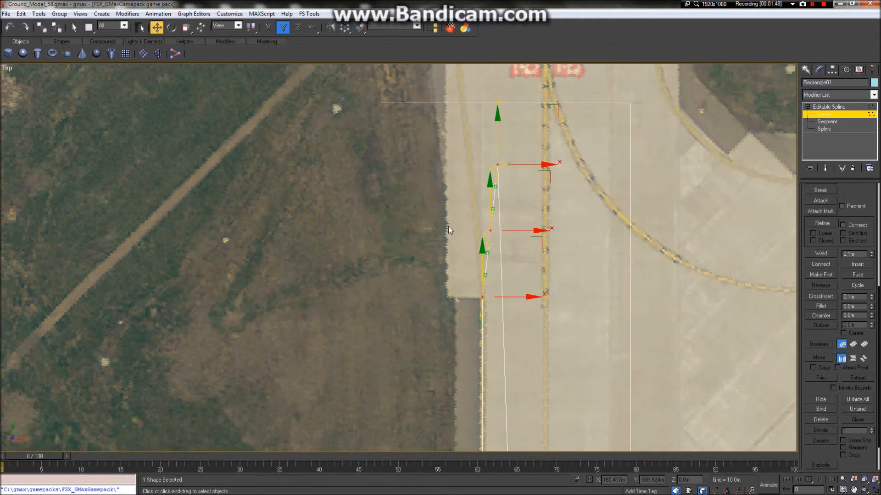
{"action": "scroll", "coordinate": [503, 335], "scroll_direction": "down", "scroll_amount": 6}
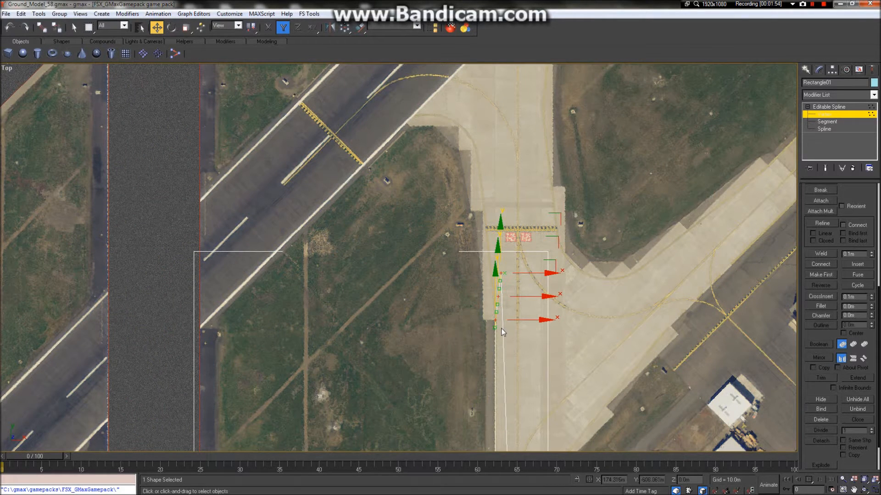
{"action": "scroll", "coordinate": [510, 306], "scroll_direction": "up", "scroll_amount": 4}
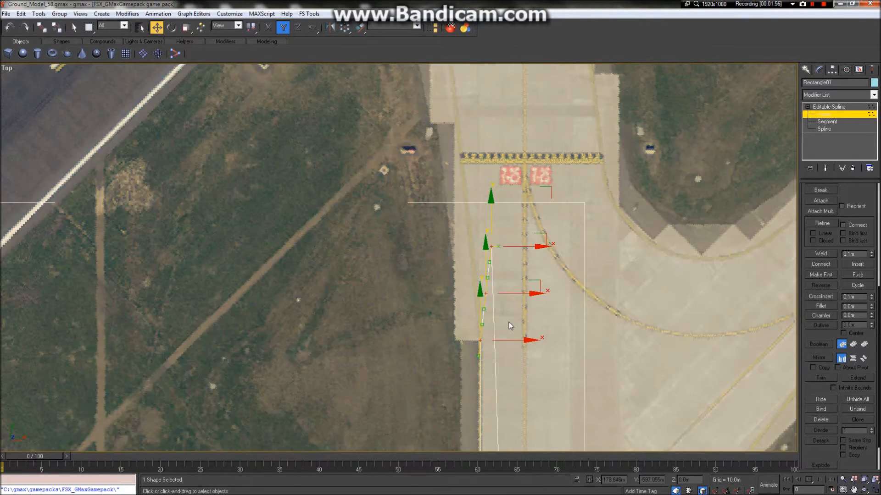
{"action": "scroll", "coordinate": [492, 352], "scroll_direction": "down", "scroll_amount": 12}
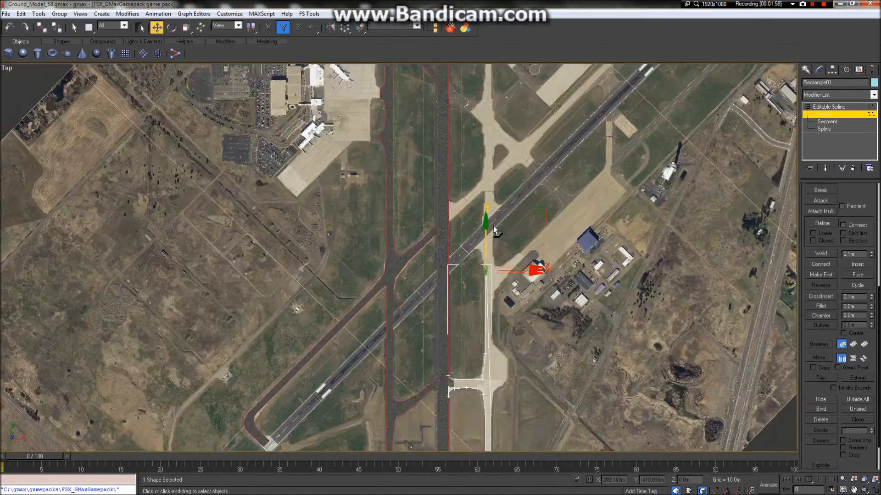
{"action": "scroll", "coordinate": [477, 325], "scroll_direction": "up", "scroll_amount": 15}
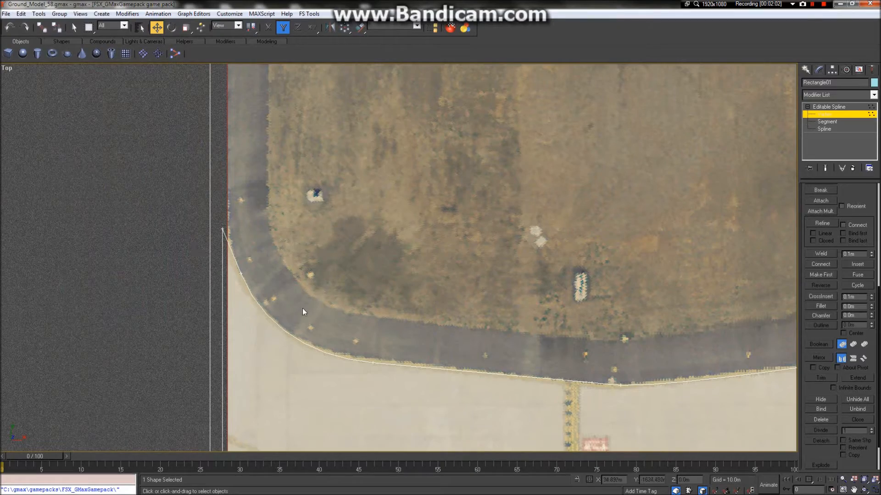
Check the traced outline against the aerial photo, from the southern connector's curve back up to the vertices below the 7-25 hold line
{"action": "scroll", "coordinate": [478, 357], "scroll_direction": "down", "scroll_amount": 2}
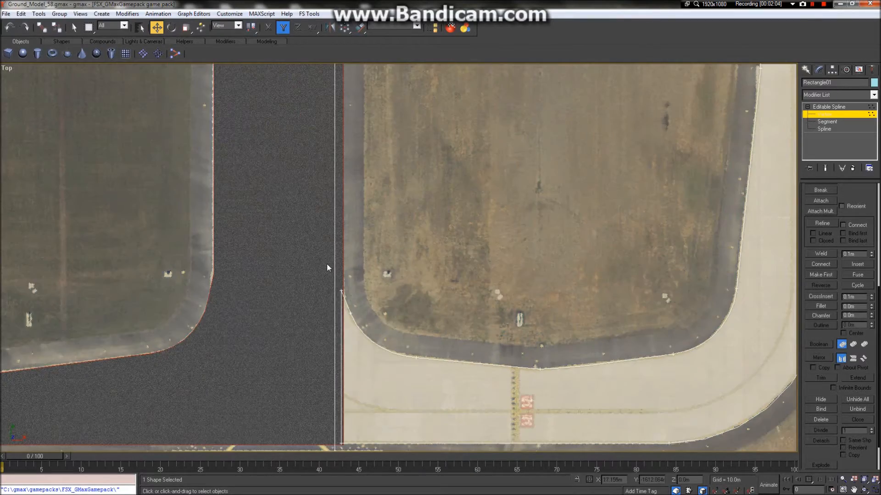
{"action": "scroll", "coordinate": [454, 338], "scroll_direction": "down", "scroll_amount": 12}
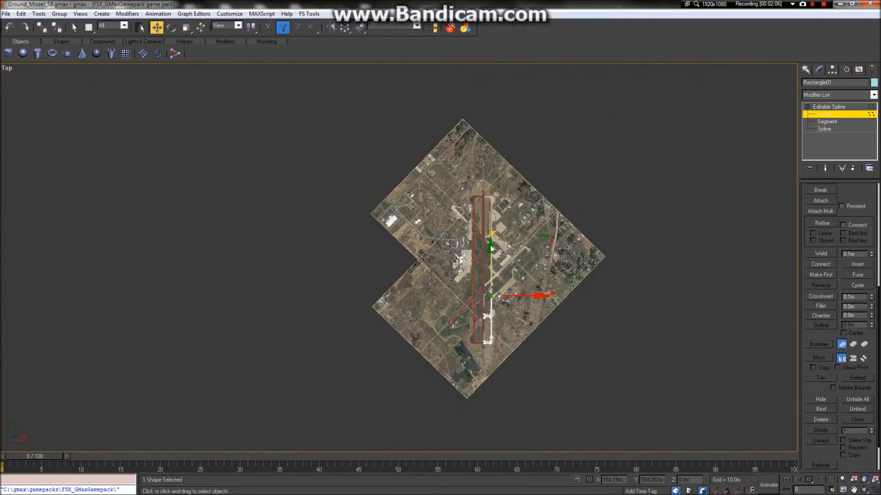
{"action": "scroll", "coordinate": [491, 250], "scroll_direction": "up", "scroll_amount": 8}
{"action": "scroll", "coordinate": [488, 269], "scroll_direction": "down", "scroll_amount": 3}
{"action": "scroll", "coordinate": [504, 390], "scroll_direction": "up", "scroll_amount": 4}
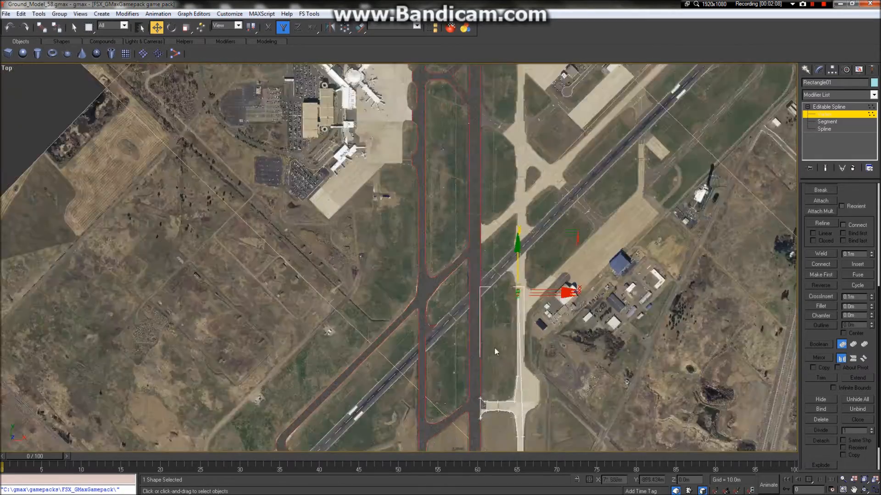
{"action": "scroll", "coordinate": [560, 271], "scroll_direction": "up", "scroll_amount": 6}
{"action": "scroll", "coordinate": [521, 338], "scroll_direction": "down", "scroll_amount": 5}
{"action": "scroll", "coordinate": [539, 321], "scroll_direction": "up", "scroll_amount": 4}
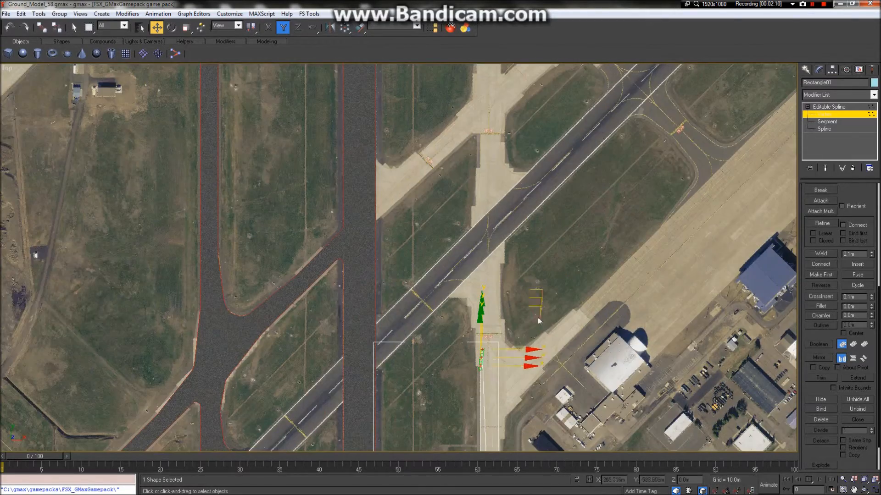
Select only the upper two of the three vertices and move them north past the 7-25 hold line and west to the taxiway's edge
{"action": "scroll", "coordinate": [500, 404], "scroll_direction": "up", "scroll_amount": 6}
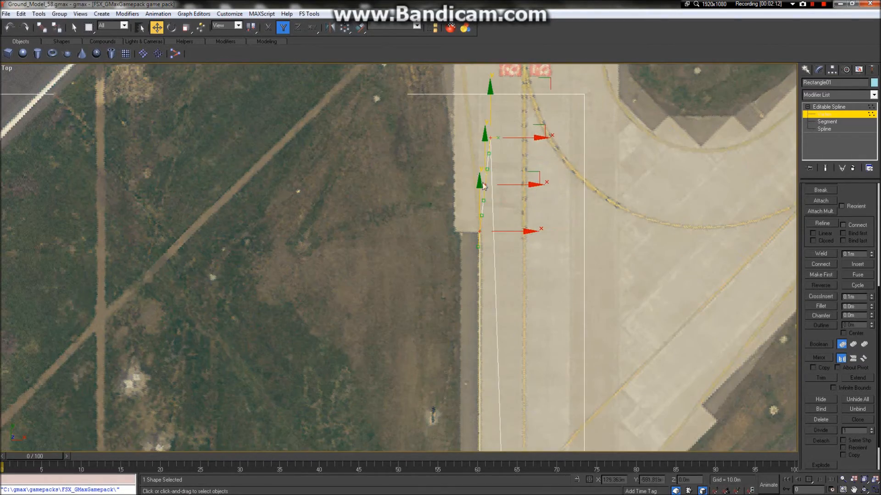
{"action": "left_click", "coordinate": [483, 185]}
{"action": "left_click", "coordinate": [490, 138], "text": "ctrl"}
{"action": "scroll", "coordinate": [526, 184], "scroll_direction": "down", "scroll_amount": 8}
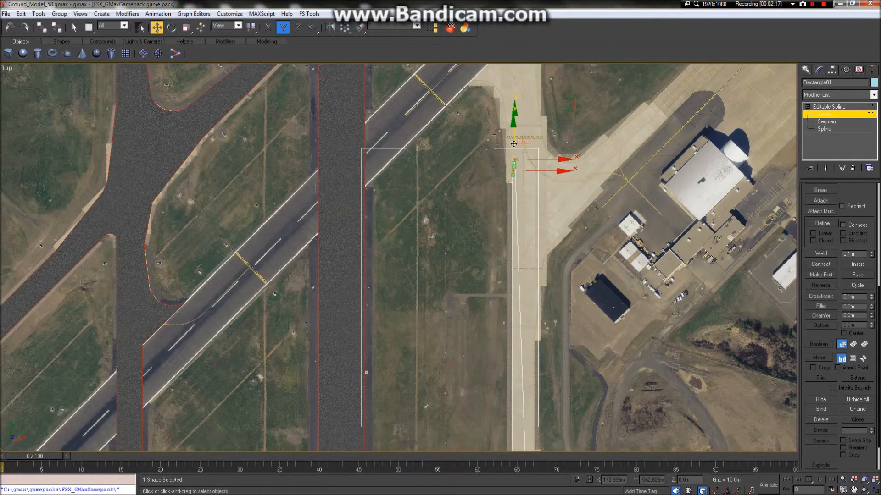
{"action": "left_click_drag", "start_coordinate": [513, 144], "coordinate": [514, 68]}
{"action": "left_click_drag", "start_coordinate": [543, 96], "coordinate": [521, 94]}
{"action": "scroll", "coordinate": [521, 94], "scroll_direction": "up", "scroll_amount": 5}
{"action": "scroll", "coordinate": [493, 160], "scroll_direction": "down", "scroll_amount": 4}
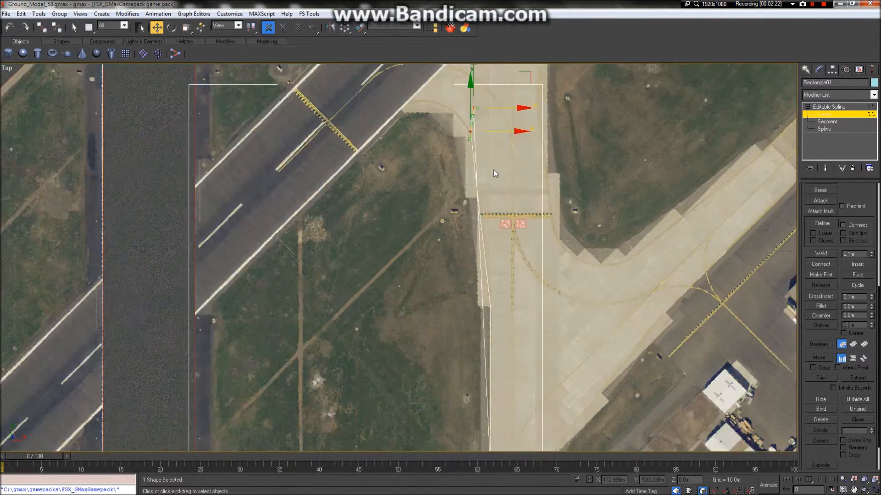
Move the two selected vertices farther north, just beyond the grass corner where the taxiway meets the runway
{"action": "scroll", "coordinate": [493, 270], "scroll_direction": "up", "scroll_amount": 5}
{"action": "scroll", "coordinate": [472, 266], "scroll_direction": "down", "scroll_amount": 3}
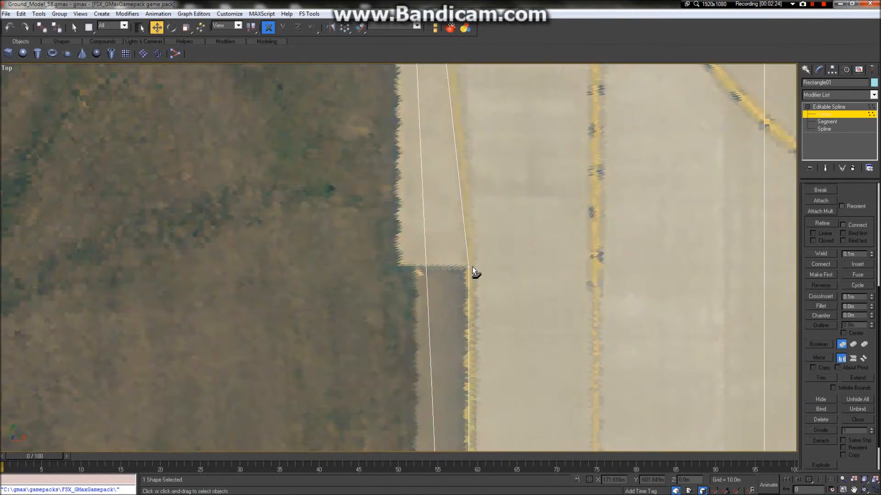
{"action": "scroll", "coordinate": [477, 275], "scroll_direction": "down", "scroll_amount": 2}
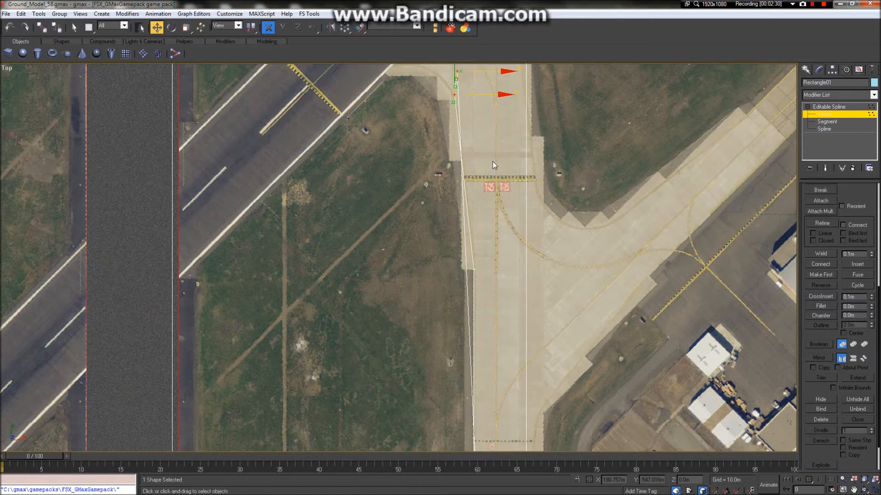
{"action": "scroll", "coordinate": [492, 162], "scroll_direction": "up", "scroll_amount": 5}
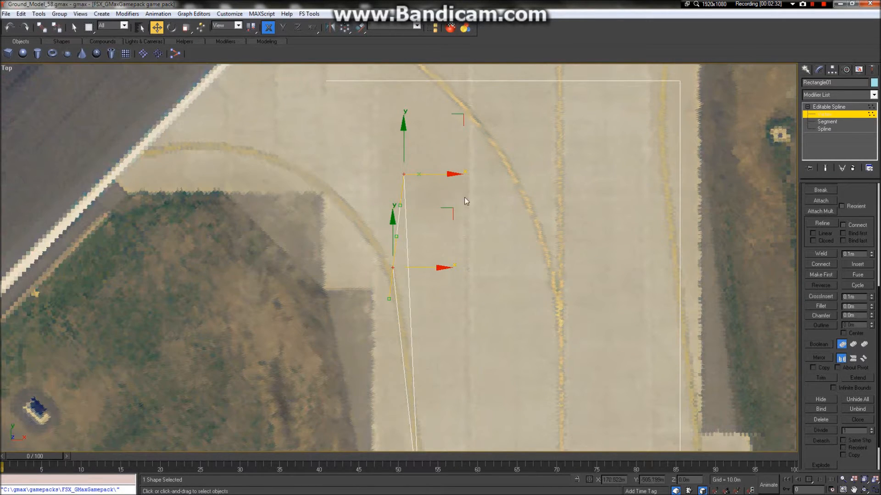
{"action": "scroll", "coordinate": [433, 128], "scroll_direction": "down", "scroll_amount": 6}
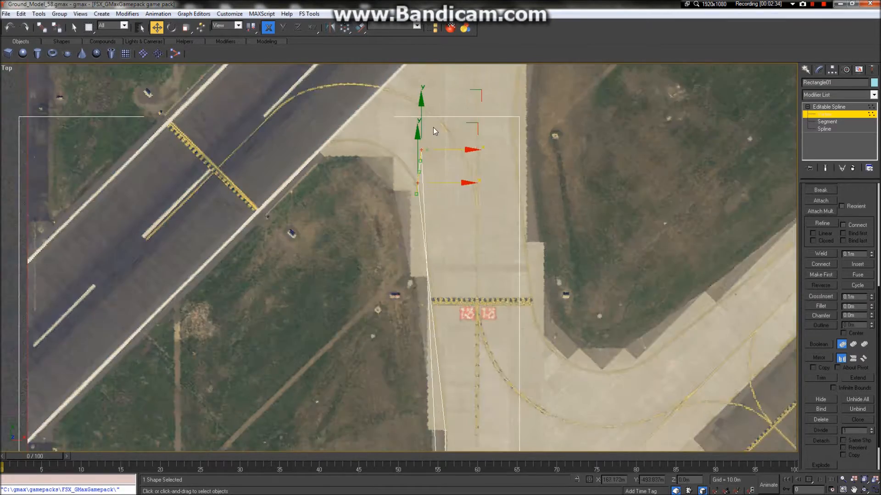
{"action": "scroll", "coordinate": [439, 149], "scroll_direction": "up", "scroll_amount": 3}
{"action": "key", "text": "F6"}
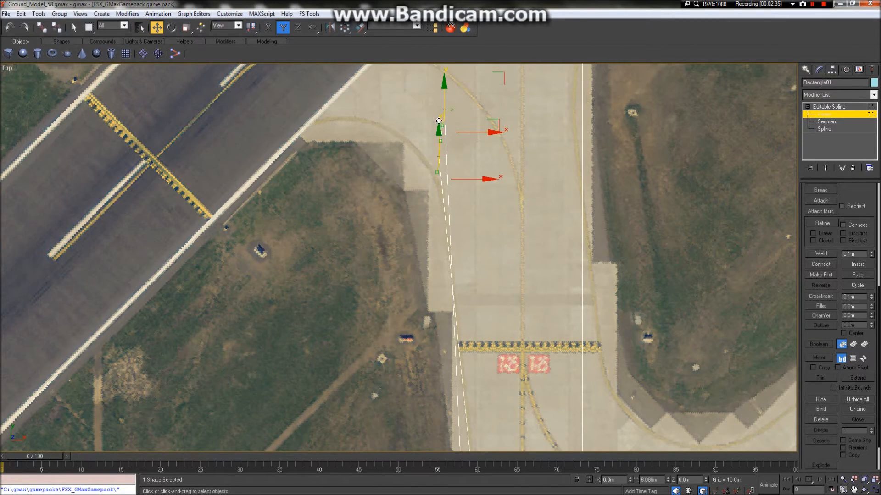
{"action": "left_click_drag", "start_coordinate": [439, 150], "coordinate": [439, 84]}
{"action": "scroll", "coordinate": [448, 116], "scroll_direction": "down", "scroll_amount": 2}
{"action": "scroll", "coordinate": [447, 116], "scroll_direction": "down", "scroll_amount": 2}
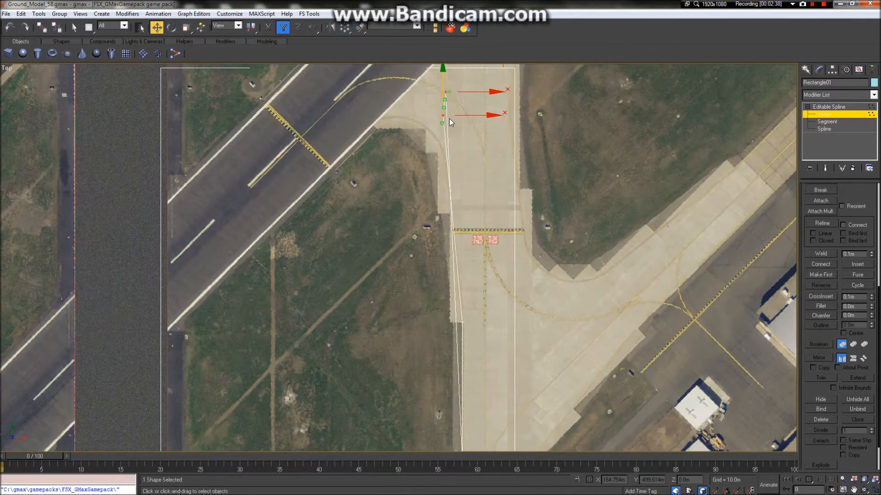
Shift the two selected vertices slightly west on the concrete beside the runway junction
{"action": "scroll", "coordinate": [449, 118], "scroll_direction": "up", "scroll_amount": 3}
{"action": "key", "text": "F5"}
{"action": "left_click_drag", "start_coordinate": [452, 110], "coordinate": [454, 111]}
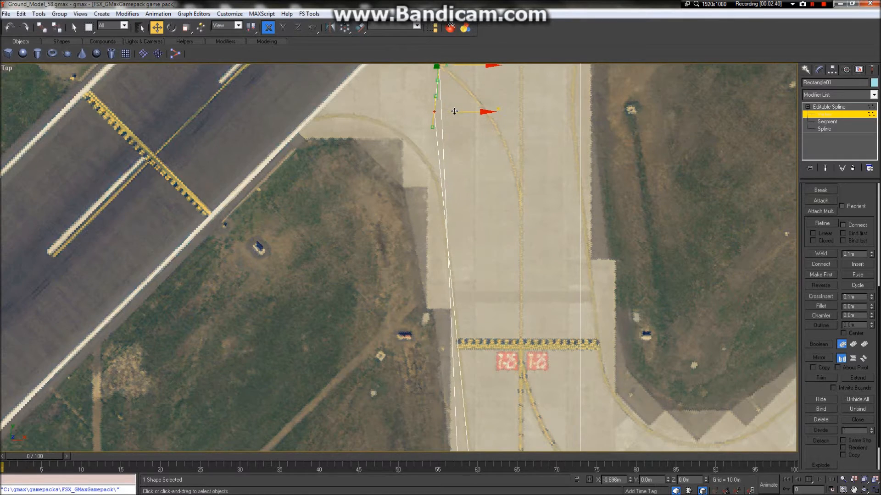
{"action": "scroll", "coordinate": [453, 121], "scroll_direction": "down", "scroll_amount": 4}
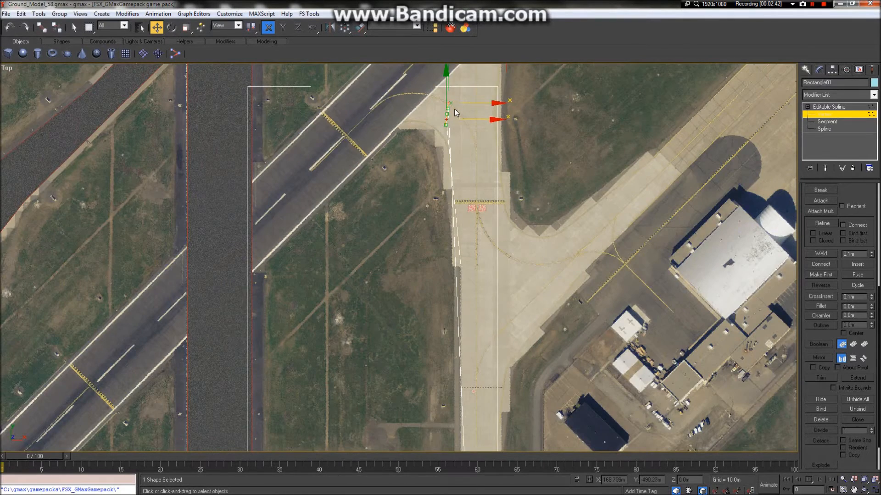
Divide the short segment between the two uppermost western vertices with three new vertices
{"action": "scroll", "coordinate": [452, 109], "scroll_direction": "up", "scroll_amount": 1}
{"action": "scroll", "coordinate": [448, 107], "scroll_direction": "up", "scroll_amount": 4}
{"action": "left_click", "coordinate": [830, 121]}
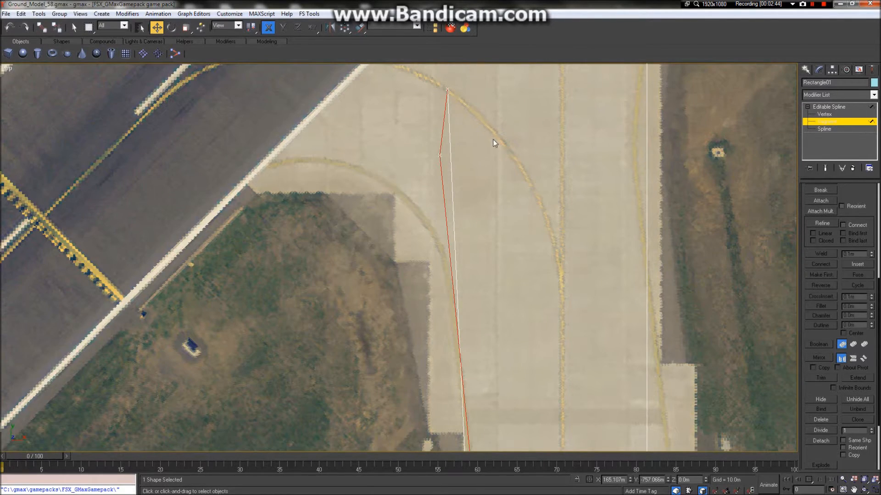
{"action": "left_click", "coordinate": [442, 127]}
{"action": "scroll", "coordinate": [443, 127], "scroll_direction": "down", "scroll_amount": 3}
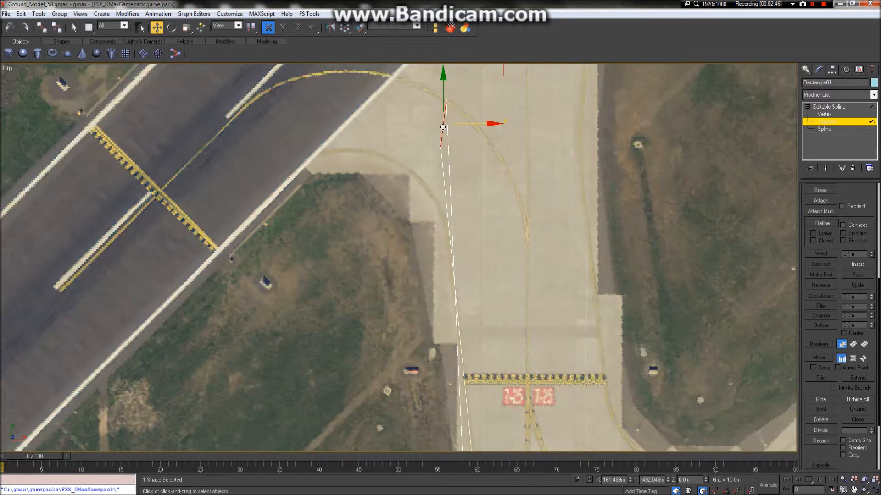
{"action": "scroll", "coordinate": [444, 130], "scroll_direction": "up", "scroll_amount": 1}
{"action": "scroll", "coordinate": [446, 132], "scroll_direction": "down", "scroll_amount": 1}
{"action": "scroll", "coordinate": [446, 133], "scroll_direction": "up", "scroll_amount": 2}
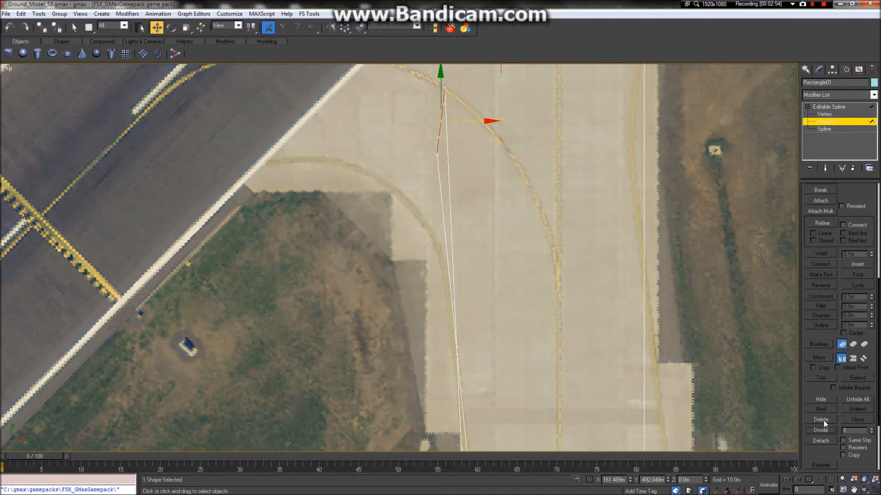
Select the top vertex and the three dividing vertices, and move them west toward the runway's edge line, leaving the lowest vertex in place
{"action": "left_click", "coordinate": [73, 27]}
{"action": "key", "text": "1"}
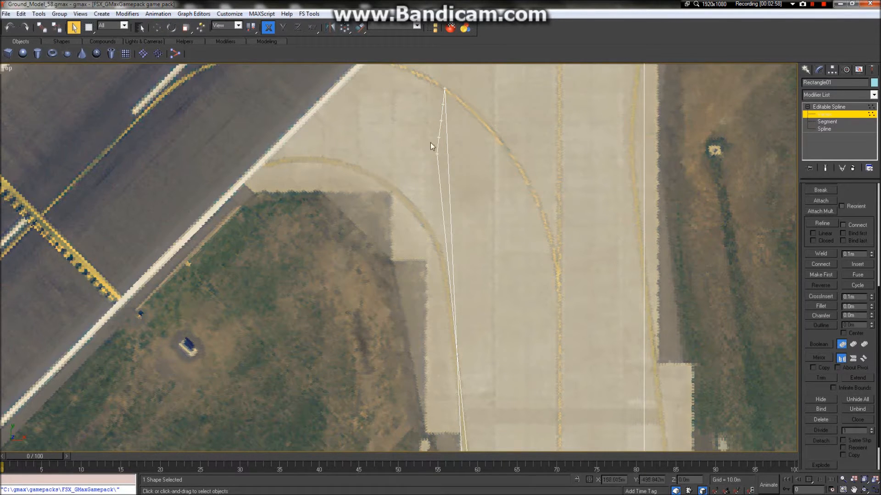
{"action": "left_click_drag", "start_coordinate": [424, 112], "coordinate": [420, 144]}
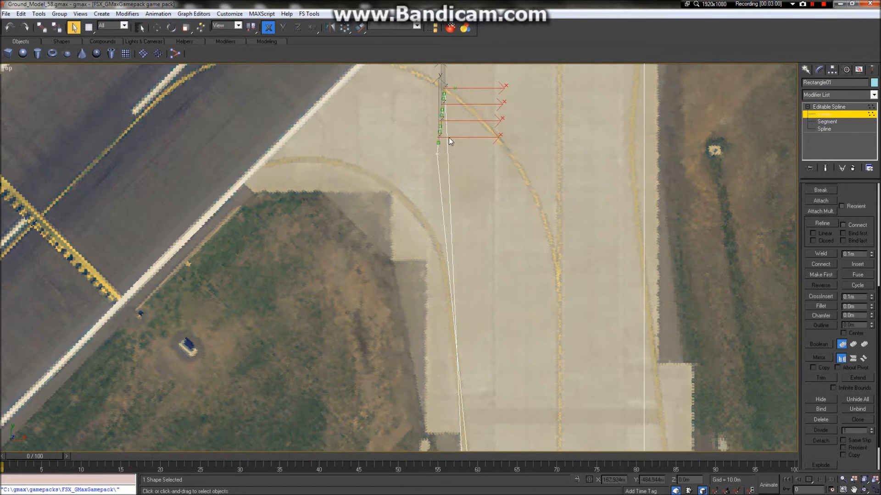
{"action": "left_click", "coordinate": [156, 27]}
{"action": "left_click_drag", "start_coordinate": [479, 139], "coordinate": [421, 136]}
{"action": "scroll", "coordinate": [434, 143], "scroll_direction": "up", "scroll_amount": 3}
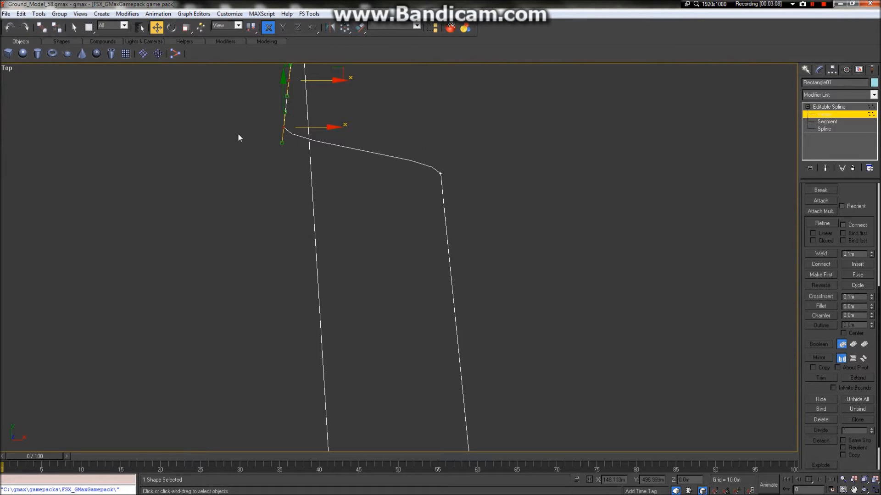
{"action": "scroll", "coordinate": [425, 182], "scroll_direction": "down", "scroll_amount": 5}
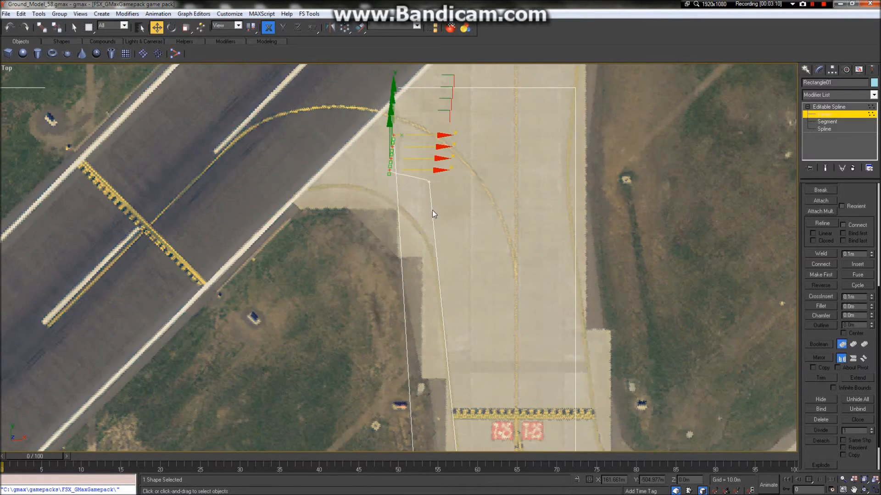
{"action": "scroll", "coordinate": [399, 177], "scroll_direction": "up", "scroll_amount": 1}
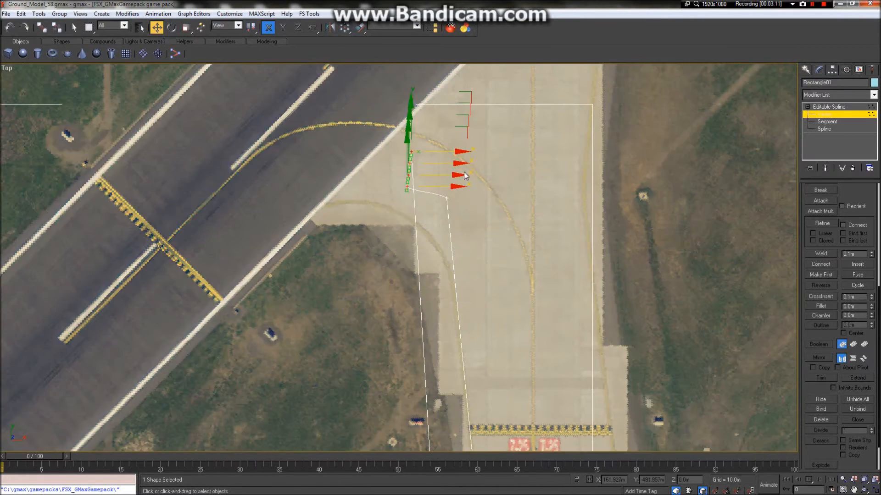
Select all of the spline's segments and convert them to straight lines
{"action": "left_click", "coordinate": [847, 121]}
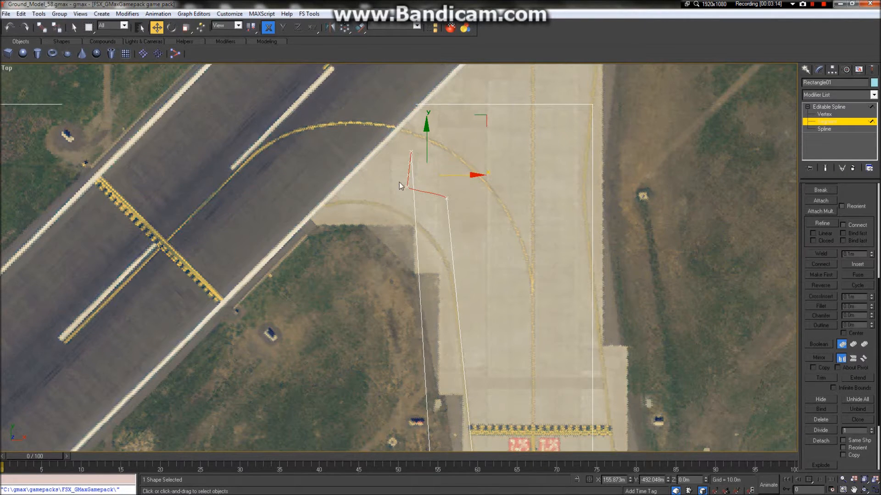
{"action": "right_click", "coordinate": [433, 194]}
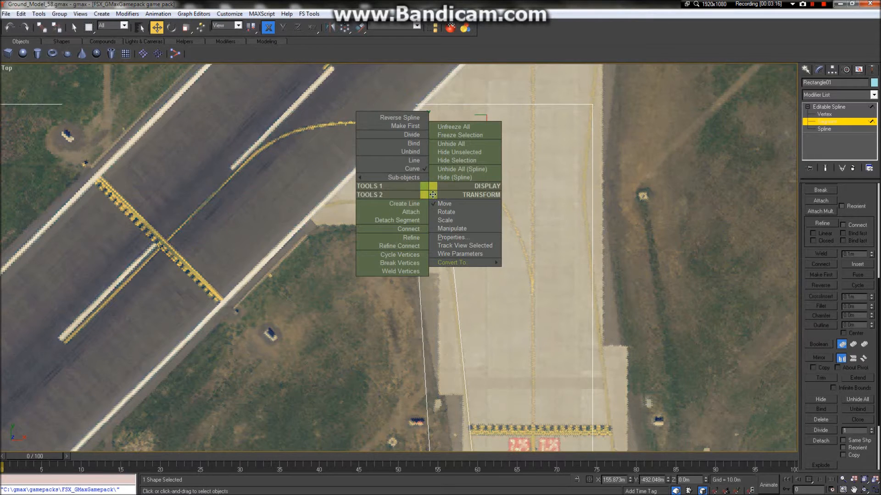
{"action": "left_click", "coordinate": [404, 160]}
{"action": "scroll", "coordinate": [436, 196], "scroll_direction": "up", "scroll_amount": 5}
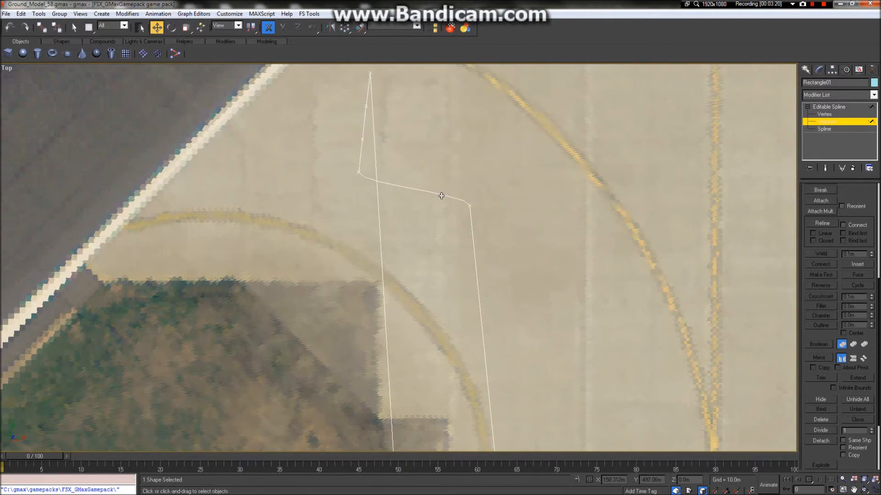
{"action": "left_click", "coordinate": [438, 194]}
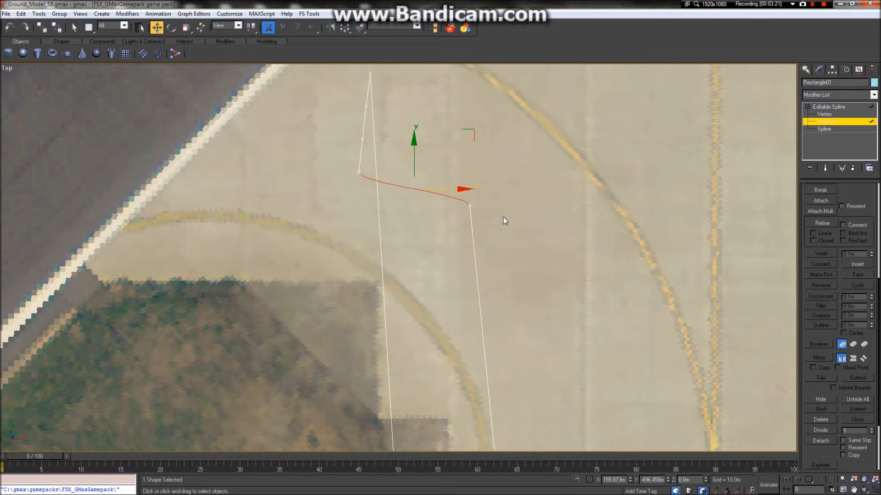
{"action": "key", "text": "ctrl+a"}
{"action": "right_click", "coordinate": [377, 165]}
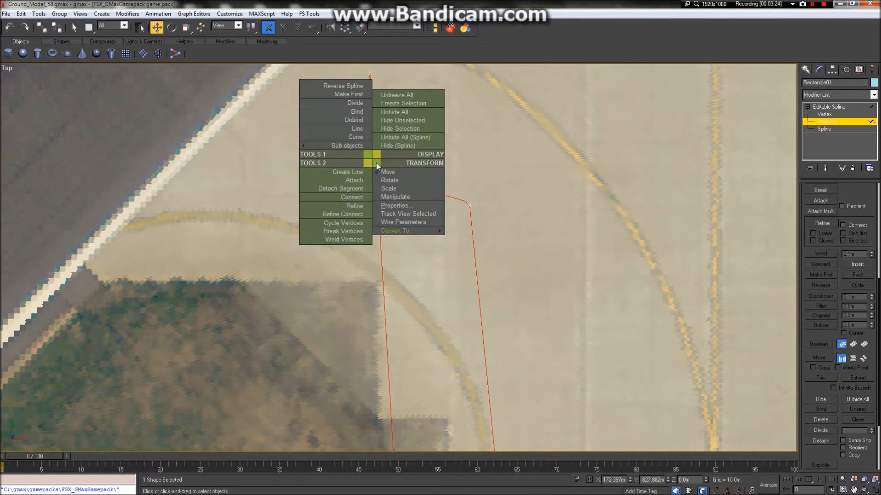
{"action": "left_click", "coordinate": [362, 132]}
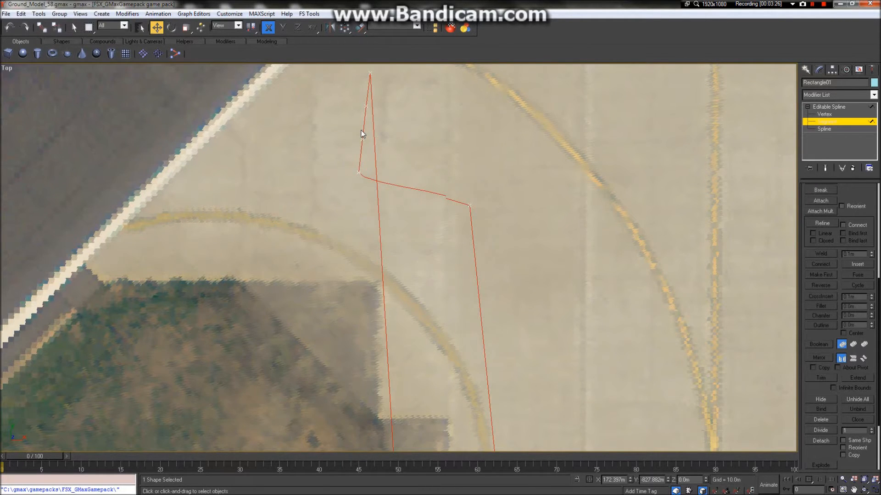
{"action": "scroll", "coordinate": [491, 194], "scroll_direction": "down", "scroll_amount": 3}
{"action": "left_click", "coordinate": [458, 156]}
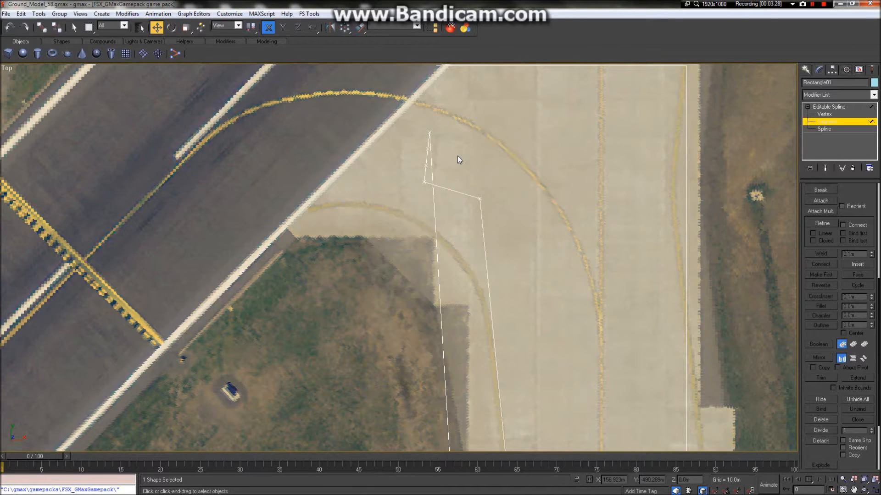
Move the four upper vertices west and south so the lowest sits on the runway's edge line near the concrete pavement's corner
{"action": "scroll", "coordinate": [465, 180], "scroll_direction": "down", "scroll_amount": 3}
{"action": "scroll", "coordinate": [461, 161], "scroll_direction": "up", "scroll_amount": 5}
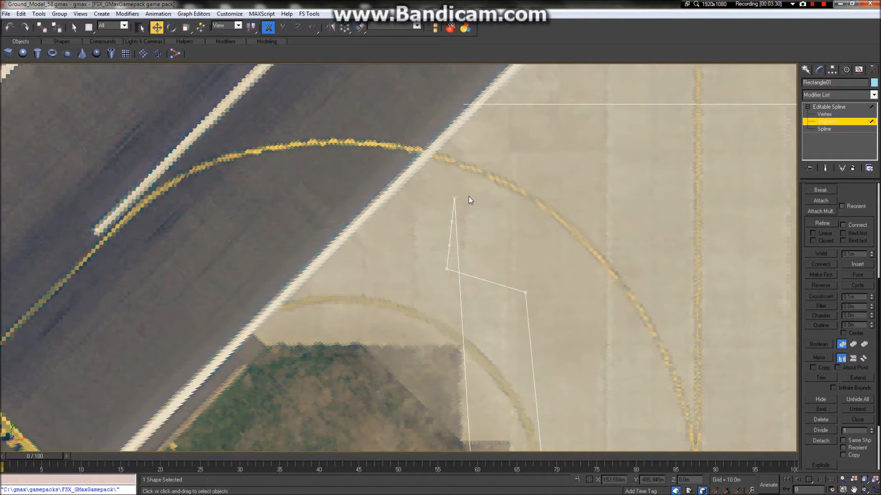
{"action": "scroll", "coordinate": [619, 215], "scroll_direction": "down", "scroll_amount": 2}
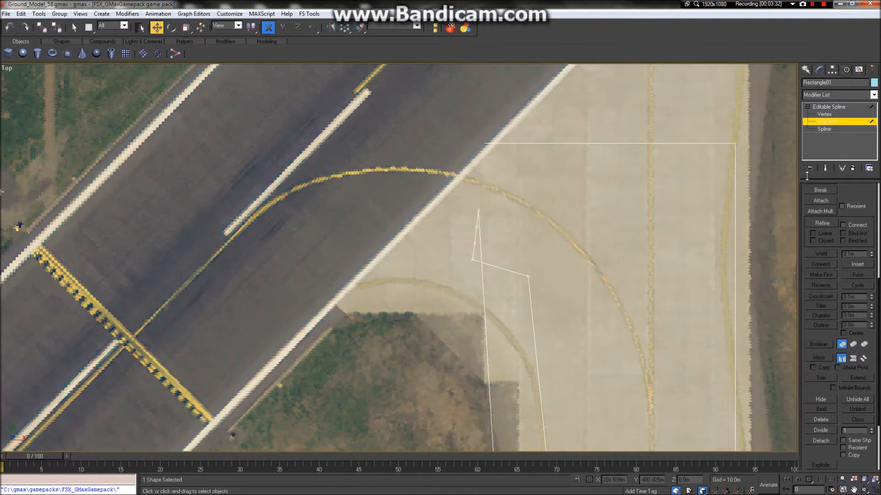
{"action": "left_click", "coordinate": [824, 116]}
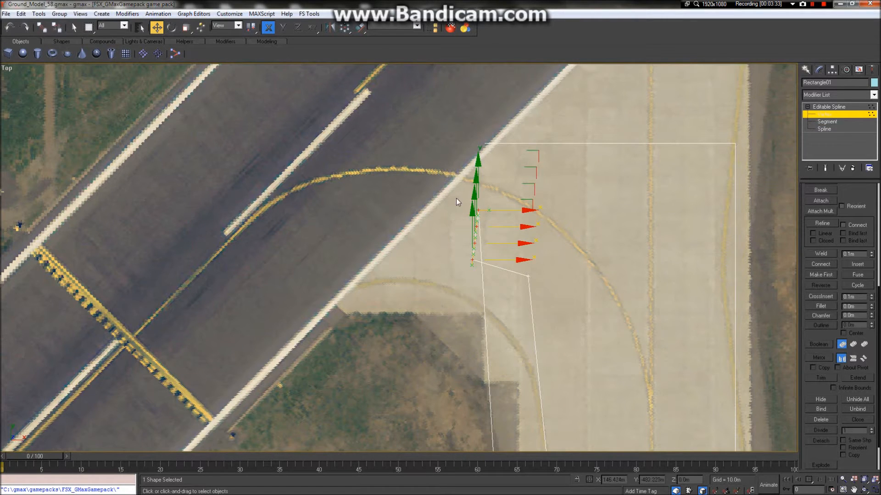
{"action": "left_click_drag", "start_coordinate": [513, 279], "coordinate": [389, 261]}
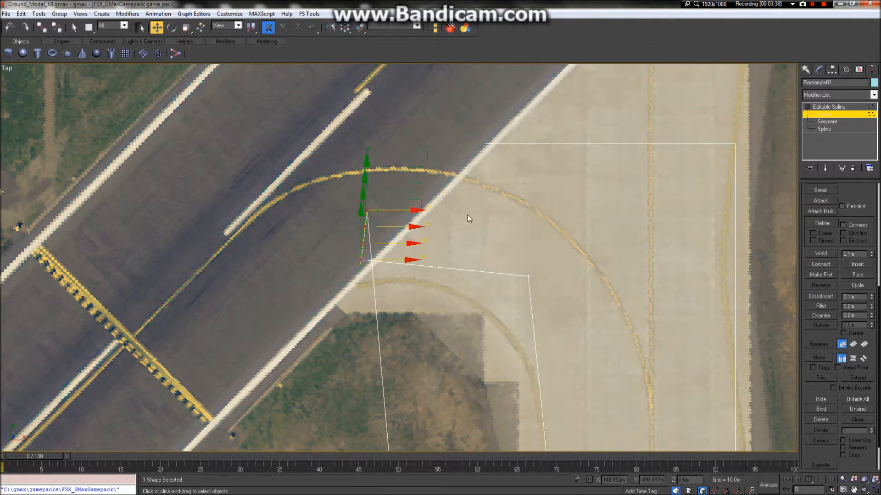
{"action": "key", "text": "F6"}
{"action": "left_click_drag", "start_coordinate": [354, 217], "coordinate": [346, 238]}
{"action": "key", "text": "F5"}
{"action": "scroll", "coordinate": [347, 239], "scroll_direction": "down", "scroll_amount": 4}
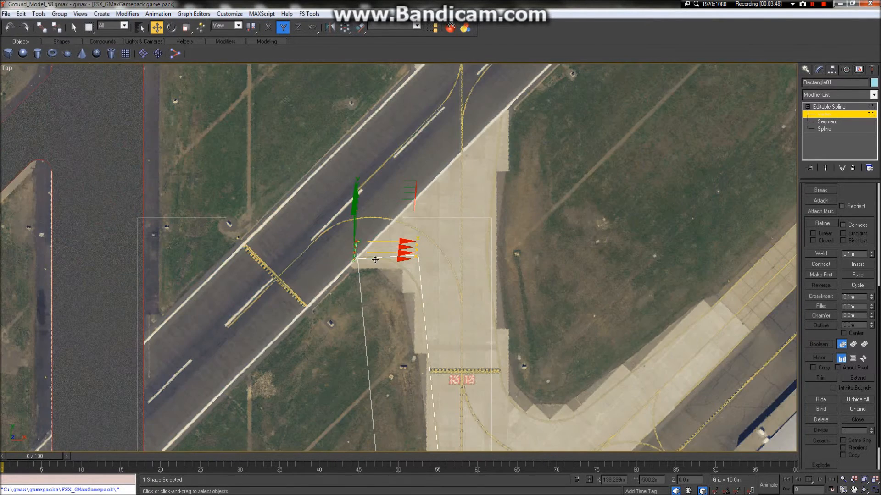
Nudge the four upper vertices slightly west so the lowest sits on the runway's edge line at the concrete corner
{"action": "left_click_drag", "start_coordinate": [380, 252], "coordinate": [378, 252]}
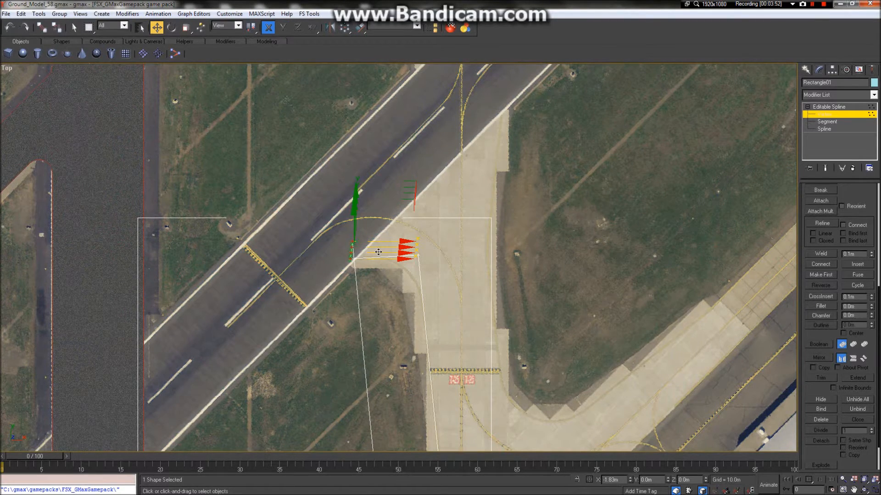
{"action": "scroll", "coordinate": [378, 252], "scroll_direction": "down", "scroll_amount": 4}
{"action": "scroll", "coordinate": [389, 234], "scroll_direction": "up", "scroll_amount": 2}
Select the three uppermost vertices and move them northeast along the runway's edge line to the taxiway pavement's eastern corner
{"action": "left_click_drag", "start_coordinate": [325, 259], "coordinate": [367, 289]}
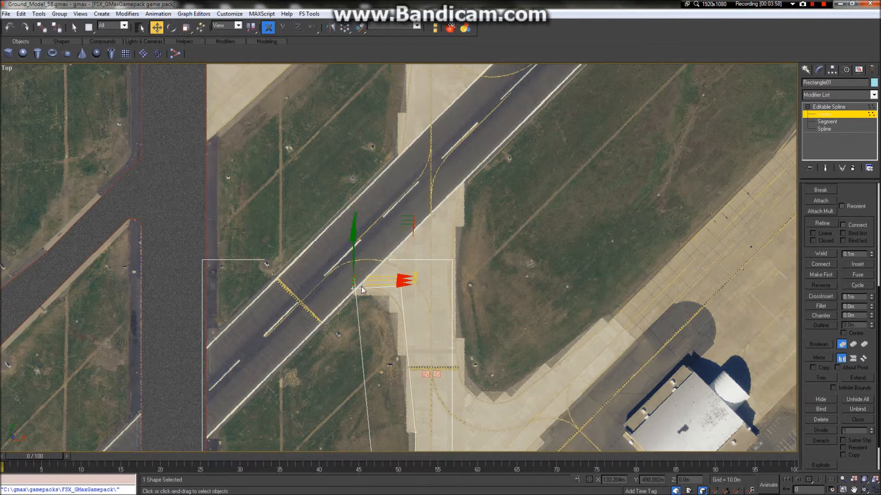
{"action": "left_click_drag", "start_coordinate": [373, 281], "coordinate": [399, 274]}
{"action": "scroll", "coordinate": [401, 268], "scroll_direction": "down", "scroll_amount": 2}
{"action": "scroll", "coordinate": [402, 270], "scroll_direction": "down", "scroll_amount": 4}
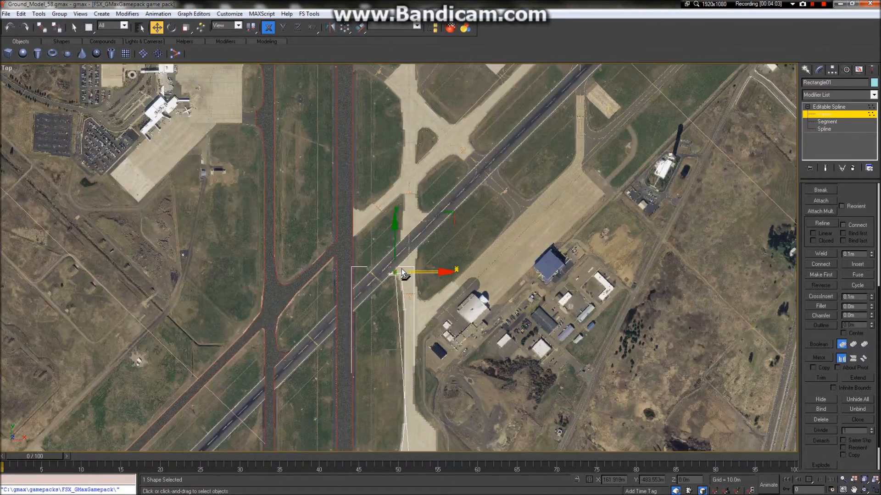
{"action": "scroll", "coordinate": [404, 273], "scroll_direction": "up", "scroll_amount": 5}
{"action": "left_click_drag", "start_coordinate": [385, 286], "coordinate": [459, 164]}
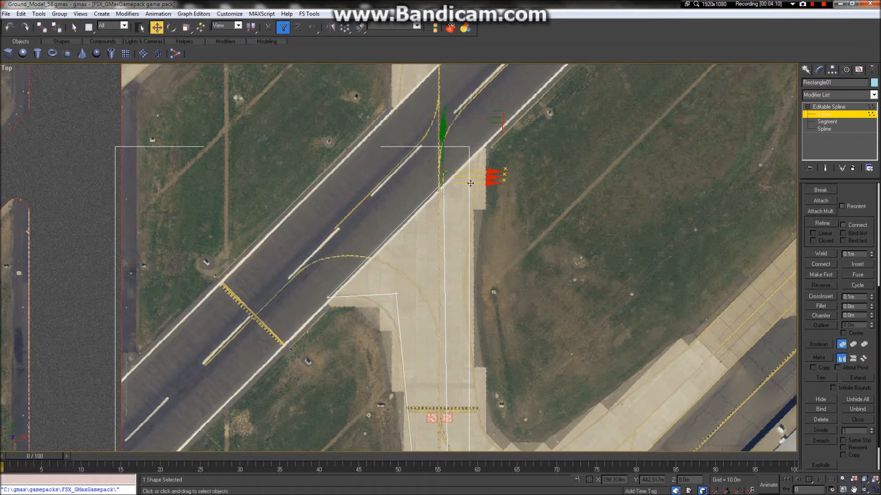
{"action": "left_click_drag", "start_coordinate": [466, 179], "coordinate": [479, 138]}
{"action": "scroll", "coordinate": [480, 137], "scroll_direction": "up", "scroll_amount": 2}
{"action": "scroll", "coordinate": [480, 137], "scroll_direction": "up", "scroll_amount": 4}
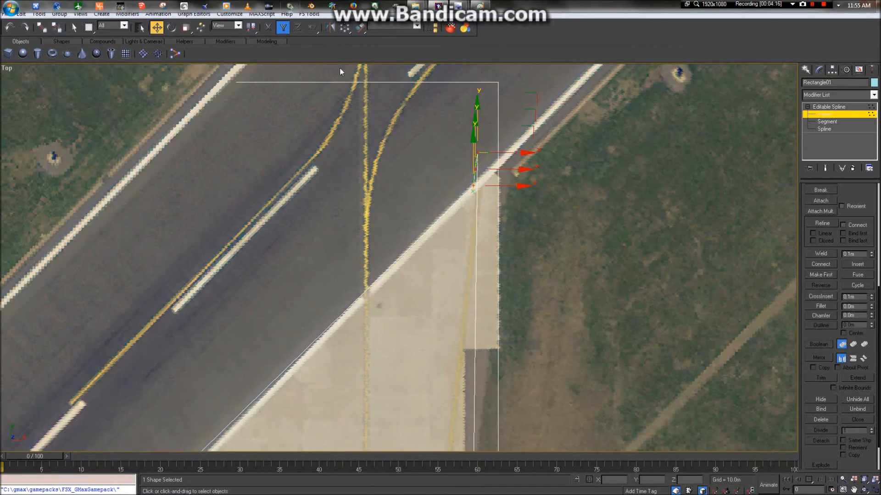
Fine-position the three vertices slightly north so the segment from the western corner runs along the runway's edge line
{"action": "mouse_move", "coordinate": [577, 264]}
{"action": "left_mouse_down"}
{"action": "mouse_move", "coordinate": [590, 264]}
{"action": "mouse_move", "coordinate": [583, 263]}
{"action": "left_mouse_up"}
{"action": "scroll", "coordinate": [577, 241], "scroll_direction": "down", "scroll_amount": 2}
{"action": "scroll", "coordinate": [577, 244], "scroll_direction": "down", "scroll_amount": 2}
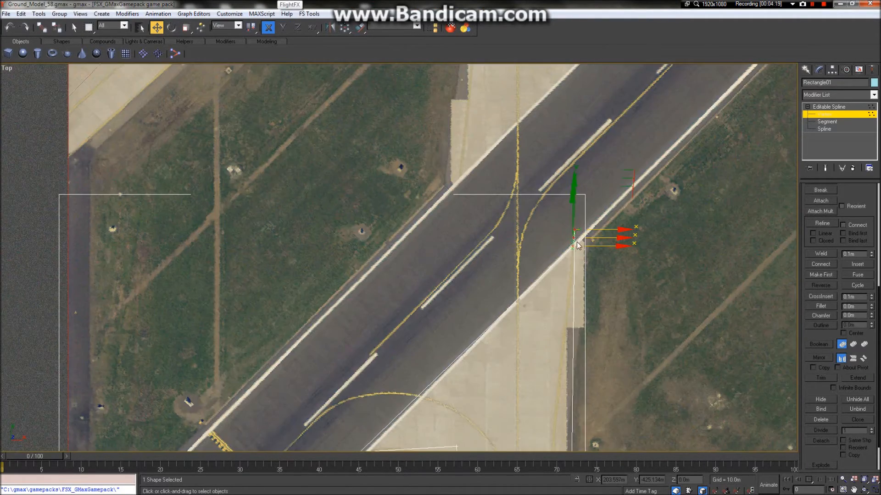
{"action": "scroll", "coordinate": [575, 240], "scroll_direction": "up", "scroll_amount": 2}
{"action": "left_click_drag", "start_coordinate": [570, 220], "coordinate": [570, 216]}
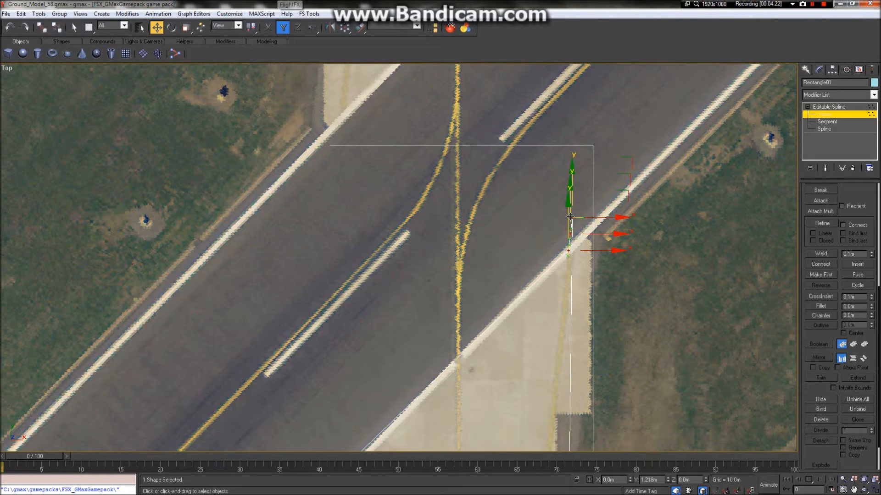
{"action": "key", "text": "ctrl+z"}
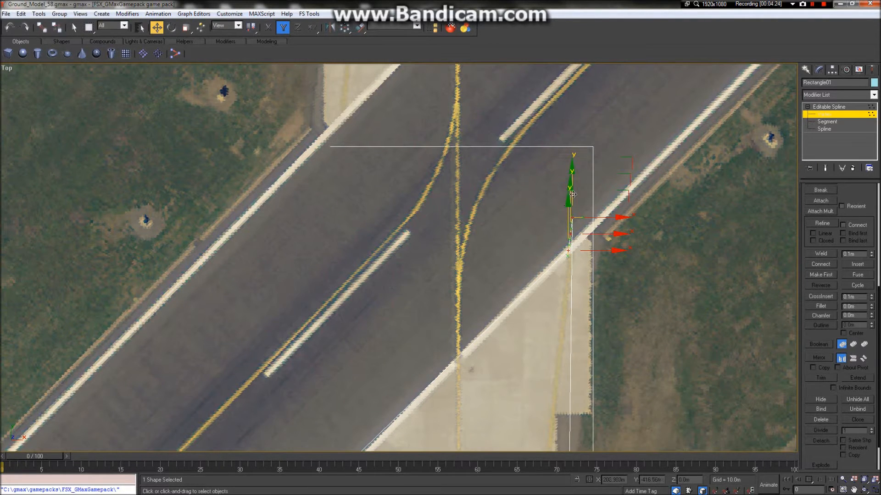
{"action": "left_click_drag", "start_coordinate": [568, 202], "coordinate": [568, 193]}
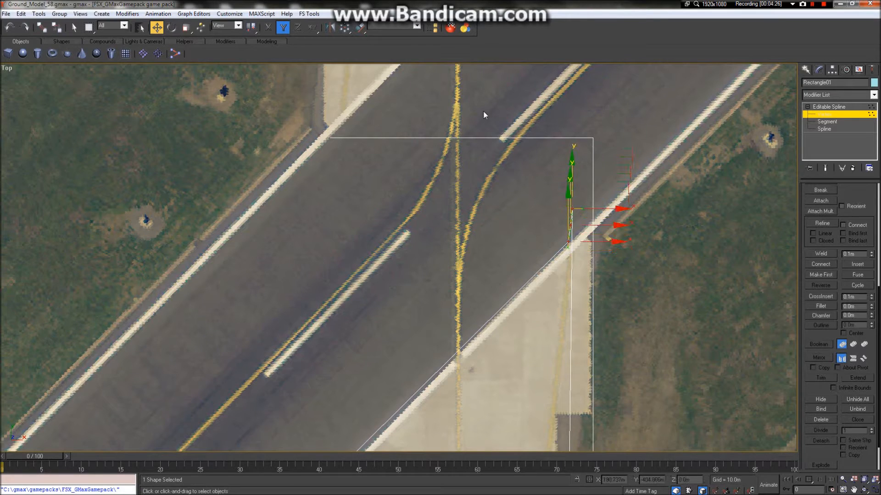
{"action": "left_click", "coordinate": [310, 30]}
{"action": "left_click_drag", "start_coordinate": [568, 241], "coordinate": [571, 270]}
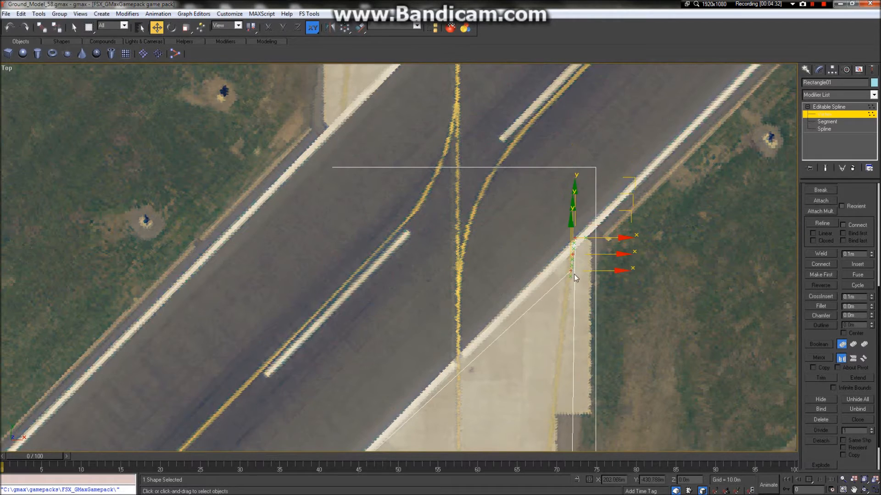
{"action": "key", "text": "ctrl+z"}
{"action": "scroll", "coordinate": [576, 243], "scroll_direction": "down", "scroll_amount": 5}
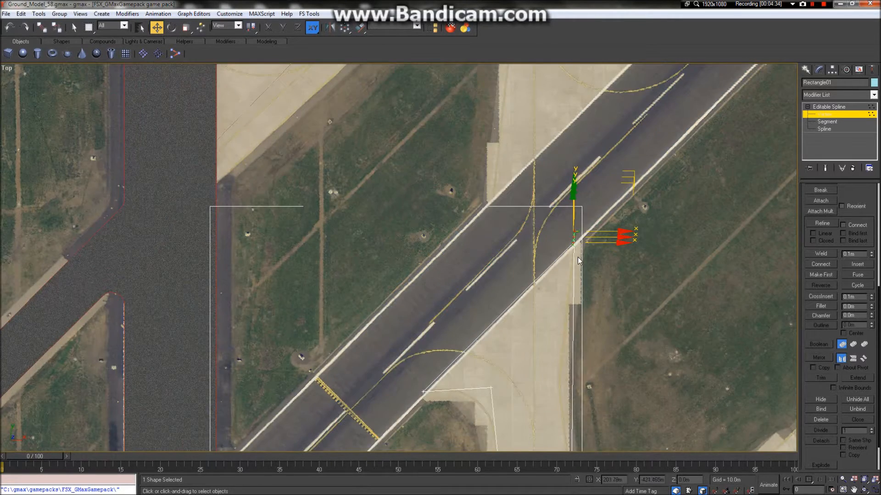
{"action": "scroll", "coordinate": [569, 202], "scroll_direction": "up", "scroll_amount": 6}
{"action": "key", "text": "ctrl+z"}
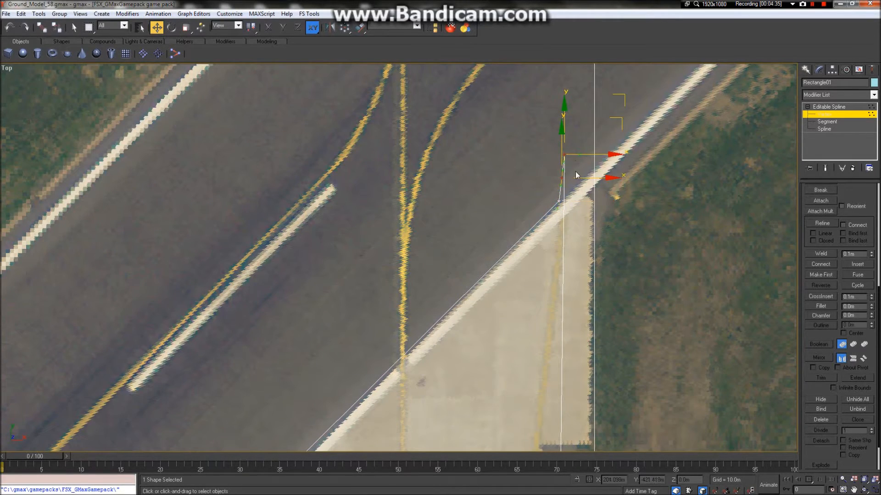
Move the upper two of the three vertices south along the taxiway's eastern side, leaving the lowest on the runway's edge line
{"action": "left_click_drag", "start_coordinate": [563, 118], "coordinate": [570, 340]}
{"action": "scroll", "coordinate": [580, 203], "scroll_direction": "down", "scroll_amount": 4}
{"action": "scroll", "coordinate": [581, 333], "scroll_direction": "up", "scroll_amount": 3}
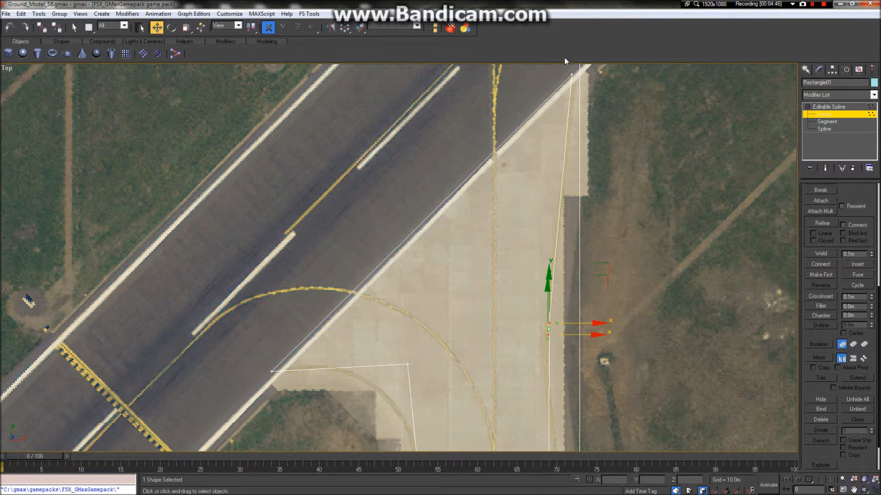
Select the remaining vertex on the runway's edge line and adjust its position at the pavement's eastern corner
{"action": "left_click_drag", "start_coordinate": [562, 67], "coordinate": [584, 86]}
{"action": "scroll", "coordinate": [583, 85], "scroll_direction": "up", "scroll_amount": 4}
{"action": "scroll", "coordinate": [560, 83], "scroll_direction": "down", "scroll_amount": 1}
{"action": "scroll", "coordinate": [568, 106], "scroll_direction": "down", "scroll_amount": 2}
{"action": "scroll", "coordinate": [568, 106], "scroll_direction": "down", "scroll_amount": 2}
{"action": "left_click_drag", "start_coordinate": [563, 86], "coordinate": [563, 83]}
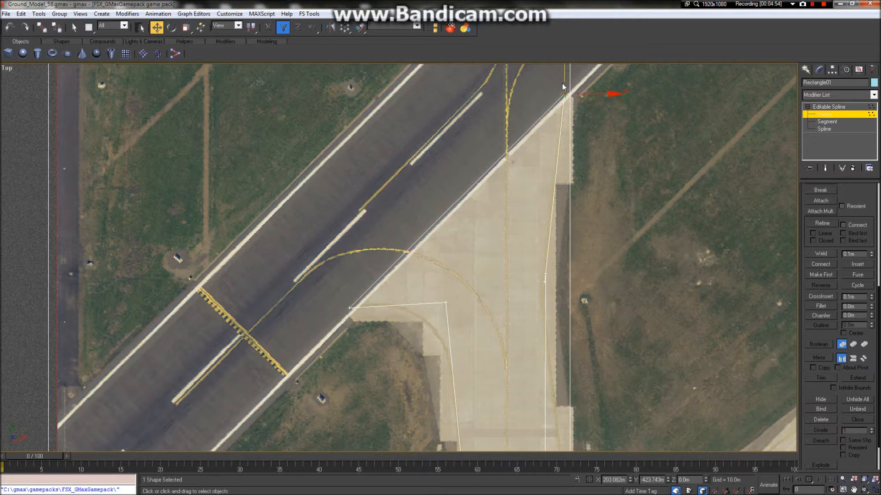
Select the two vertices on the taxiway's eastern side and move them south to where the yellow edge marking bends
{"action": "left_click", "coordinate": [544, 275]}
{"action": "scroll", "coordinate": [546, 275], "scroll_direction": "up", "scroll_amount": 4}
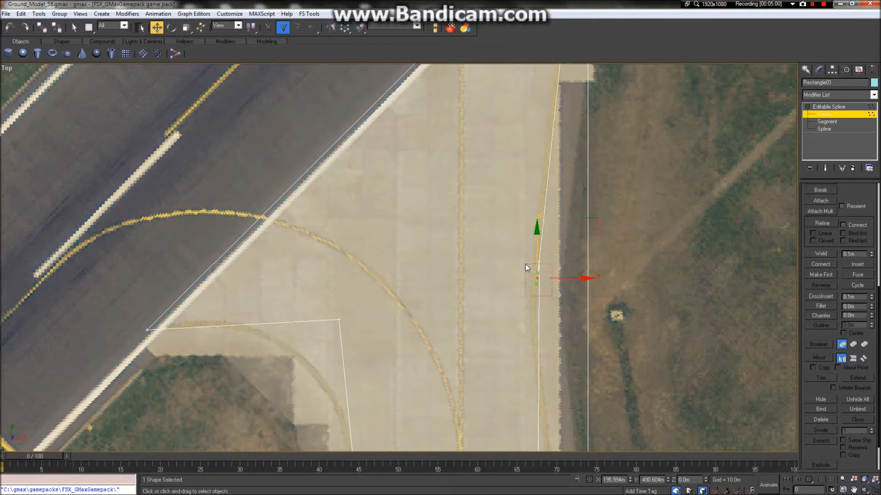
{"action": "left_click_drag", "start_coordinate": [538, 263], "coordinate": [549, 221]}
{"action": "scroll", "coordinate": [532, 209], "scroll_direction": "down", "scroll_amount": 2}
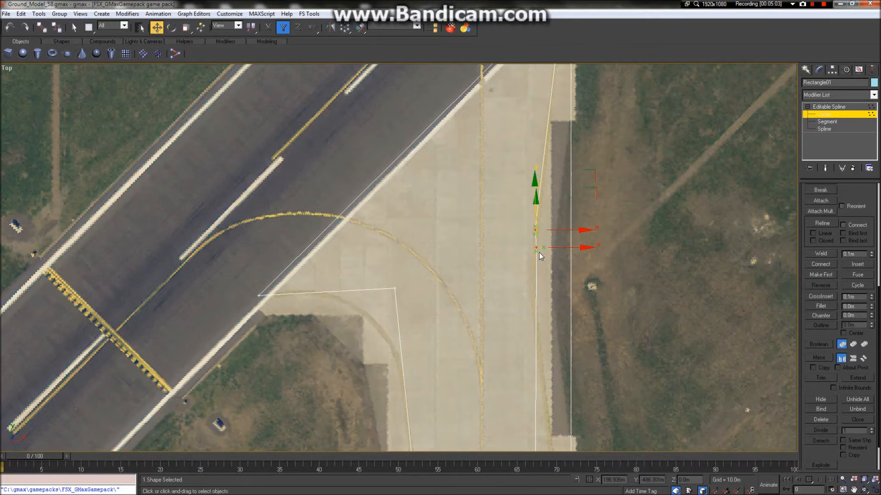
{"action": "left_click_drag", "start_coordinate": [536, 209], "coordinate": [538, 272]}
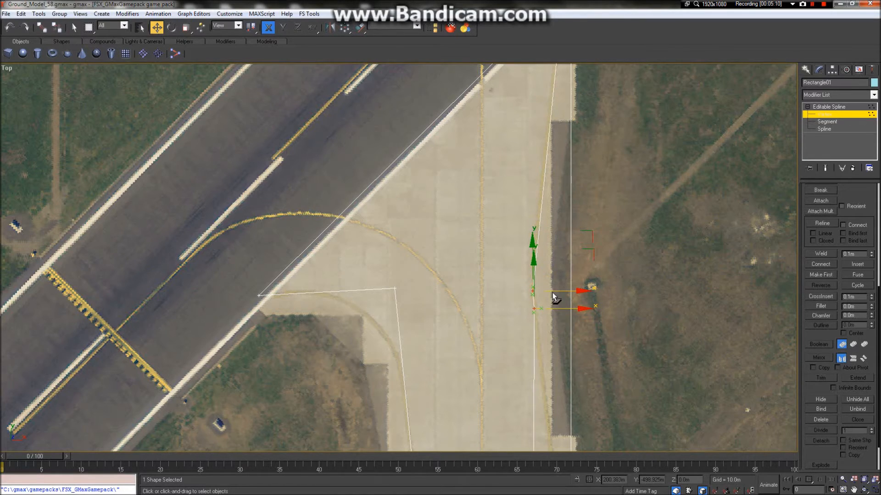
{"action": "scroll", "coordinate": [556, 297], "scroll_direction": "up", "scroll_amount": 5}
{"action": "left_click_drag", "start_coordinate": [498, 272], "coordinate": [495, 236]}
{"action": "scroll", "coordinate": [494, 237], "scroll_direction": "down", "scroll_amount": 10}
{"action": "scroll", "coordinate": [495, 238], "scroll_direction": "down", "scroll_amount": 4}
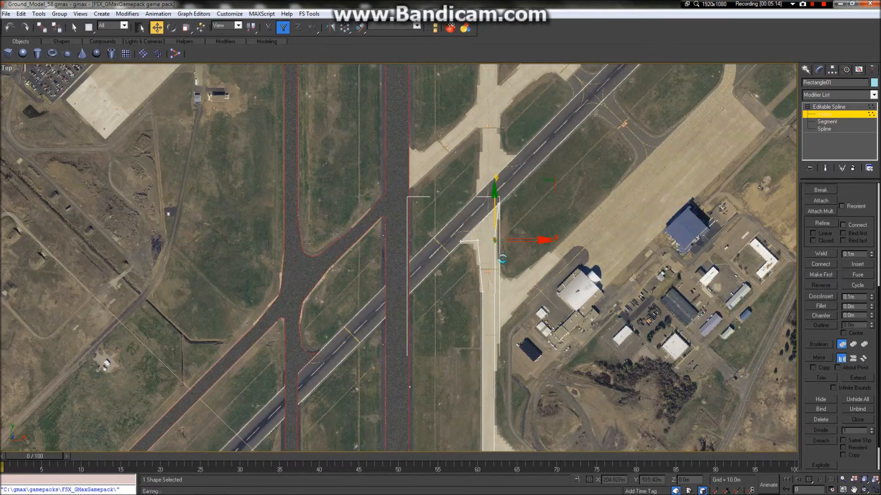
Move the lower of the two vertices about 78 m south past the hold line, and shift it east toward the edge marking
{"action": "scroll", "coordinate": [505, 260], "scroll_direction": "up", "scroll_amount": 10}
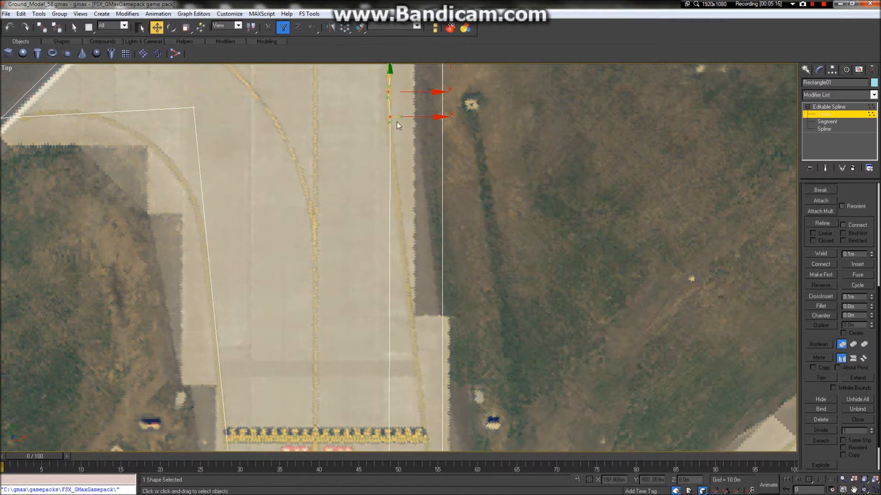
{"action": "scroll", "coordinate": [410, 123], "scroll_direction": "down", "scroll_amount": 5}
{"action": "left_click_drag", "start_coordinate": [394, 90], "coordinate": [423, 246]}
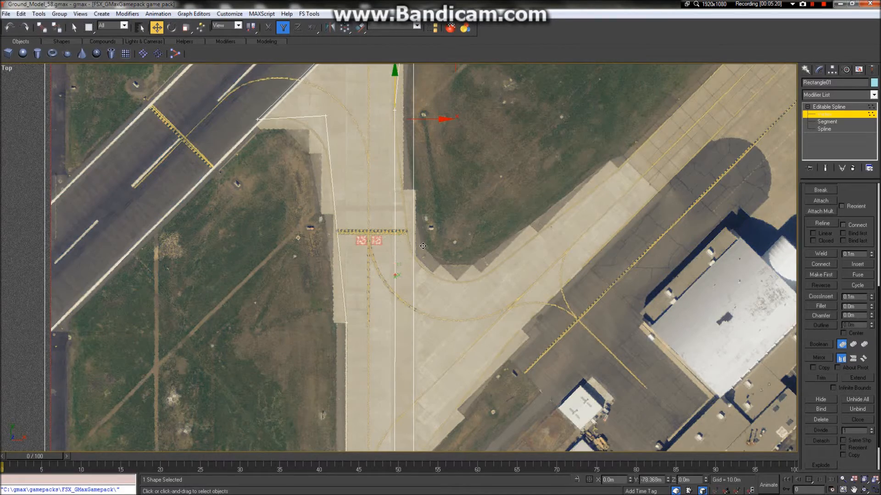
{"action": "scroll", "coordinate": [423, 246], "scroll_direction": "down", "scroll_amount": 4}
{"action": "scroll", "coordinate": [429, 250], "scroll_direction": "up", "scroll_amount": 4}
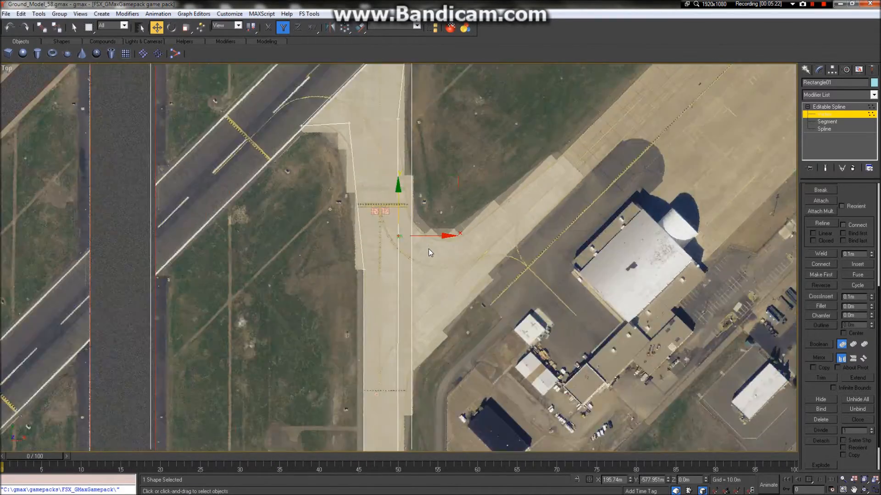
{"action": "scroll", "coordinate": [421, 233], "scroll_direction": "up", "scroll_amount": 4}
{"action": "left_click_drag", "start_coordinate": [363, 222], "coordinate": [411, 219]}
{"action": "scroll", "coordinate": [412, 219], "scroll_direction": "down", "scroll_amount": 6}
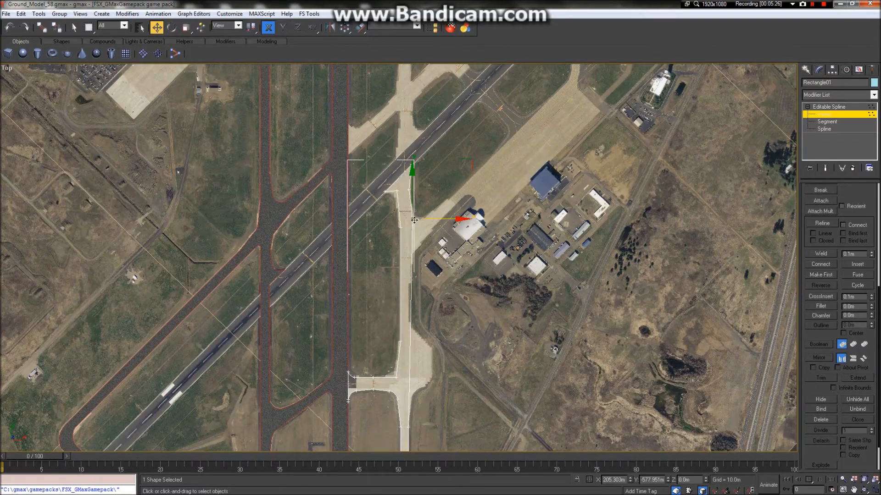
{"action": "scroll", "coordinate": [423, 181], "scroll_direction": "up", "scroll_amount": 6}
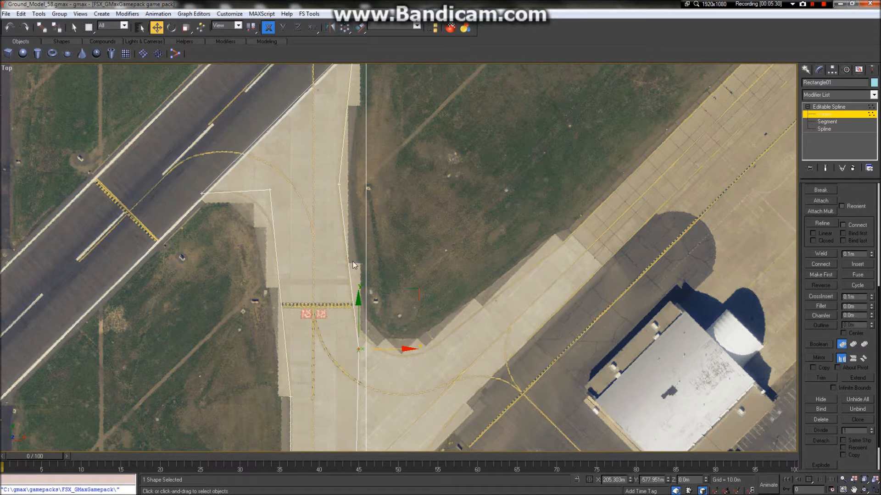
Move that vertex farther south and nudge it west so its segment follows the yellow edge marking beside the hold line
{"action": "scroll", "coordinate": [369, 354], "scroll_direction": "up", "scroll_amount": 4}
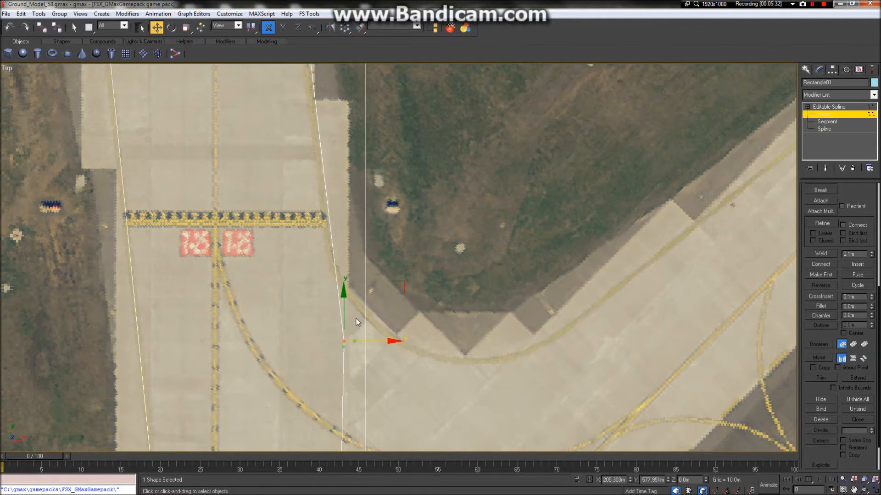
{"action": "left_click_drag", "start_coordinate": [342, 302], "coordinate": [349, 351]}
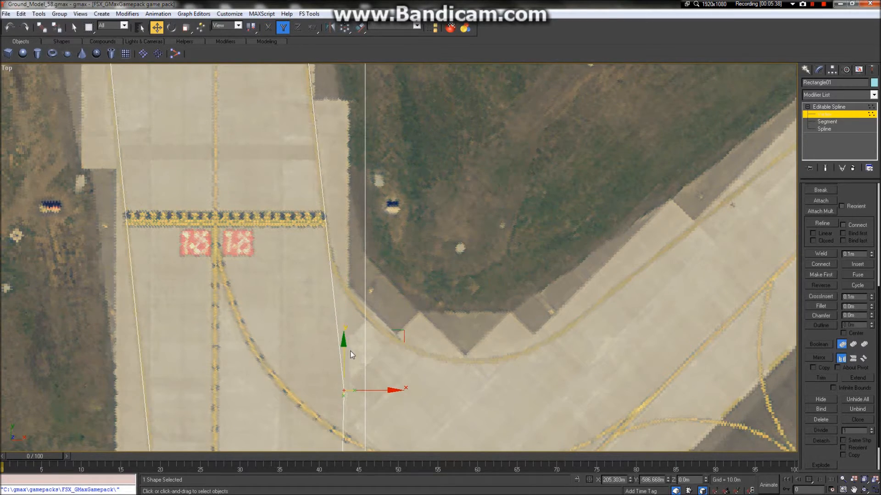
{"action": "scroll", "coordinate": [361, 291], "scroll_direction": "down", "scroll_amount": 5}
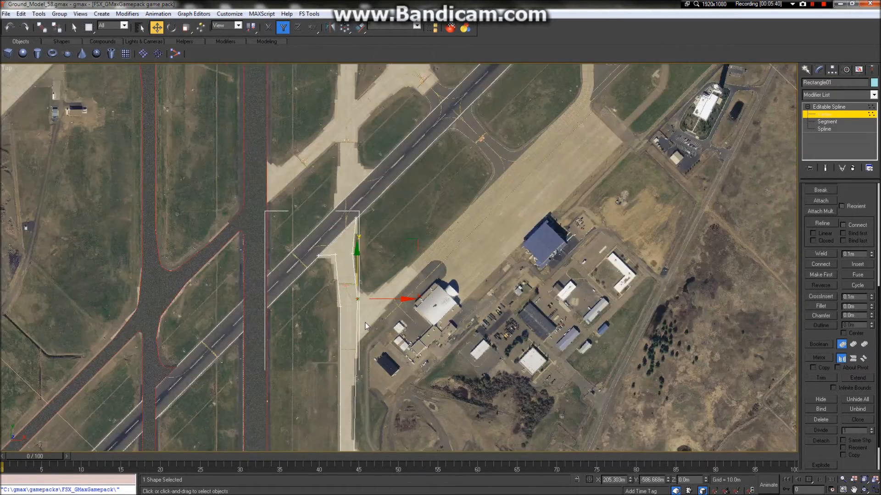
{"action": "scroll", "coordinate": [359, 290], "scroll_direction": "up", "scroll_amount": 4}
{"action": "mouse_move", "coordinate": [348, 208]}
{"action": "left_mouse_down"}
{"action": "mouse_move", "coordinate": [358, 209]}
{"action": "mouse_move", "coordinate": [348, 211]}
{"action": "left_mouse_up"}
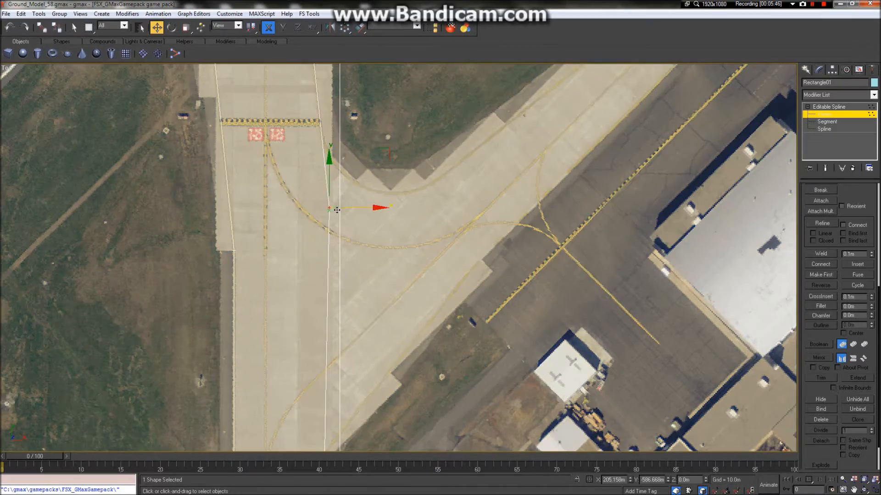
Divide the eastern segment that runs past the hold line with three new vertices
{"action": "scroll", "coordinate": [342, 224], "scroll_direction": "down", "scroll_amount": 3}
{"action": "scroll", "coordinate": [344, 177], "scroll_direction": "down", "scroll_amount": 3}
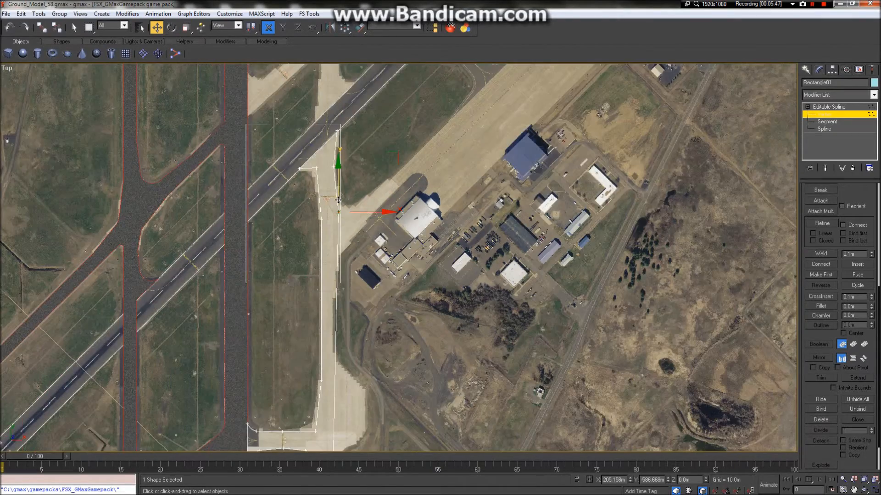
{"action": "scroll", "coordinate": [342, 183], "scroll_direction": "up", "scroll_amount": 8}
{"action": "scroll", "coordinate": [342, 185], "scroll_direction": "down", "scroll_amount": 5}
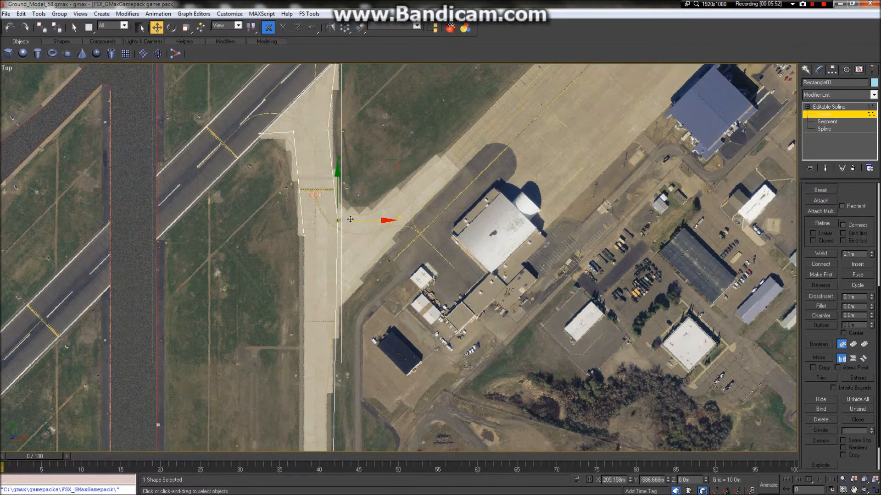
{"action": "scroll", "coordinate": [348, 240], "scroll_direction": "up", "scroll_amount": 8}
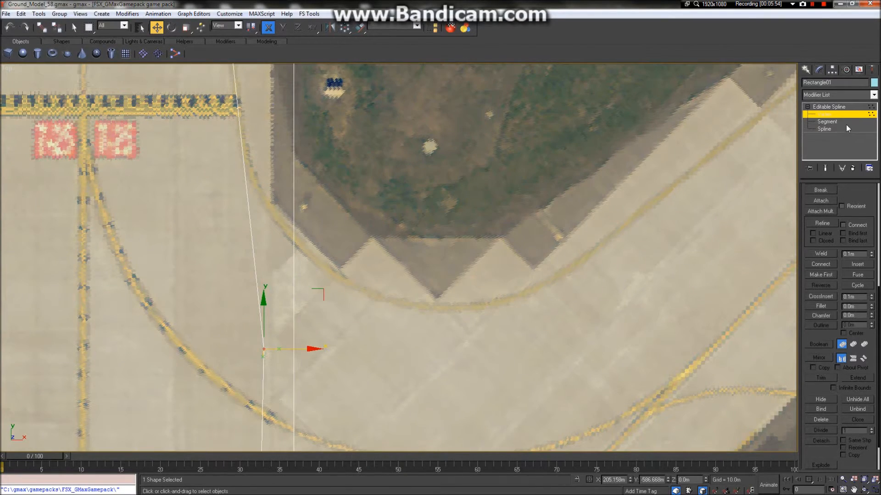
{"action": "left_click", "coordinate": [844, 121]}
{"action": "left_click", "coordinate": [259, 301]}
{"action": "scroll", "coordinate": [261, 293], "scroll_direction": "down", "scroll_amount": 6}
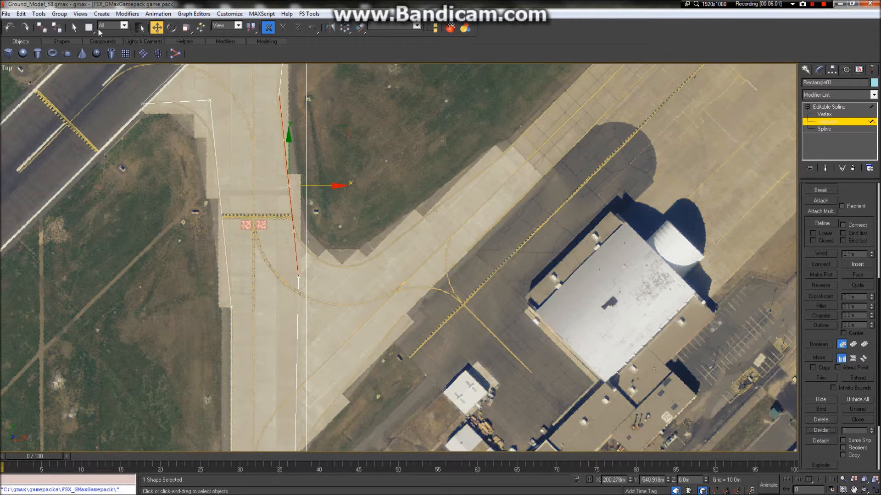
Select the three dividing vertices and the one below them, move them south, and shift the lower three east
{"action": "left_click", "coordinate": [73, 27]}
{"action": "left_click", "coordinate": [846, 113]}
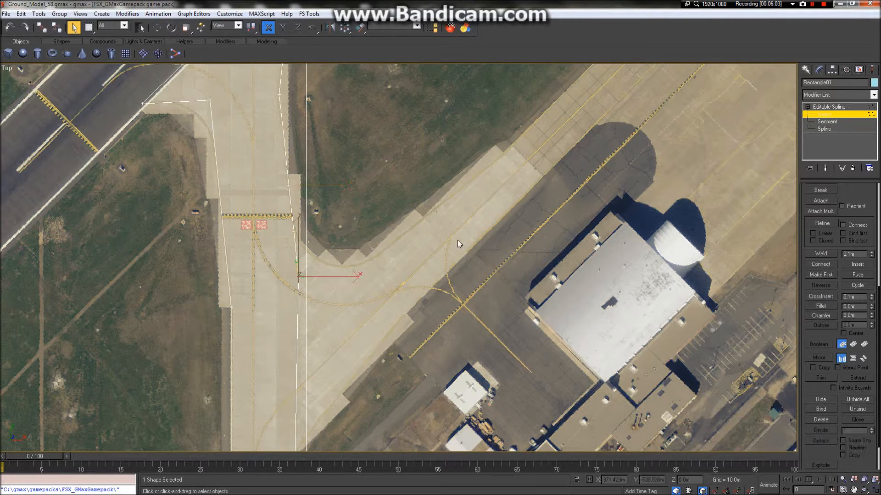
{"action": "left_click_drag", "start_coordinate": [263, 127], "coordinate": [327, 288]}
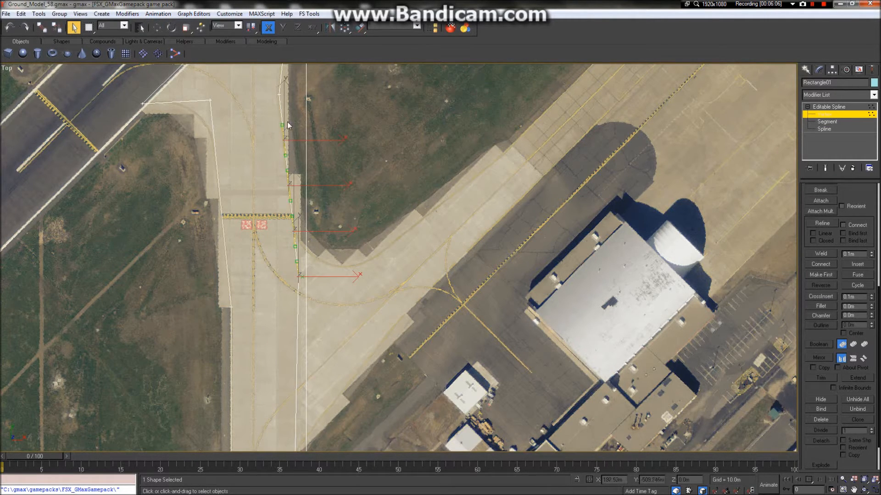
{"action": "left_click", "coordinate": [157, 27]}
{"action": "left_click_drag", "start_coordinate": [297, 121], "coordinate": [297, 241]}
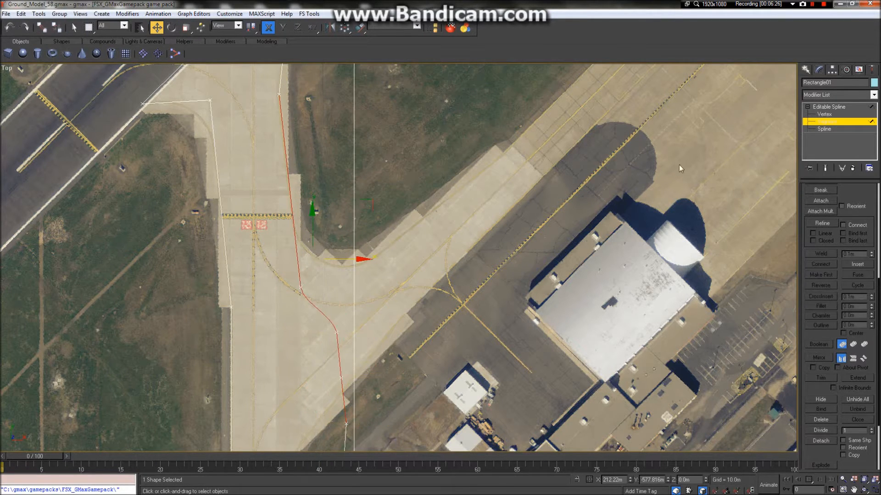
Straighten the curved segments of the divided eastern stretch into lines and move their vertices east toward the apron connector
{"action": "right_click", "coordinate": [324, 313]}
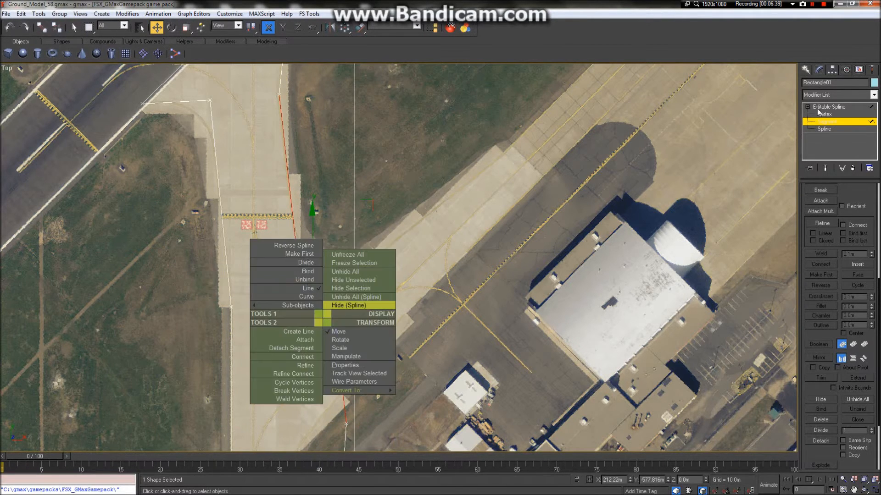
{"action": "left_click_drag", "start_coordinate": [353, 248], "coordinate": [426, 249]}
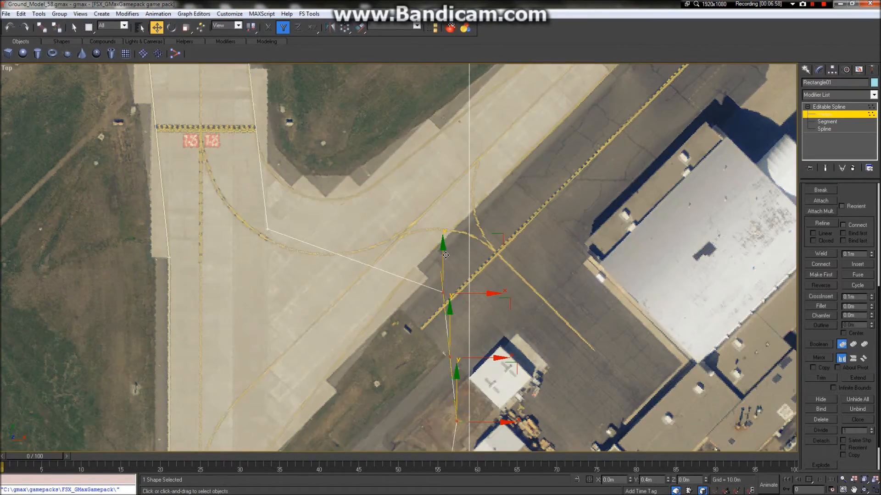
{"action": "scroll", "coordinate": [469, 214], "scroll_direction": "up", "scroll_amount": 2}
{"action": "key", "text": "F8"}
{"action": "left_click_drag", "start_coordinate": [469, 214], "coordinate": [363, 215]}
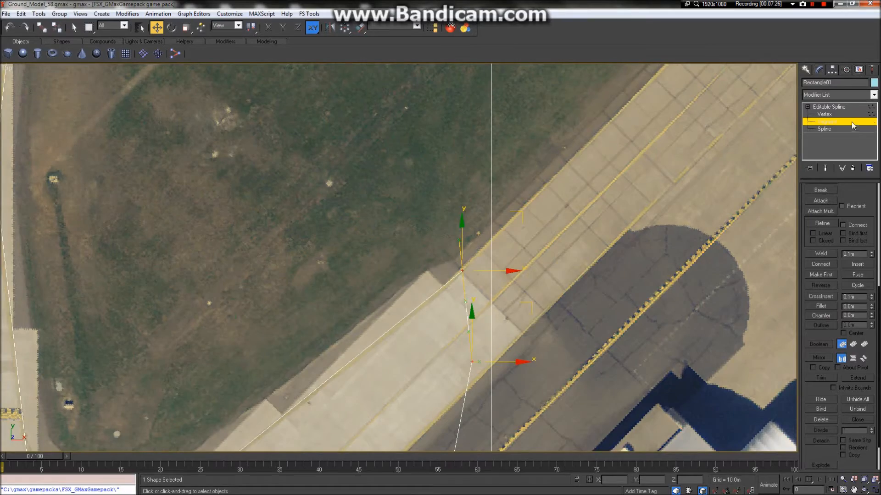
Position the selected vertices individually so the outline crosses the connector's apron end and follows its southeastern pavement edge
{"action": "left_click", "coordinate": [846, 122]}
{"action": "left_click", "coordinate": [825, 114]}
{"action": "left_click", "coordinate": [462, 270], "text": "alt"}
{"action": "left_click_drag", "start_coordinate": [464, 294], "coordinate": [416, 418]}
{"action": "left_click", "coordinate": [523, 333], "text": "alt"}
{"action": "scroll", "coordinate": [518, 312], "scroll_direction": "down", "scroll_amount": 5}
{"action": "key", "text": "i"}
{"action": "left_click", "coordinate": [494, 288], "text": "alt"}
{"action": "left_click_drag", "start_coordinate": [494, 296], "coordinate": [426, 388]}
{"action": "scroll", "coordinate": [416, 377], "scroll_direction": "up", "scroll_amount": 5}
{"action": "middle_click_drag", "start_coordinate": [426, 387], "coordinate": [480, 270]}
{"action": "scroll", "coordinate": [480, 269], "scroll_direction": "down", "scroll_amount": 5}
{"action": "scroll", "coordinate": [569, 178], "scroll_direction": "up", "scroll_amount": 5}
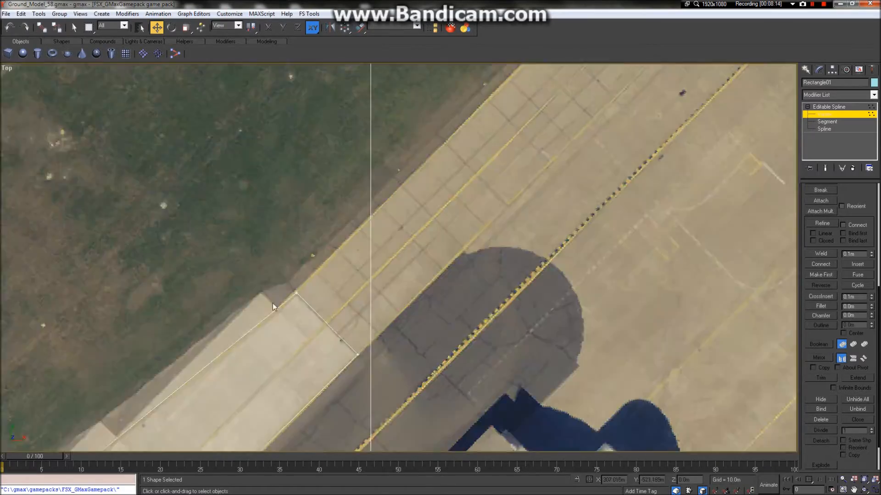
Move the vertices along the taxiway's eastern edge south of the connector onto the pavement edge
{"action": "scroll", "coordinate": [341, 301], "scroll_direction": "down", "scroll_amount": 6}
{"action": "middle_click_drag", "start_coordinate": [287, 373], "coordinate": [197, 186]}
{"action": "scroll", "coordinate": [196, 186], "scroll_direction": "up", "scroll_amount": 1}
{"action": "scroll", "coordinate": [188, 257], "scroll_direction": "up", "scroll_amount": 2}
{"action": "left_click_drag", "start_coordinate": [190, 254], "coordinate": [187, 262]}
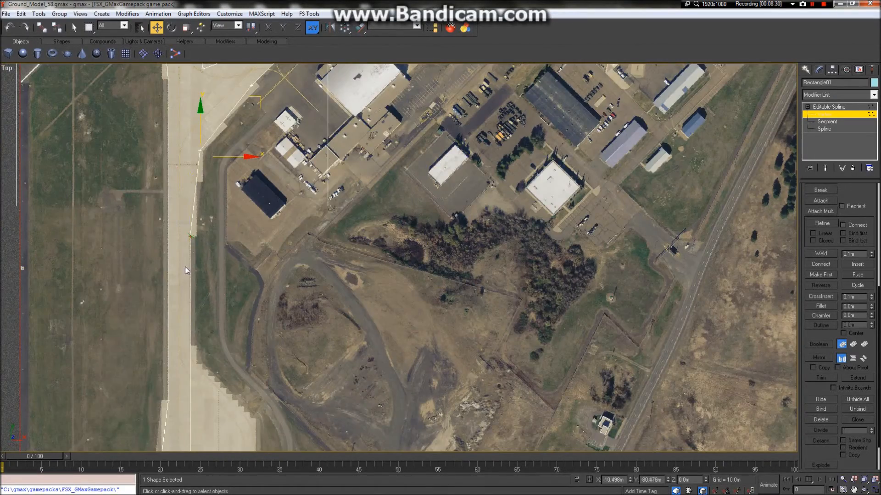
{"action": "middle_click_drag", "start_coordinate": [187, 404], "coordinate": [250, 68]}
{"action": "scroll", "coordinate": [267, 288], "scroll_direction": "down", "scroll_amount": 5}
{"action": "scroll", "coordinate": [259, 101], "scroll_direction": "up", "scroll_amount": 9}
{"action": "left_click", "coordinate": [276, 219]}
{"action": "left_click_drag", "start_coordinate": [298, 219], "coordinate": [298, 218]}
{"action": "scroll", "coordinate": [299, 218], "scroll_direction": "down", "scroll_amount": 5}
{"action": "middle_click_drag", "start_coordinate": [298, 339], "coordinate": [319, 110]}
Switch the view to wireframe and nudge the eastern outline vertices slightly sideways
{"action": "key", "text": "F3"}
{"action": "scroll", "coordinate": [324, 180], "scroll_direction": "down", "scroll_amount": 5}
{"action": "left_click_drag", "start_coordinate": [342, 114], "coordinate": [344, 114]}
{"action": "scroll", "coordinate": [459, 96], "scroll_direction": "down", "scroll_amount": 3}
{"action": "middle_click_drag", "start_coordinate": [464, 94], "coordinate": [374, 298]}
{"action": "scroll", "coordinate": [284, 369], "scroll_direction": "up", "scroll_amount": 5}
{"action": "scroll", "coordinate": [341, 302], "scroll_direction": "up", "scroll_amount": 2}
{"action": "left_click_drag", "start_coordinate": [367, 169], "coordinate": [366, 169]}
{"action": "scroll", "coordinate": [415, 176], "scroll_direction": "down", "scroll_amount": 5}
{"action": "scroll", "coordinate": [398, 100], "scroll_direction": "up", "scroll_amount": 8}
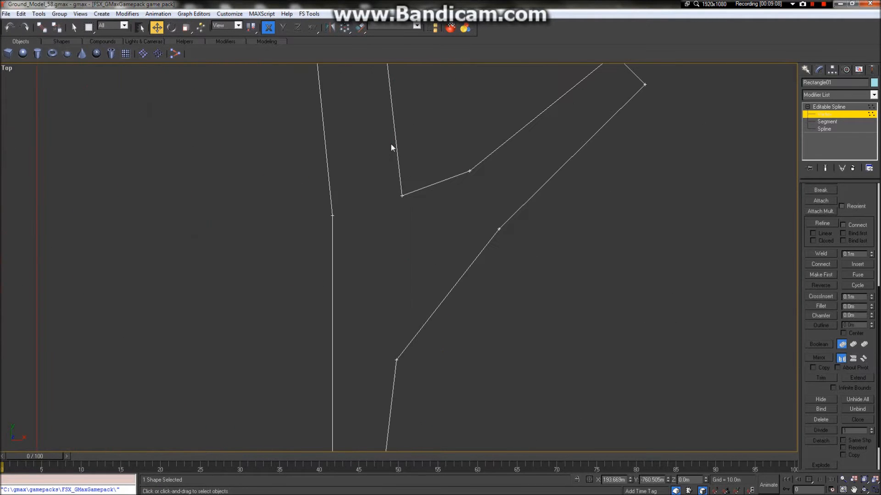
Save the scene as Ground_Model_tutorial_01, and save an incremented copy as Ground_Model_tutorial_02
{"action": "left_click", "coordinate": [6, 14]}
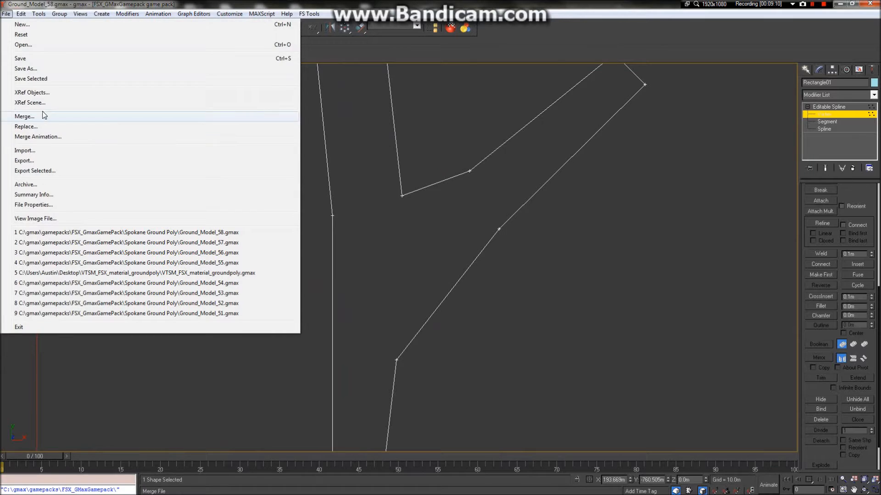
{"action": "left_click", "coordinate": [26, 69]}
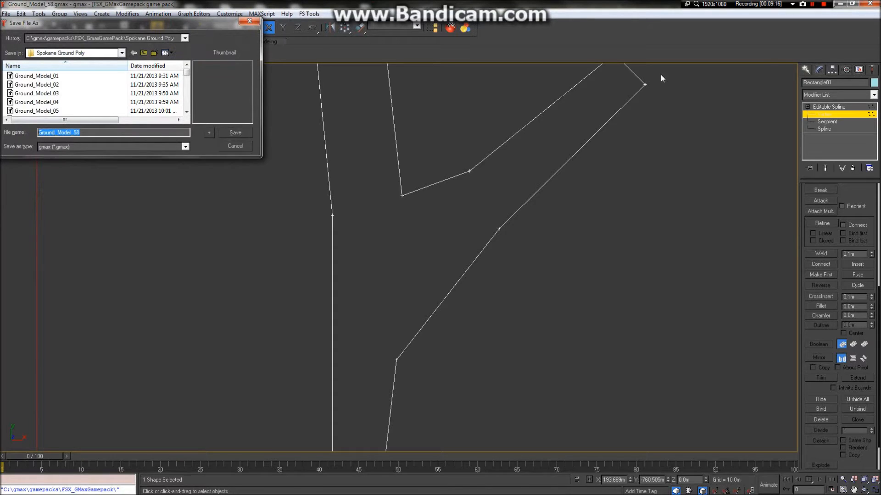
{"action": "left_click_drag", "start_coordinate": [86, 133], "coordinate": [72, 135]}
{"action": "type", "text": "tutorial_01"}
{"action": "left_click", "coordinate": [246, 136]}
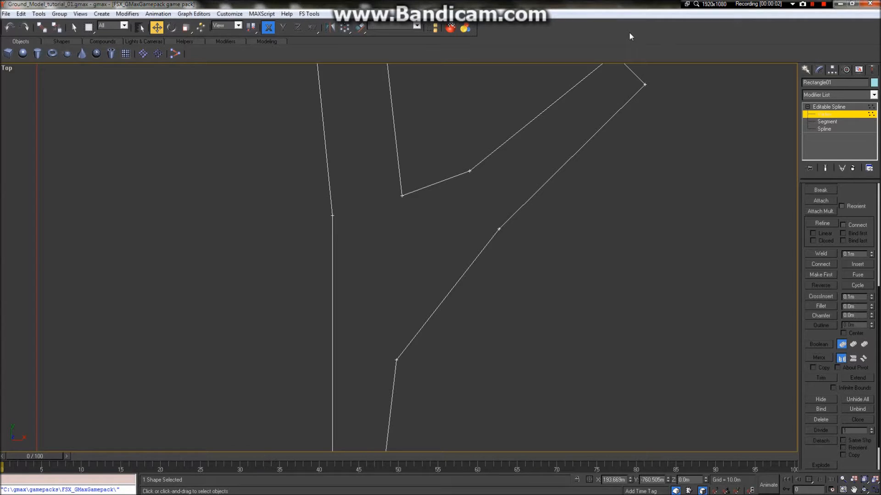
{"action": "left_click", "coordinate": [6, 13]}
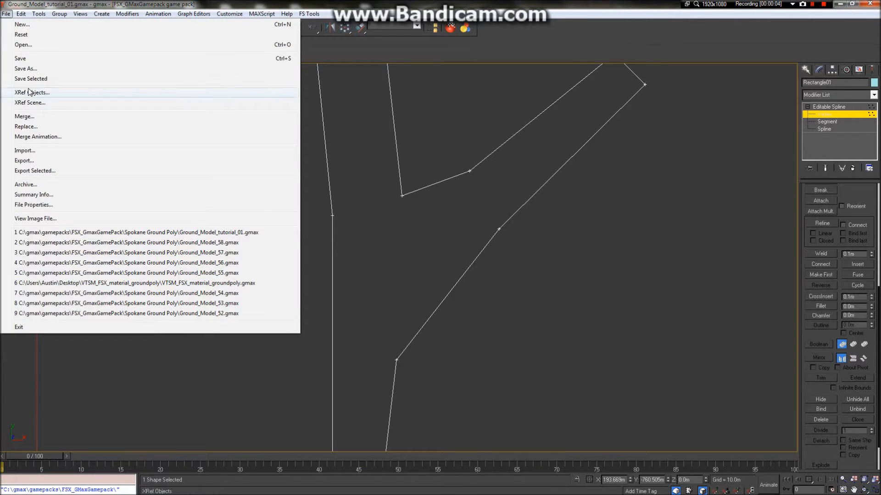
{"action": "left_click", "coordinate": [27, 69]}
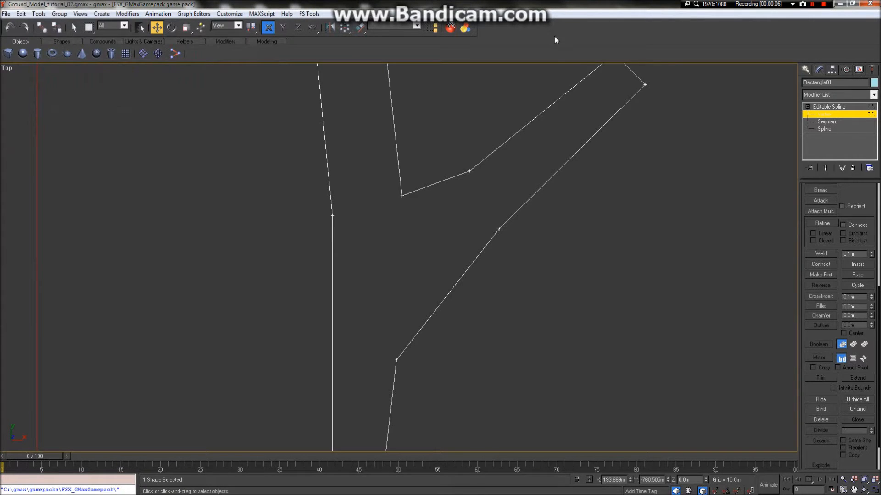
Set the Top view's display to Smooth + Highlights
{"action": "right_click", "coordinate": [5, 68]}
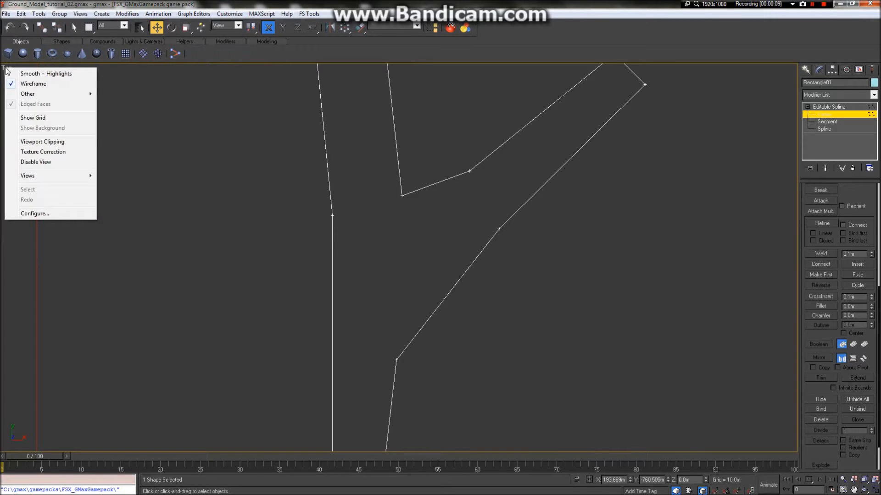
{"action": "left_click", "coordinate": [16, 75]}
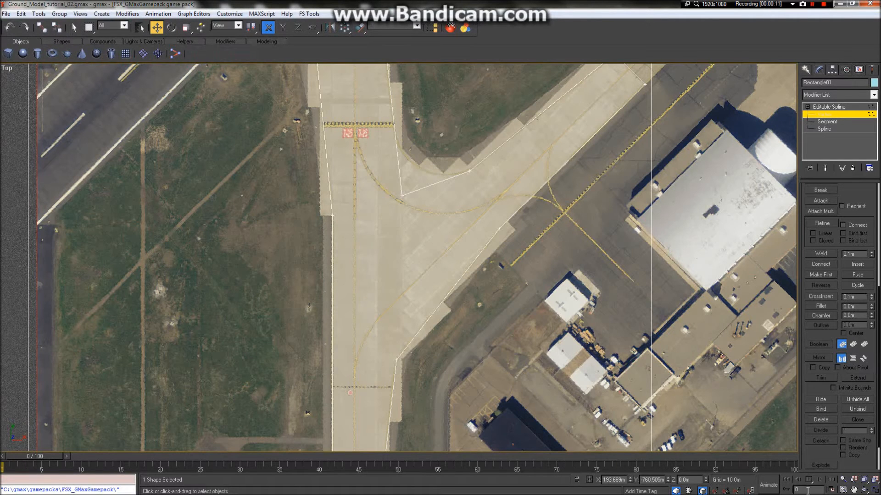
Examine the traced outline's sharp corners at the apron connector and beside the crossing runway against the painted curves
{"action": "left_click", "coordinate": [843, 490]}
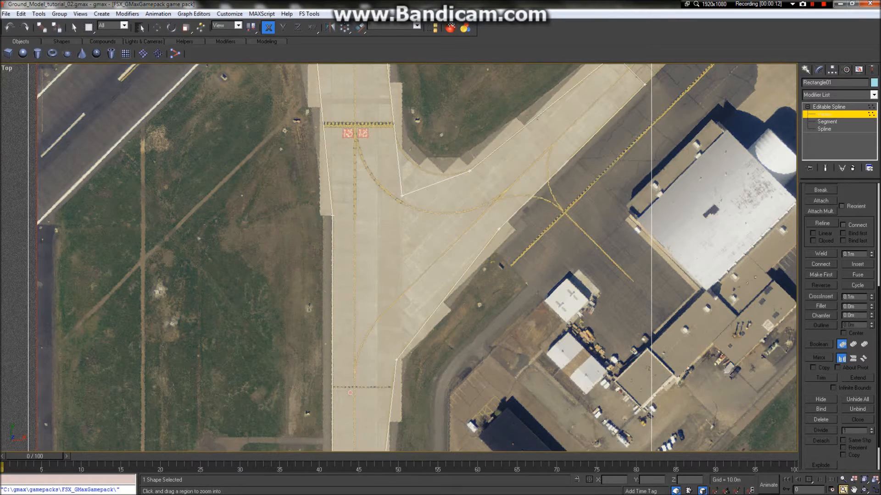
{"action": "left_click", "coordinate": [854, 490]}
{"action": "left_click_drag", "start_coordinate": [420, 147], "coordinate": [469, 233]}
{"action": "scroll", "coordinate": [458, 259], "scroll_direction": "up", "scroll_amount": 3}
{"action": "scroll", "coordinate": [457, 259], "scroll_direction": "up", "scroll_amount": 3}
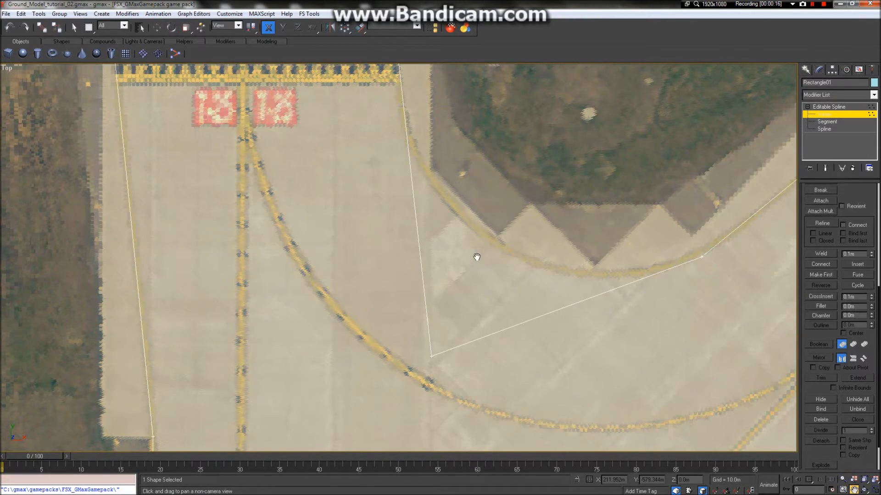
{"action": "scroll", "coordinate": [478, 260], "scroll_direction": "down", "scroll_amount": 6}
{"action": "left_click_drag", "start_coordinate": [509, 160], "coordinate": [301, 388]}
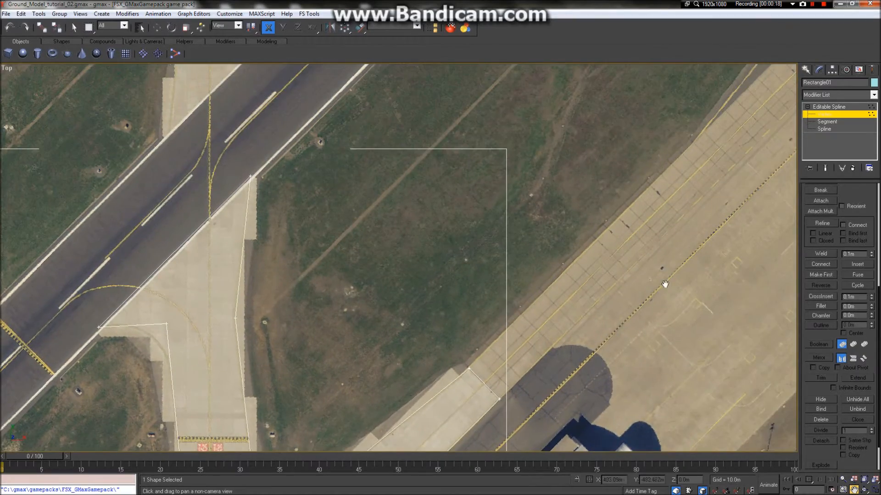
{"action": "scroll", "coordinate": [516, 289], "scroll_direction": "down", "scroll_amount": 6}
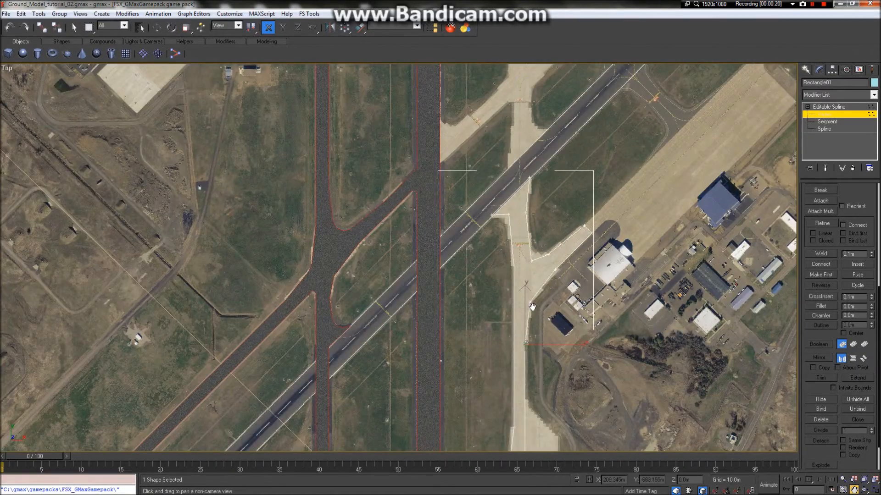
{"action": "scroll", "coordinate": [537, 310], "scroll_direction": "up", "scroll_amount": 5}
{"action": "left_click_drag", "start_coordinate": [523, 141], "coordinate": [530, 215]}
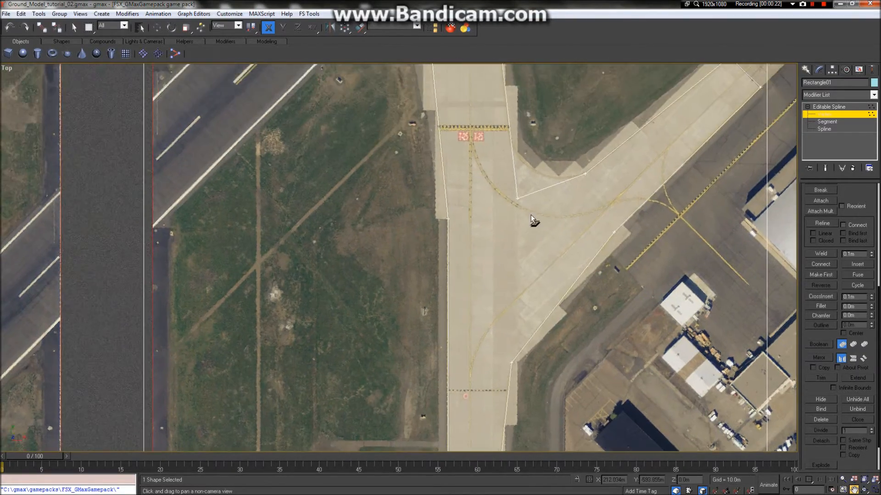
{"action": "scroll", "coordinate": [531, 215], "scroll_direction": "up", "scroll_amount": 5}
{"action": "scroll", "coordinate": [529, 193], "scroll_direction": "down", "scroll_amount": 8}
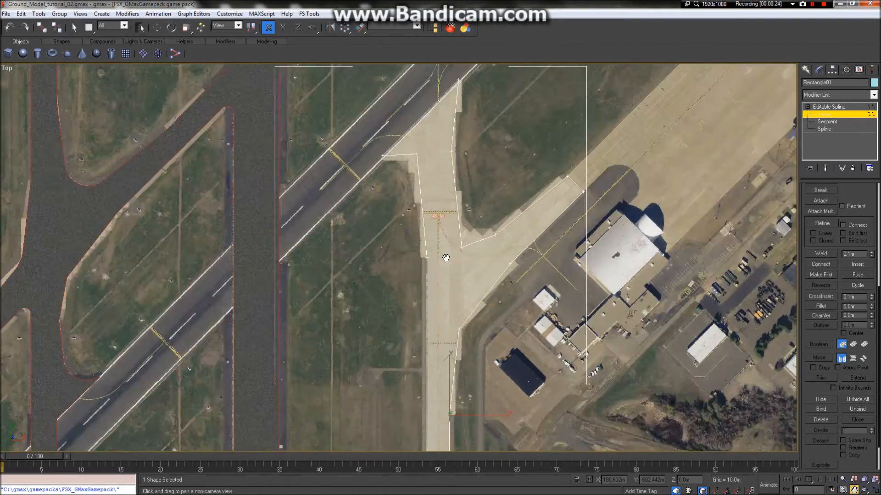
{"action": "scroll", "coordinate": [452, 197], "scroll_direction": "up", "scroll_amount": 1}
{"action": "scroll", "coordinate": [378, 99], "scroll_direction": "up", "scroll_amount": 8}
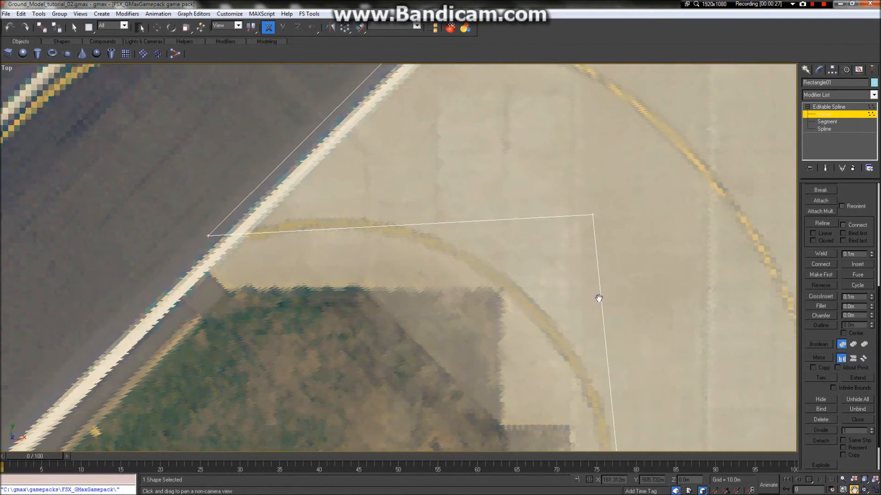
{"action": "scroll", "coordinate": [534, 188], "scroll_direction": "down", "scroll_amount": 10}
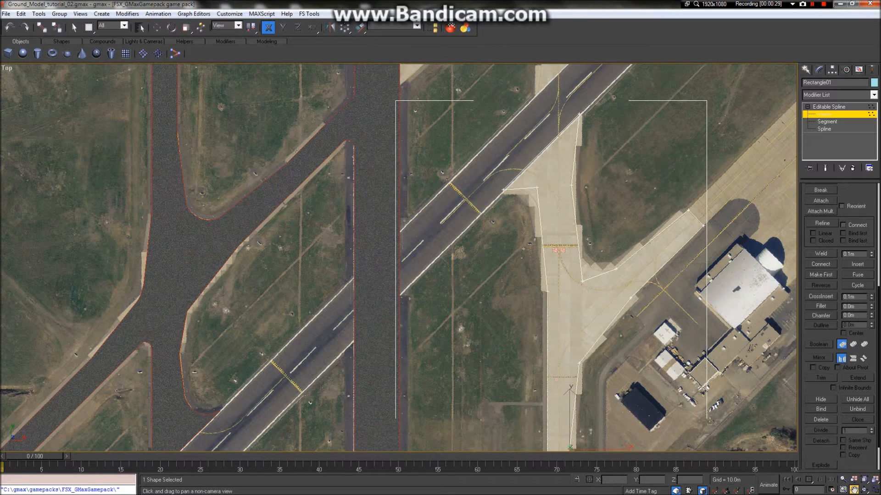
Fillet the sharp corner on the taxiway's western side just south of the crossing runway by about 22 m
{"action": "left_click", "coordinate": [831, 306]}
{"action": "left_click_drag", "start_coordinate": [536, 189], "coordinate": [538, 168]}
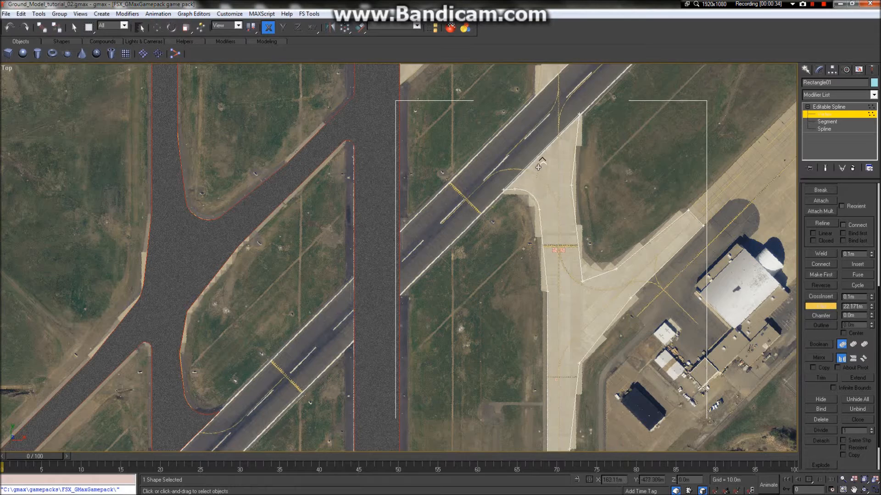
{"action": "scroll", "coordinate": [538, 167], "scroll_direction": "up", "scroll_amount": 6}
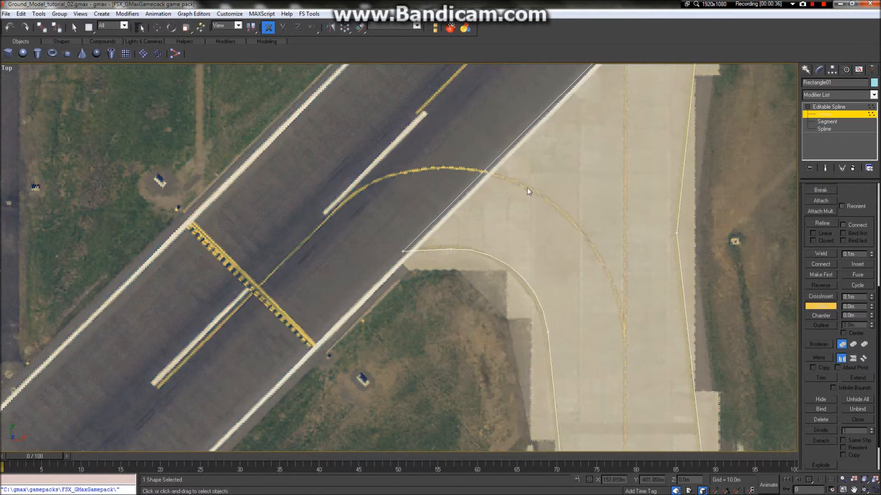
{"action": "scroll", "coordinate": [542, 235], "scroll_direction": "down", "scroll_amount": 4}
{"action": "scroll", "coordinate": [544, 241], "scroll_direction": "down", "scroll_amount": 2}
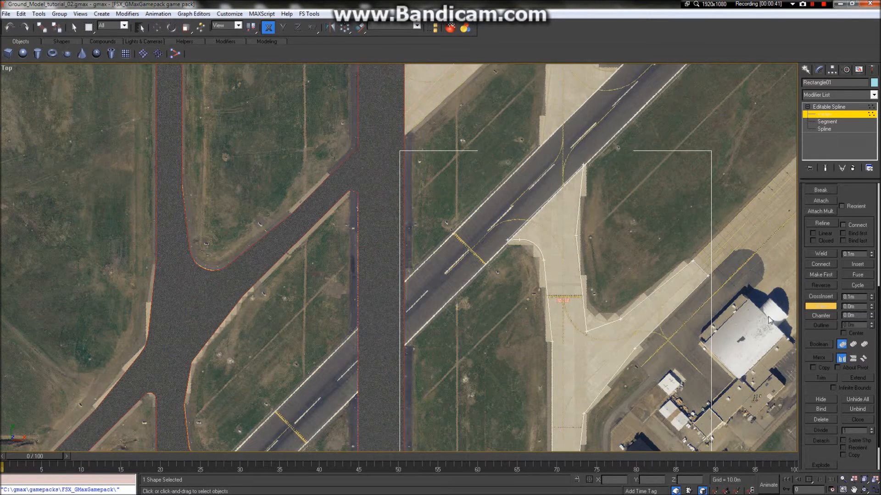
Fillet the inner corner where the taxiway's eastern edge meets the northern edge of the apron connector
{"action": "left_click", "coordinate": [581, 327]}
{"action": "left_click_drag", "start_coordinate": [581, 327], "coordinate": [582, 299]}
{"action": "scroll", "coordinate": [587, 274], "scroll_direction": "down", "scroll_amount": 3}
{"action": "scroll", "coordinate": [609, 346], "scroll_direction": "up", "scroll_amount": 6}
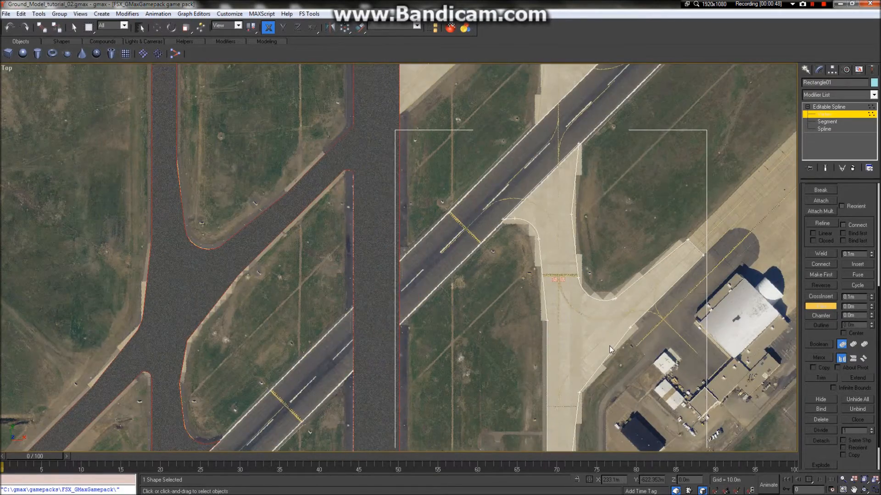
Fillet the corner farther south where the side taxiway's northern edge meets the main taxiway's western edge, matching the painted curve
{"action": "scroll", "coordinate": [612, 354], "scroll_direction": "up", "scroll_amount": 2}
{"action": "scroll", "coordinate": [581, 196], "scroll_direction": "down", "scroll_amount": 3}
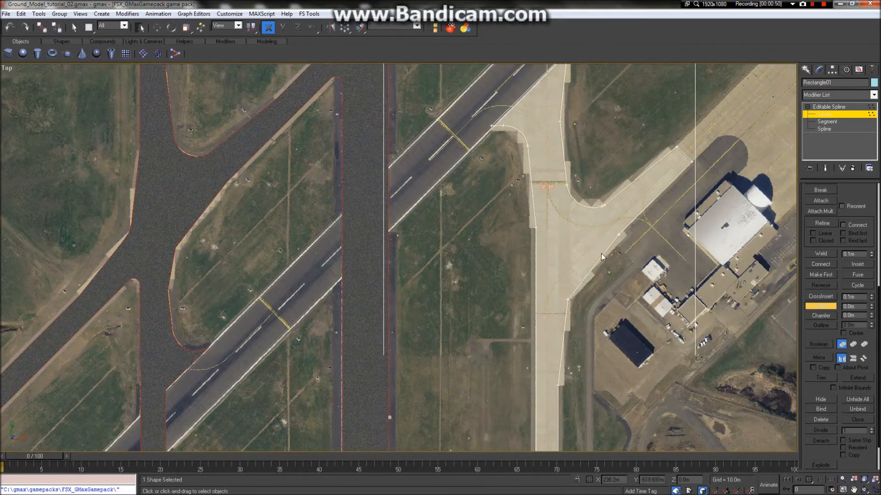
{"action": "scroll", "coordinate": [601, 253], "scroll_direction": "up", "scroll_amount": 6}
{"action": "scroll", "coordinate": [573, 243], "scroll_direction": "down", "scroll_amount": 5}
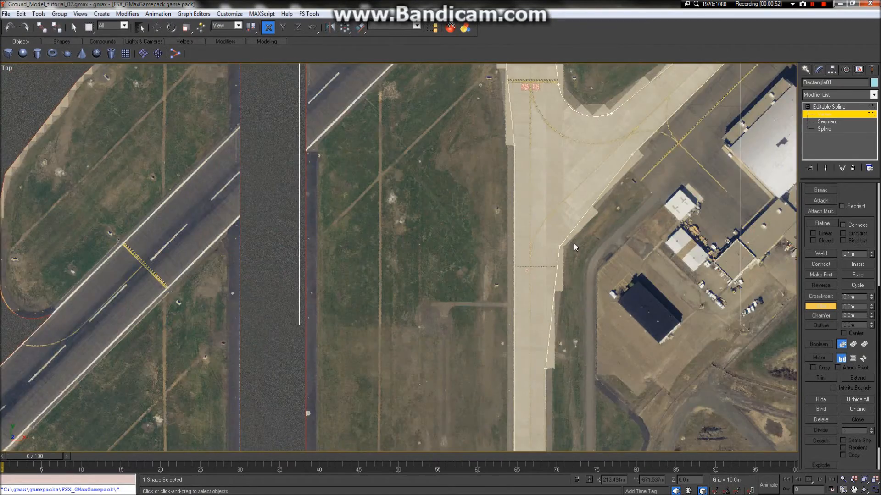
{"action": "scroll", "coordinate": [529, 250], "scroll_direction": "up", "scroll_amount": 1}
{"action": "scroll", "coordinate": [530, 250], "scroll_direction": "down", "scroll_amount": 6}
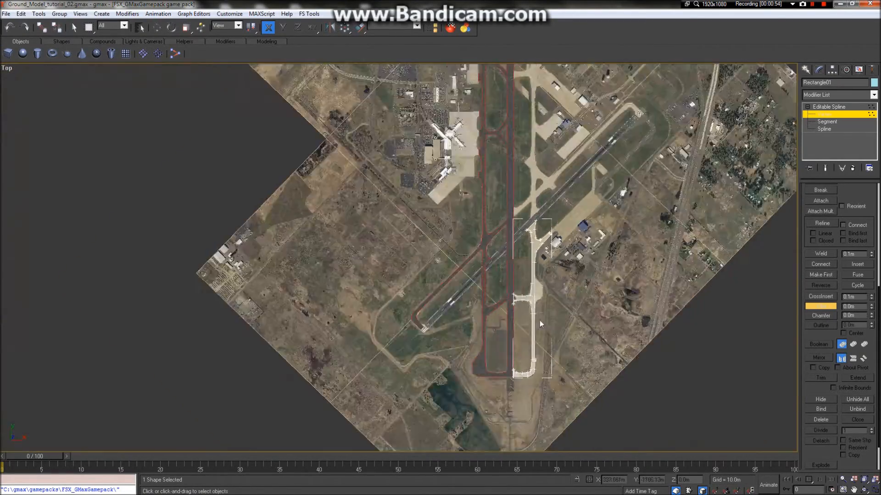
{"action": "scroll", "coordinate": [550, 239], "scroll_direction": "up", "scroll_amount": 8}
{"action": "scroll", "coordinate": [553, 224], "scroll_direction": "up", "scroll_amount": 4}
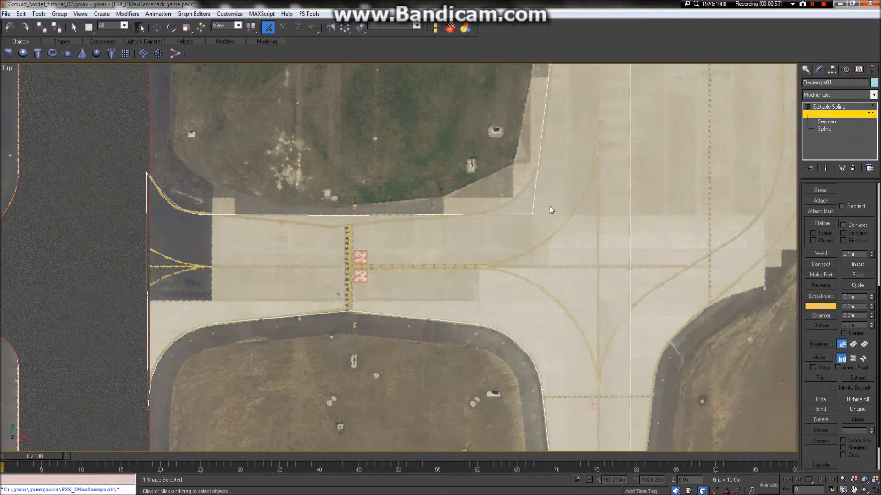
{"action": "left_click", "coordinate": [533, 213]}
{"action": "left_click_drag", "start_coordinate": [535, 211], "coordinate": [543, 136]}
{"action": "scroll", "coordinate": [393, 210], "scroll_direction": "up", "scroll_amount": 3}
{"action": "scroll", "coordinate": [481, 214], "scroll_direction": "down", "scroll_amount": 2}
{"action": "scroll", "coordinate": [568, 216], "scroll_direction": "up", "scroll_amount": 4}
{"action": "scroll", "coordinate": [568, 216], "scroll_direction": "down", "scroll_amount": 3}
{"action": "scroll", "coordinate": [569, 215], "scroll_direction": "down", "scroll_amount": 2}
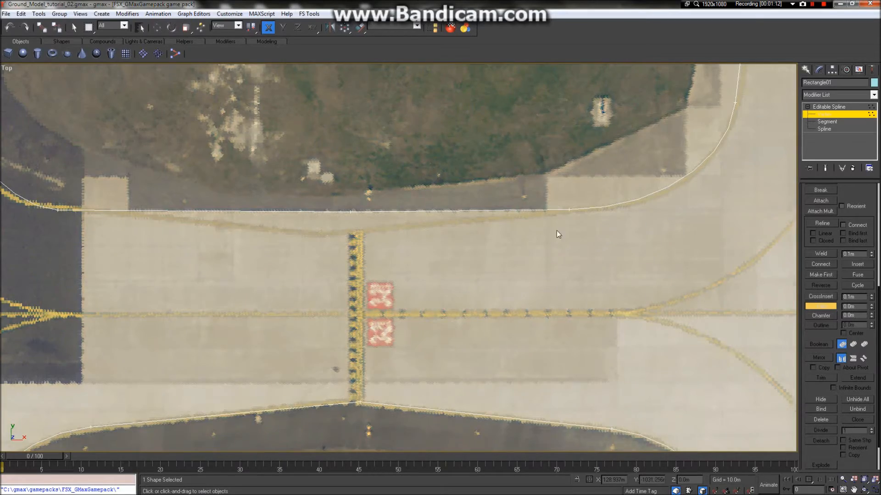
Examine the filleted taxiway outline from the southern side taxiway up to the crossing runway and apron connector
{"action": "scroll", "coordinate": [558, 232], "scroll_direction": "down", "scroll_amount": 3}
{"action": "scroll", "coordinate": [490, 297], "scroll_direction": "down", "scroll_amount": 4}
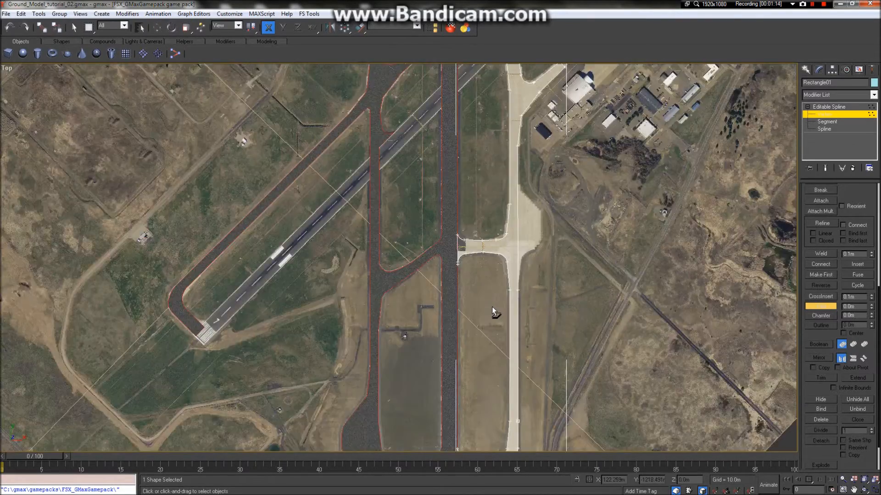
{"action": "scroll", "coordinate": [492, 308], "scroll_direction": "down", "scroll_amount": 3}
{"action": "scroll", "coordinate": [514, 323], "scroll_direction": "up", "scroll_amount": 8}
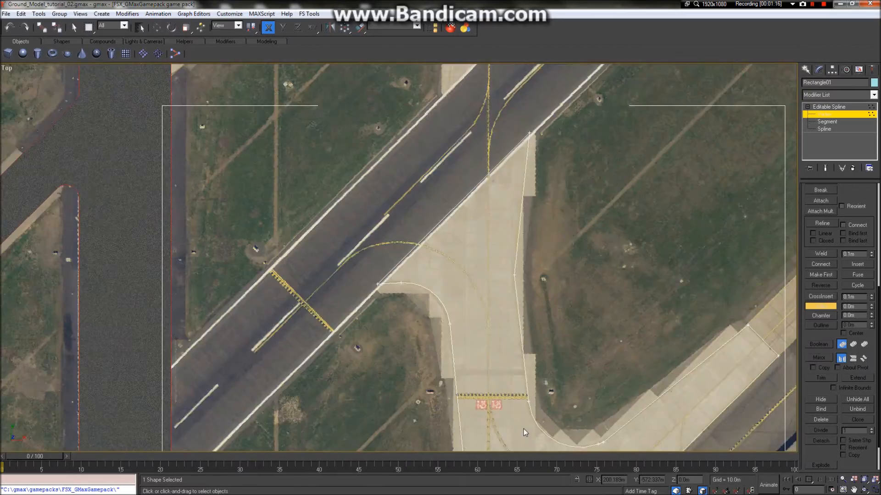
{"action": "scroll", "coordinate": [461, 301], "scroll_direction": "up", "scroll_amount": 2}
{"action": "scroll", "coordinate": [380, 268], "scroll_direction": "down", "scroll_amount": 5}
{"action": "scroll", "coordinate": [389, 218], "scroll_direction": "down", "scroll_amount": 5}
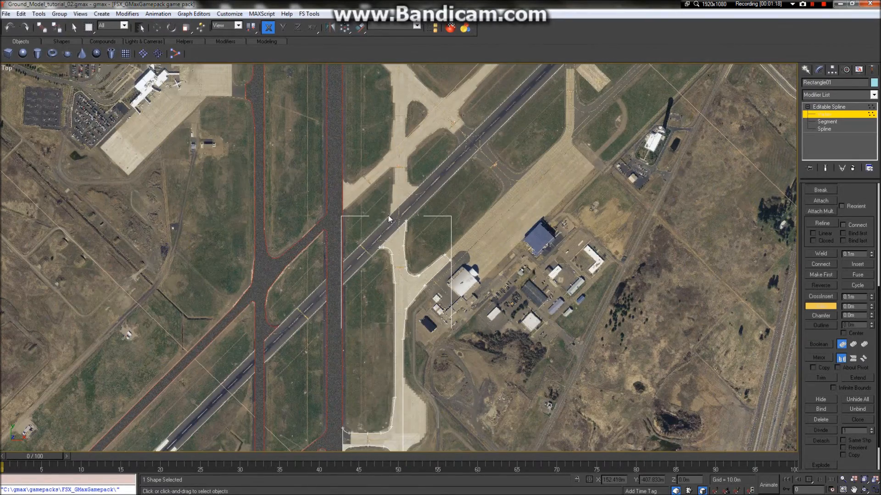
{"action": "scroll", "coordinate": [415, 294], "scroll_direction": "up", "scroll_amount": 5}
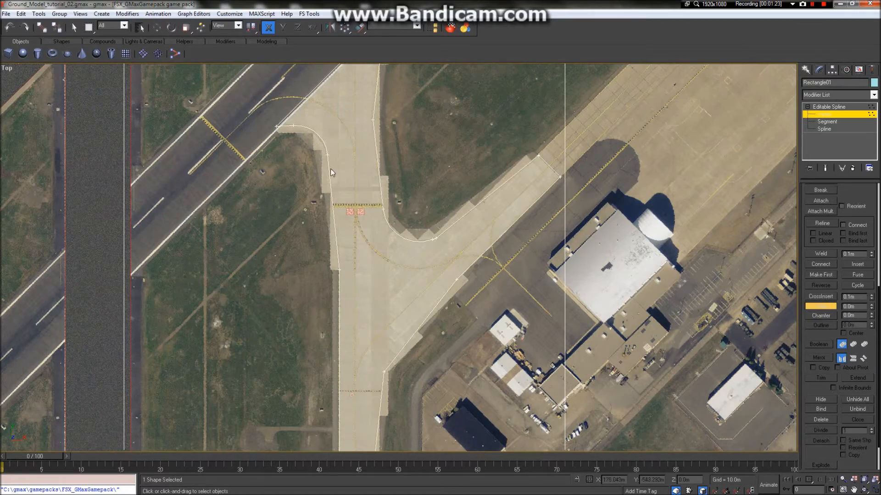
{"action": "scroll", "coordinate": [409, 196], "scroll_direction": "down", "scroll_amount": 5}
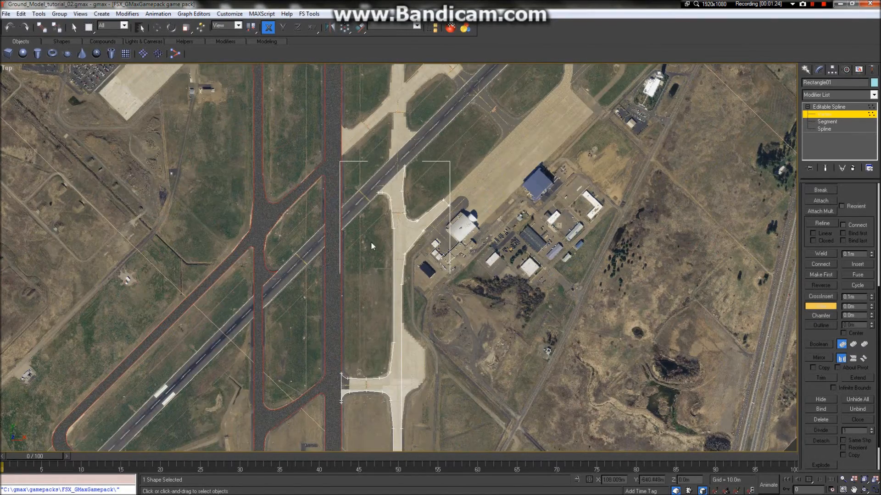
Collapse the eastern taxiway outline to an Editable Spline at object level, leaving vertex editing
{"action": "scroll", "coordinate": [444, 334], "scroll_direction": "down", "scroll_amount": 8}
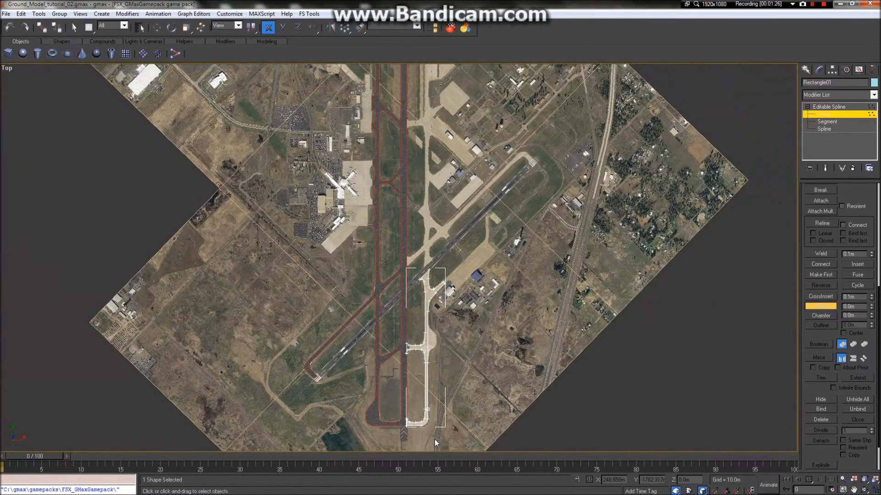
{"action": "scroll", "coordinate": [434, 439], "scroll_direction": "up", "scroll_amount": 8}
{"action": "scroll", "coordinate": [376, 423], "scroll_direction": "up", "scroll_amount": 5}
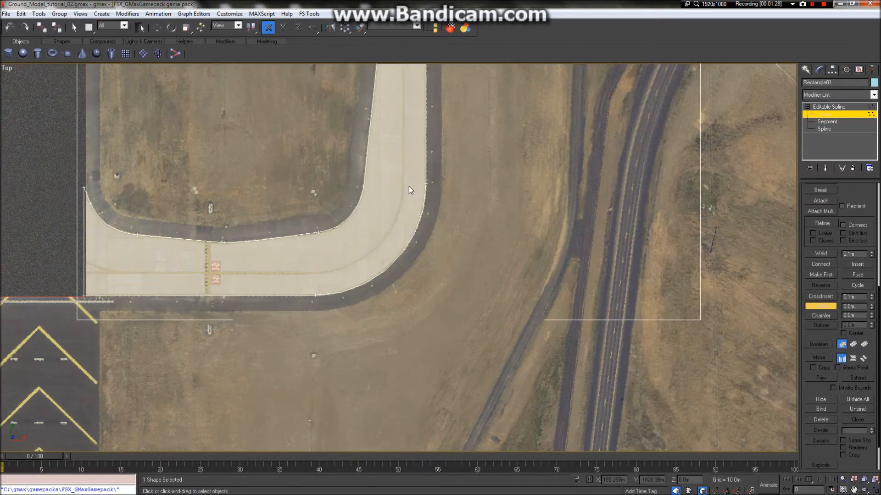
{"action": "scroll", "coordinate": [409, 191], "scroll_direction": "down", "scroll_amount": 10}
{"action": "scroll", "coordinate": [387, 213], "scroll_direction": "up", "scroll_amount": 4}
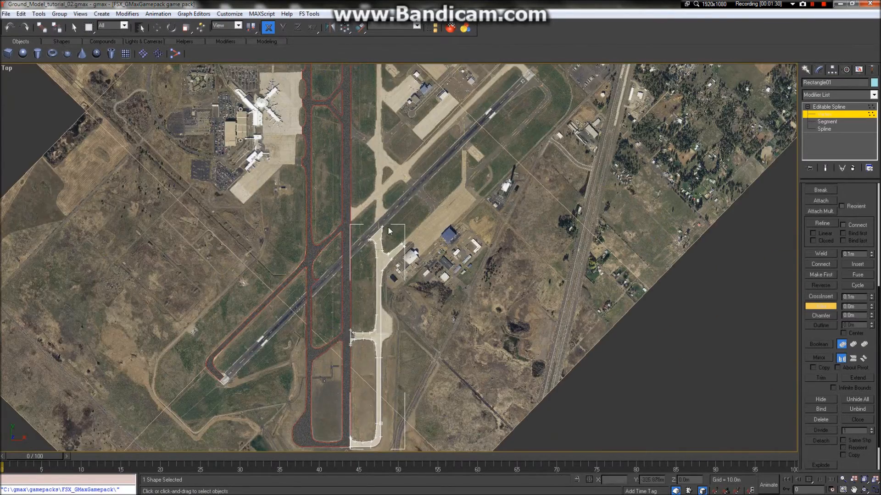
{"action": "scroll", "coordinate": [391, 278], "scroll_direction": "up", "scroll_amount": 6}
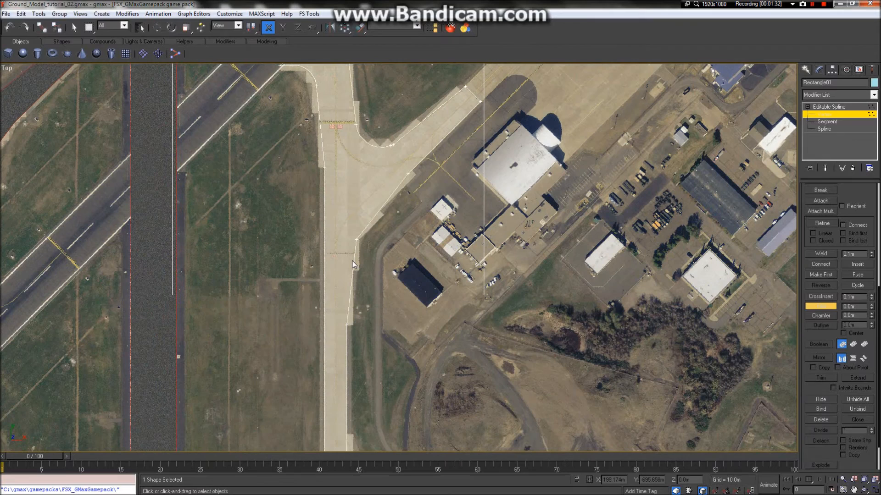
{"action": "key", "text": "w"}
{"action": "right_click", "coordinate": [356, 244]}
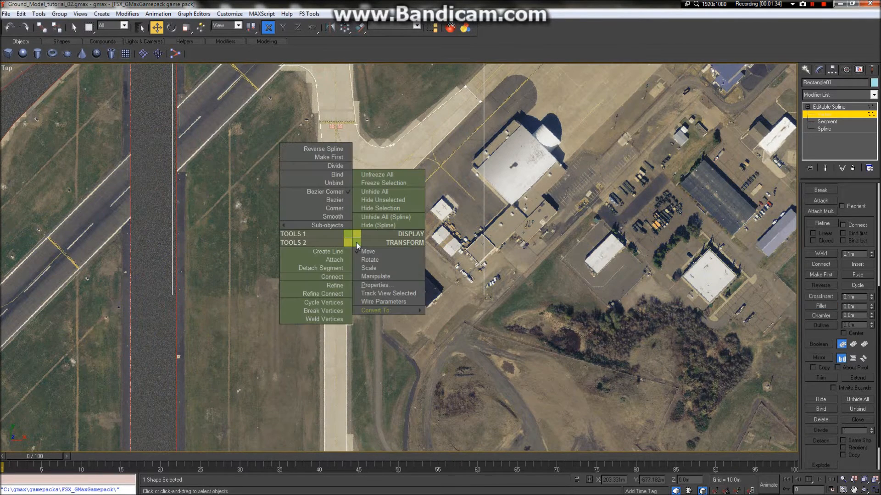
{"action": "left_click", "coordinate": [851, 490]}
{"action": "left_click", "coordinate": [73, 27]}
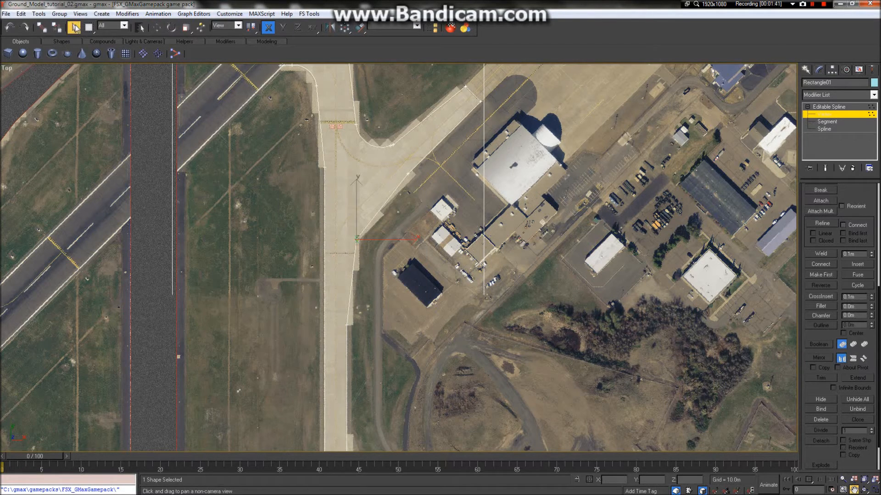
{"action": "right_click", "coordinate": [398, 192]}
{"action": "mouse_move", "coordinate": [436, 258]}
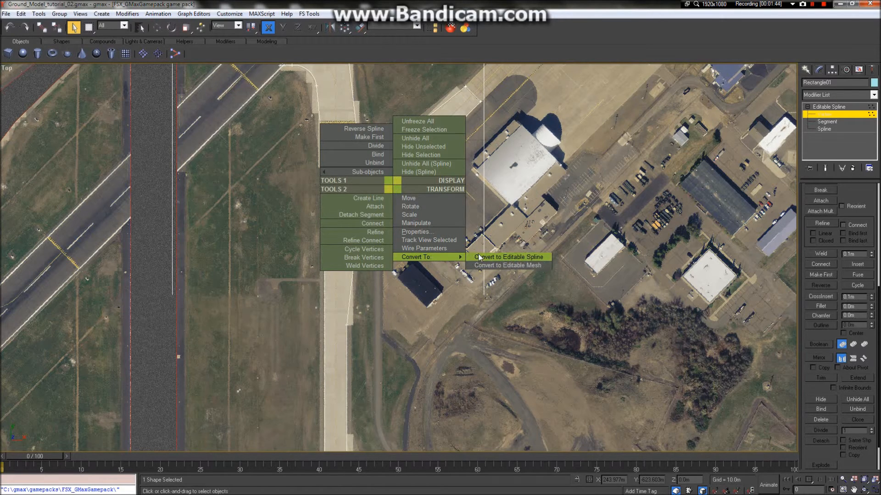
{"action": "left_click", "coordinate": [507, 258]}
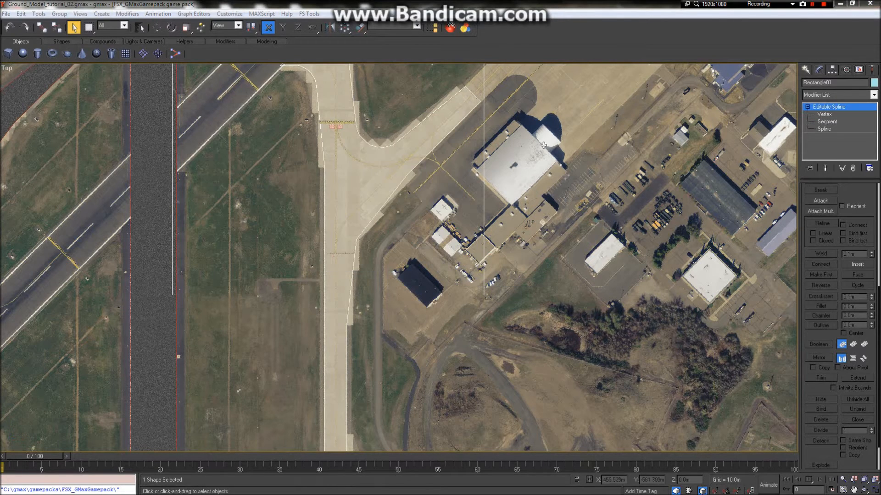
Convert the eastern taxiway outline to an Editable Poly so it forms a filled pavement surface
{"action": "right_click", "coordinate": [391, 197]}
{"action": "mouse_move", "coordinate": [446, 265]}
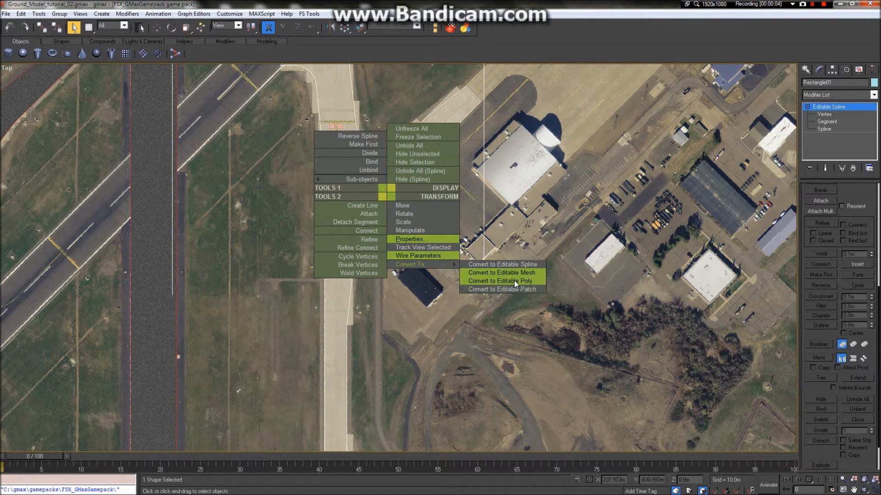
{"action": "left_click", "coordinate": [511, 281]}
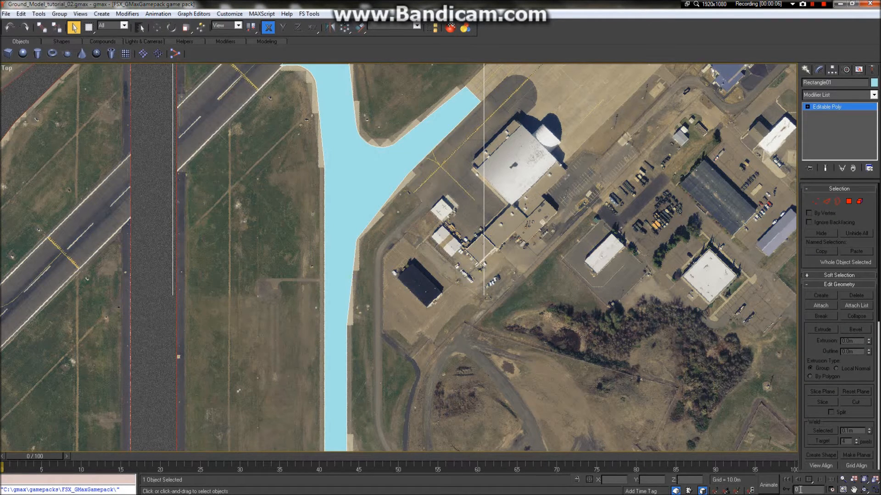
Examine the filled eastern taxiway surface from the crossing runway and apron connector down to its southern end
{"action": "left_click", "coordinate": [853, 490]}
{"action": "left_click_drag", "start_coordinate": [418, 181], "coordinate": [582, 297]}
{"action": "scroll", "coordinate": [619, 232], "scroll_direction": "up", "scroll_amount": 5}
{"action": "scroll", "coordinate": [566, 199], "scroll_direction": "down", "scroll_amount": 2}
{"action": "left_click_drag", "start_coordinate": [564, 207], "coordinate": [757, 177]}
{"action": "scroll", "coordinate": [643, 197], "scroll_direction": "down", "scroll_amount": 1}
{"action": "left_click_drag", "start_coordinate": [653, 171], "coordinate": [488, 145]}
{"action": "scroll", "coordinate": [682, 302], "scroll_direction": "down", "scroll_amount": 6}
{"action": "left_click_drag", "start_coordinate": [460, 390], "coordinate": [579, 282]}
{"action": "scroll", "coordinate": [579, 281], "scroll_direction": "down", "scroll_amount": 2}
{"action": "scroll", "coordinate": [549, 268], "scroll_direction": "down", "scroll_amount": 1}
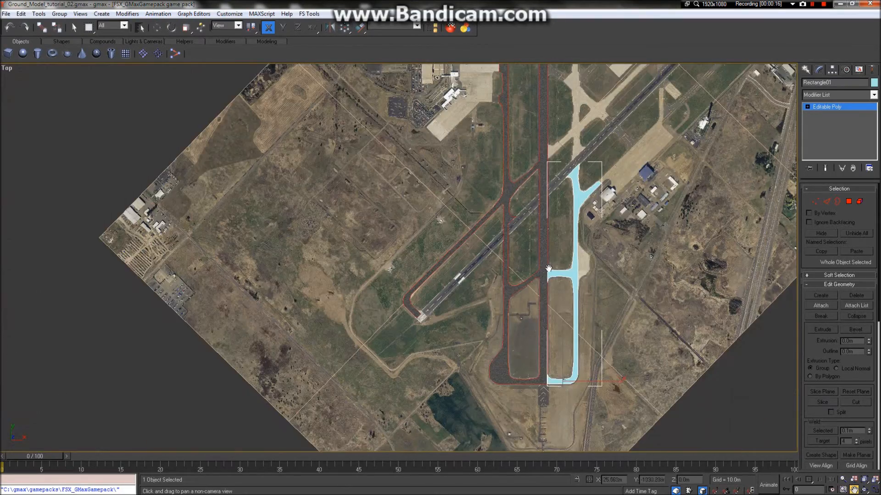
Examine the existing textured taxiways beside the terminal and around the crossing runway, comparing them with the new surface
{"action": "scroll", "coordinate": [509, 72], "scroll_direction": "up", "scroll_amount": 3}
{"action": "scroll", "coordinate": [520, 75], "scroll_direction": "up", "scroll_amount": 3}
{"action": "left_click_drag", "start_coordinate": [527, 228], "coordinate": [524, 276]}
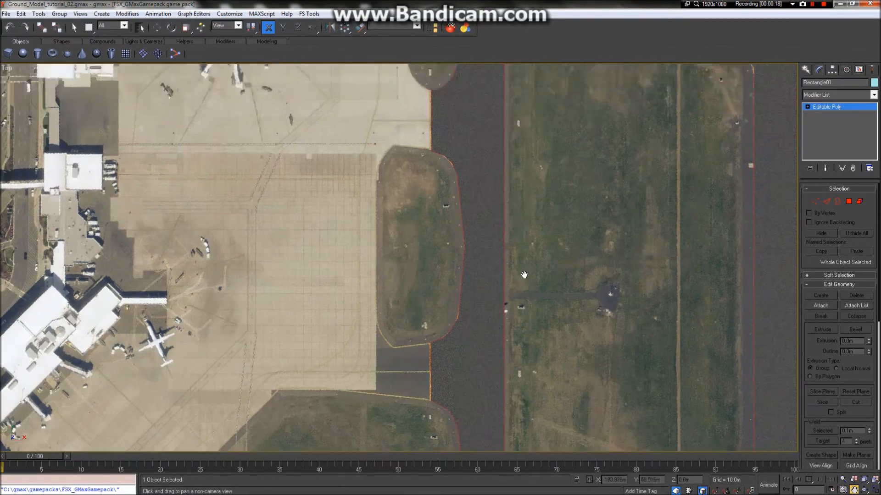
{"action": "scroll", "coordinate": [525, 275], "scroll_direction": "down", "scroll_amount": 5}
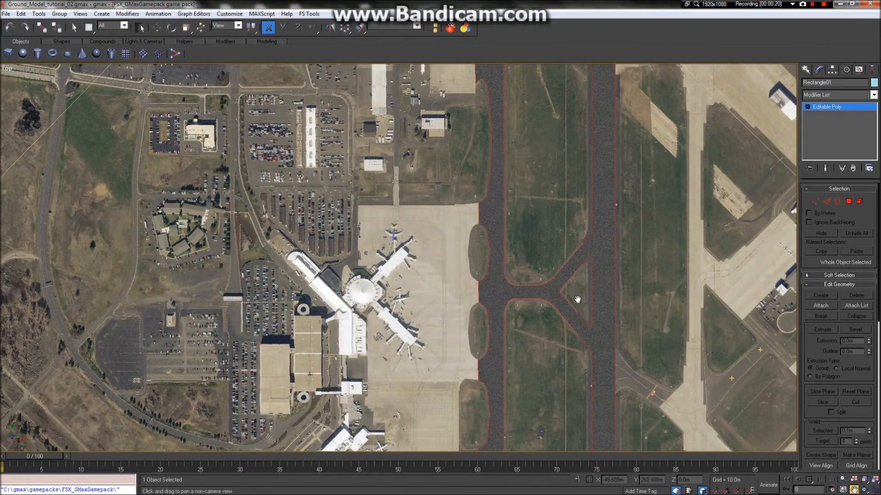
{"action": "scroll", "coordinate": [578, 299], "scroll_direction": "up", "scroll_amount": 5}
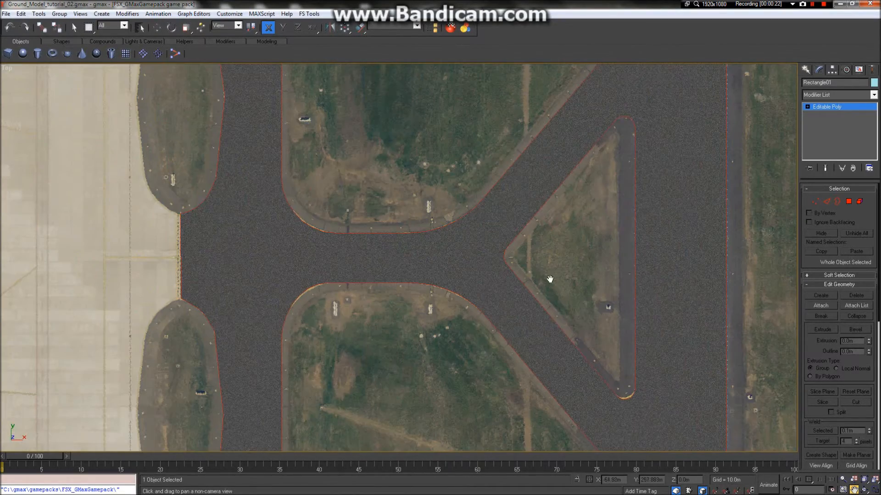
{"action": "scroll", "coordinate": [550, 279], "scroll_direction": "down", "scroll_amount": 3}
{"action": "left_click", "coordinate": [74, 27]}
{"action": "left_click", "coordinate": [507, 216]}
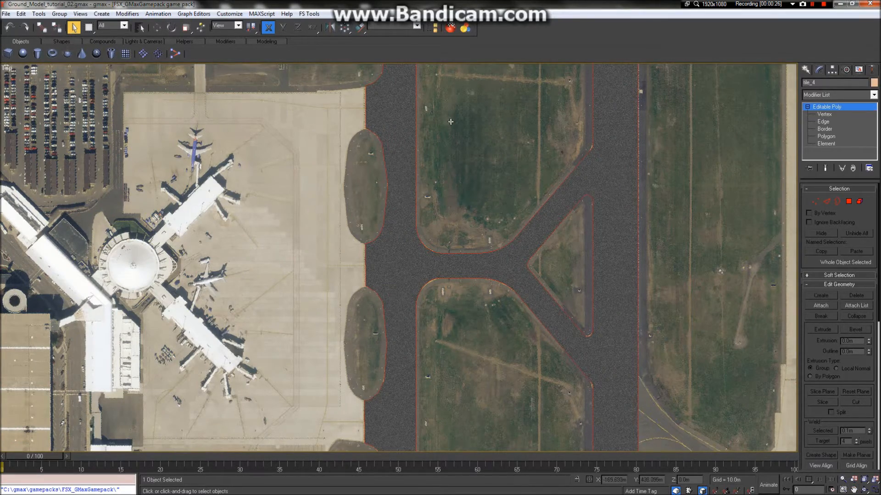
{"action": "scroll", "coordinate": [458, 130], "scroll_direction": "down", "scroll_amount": 10}
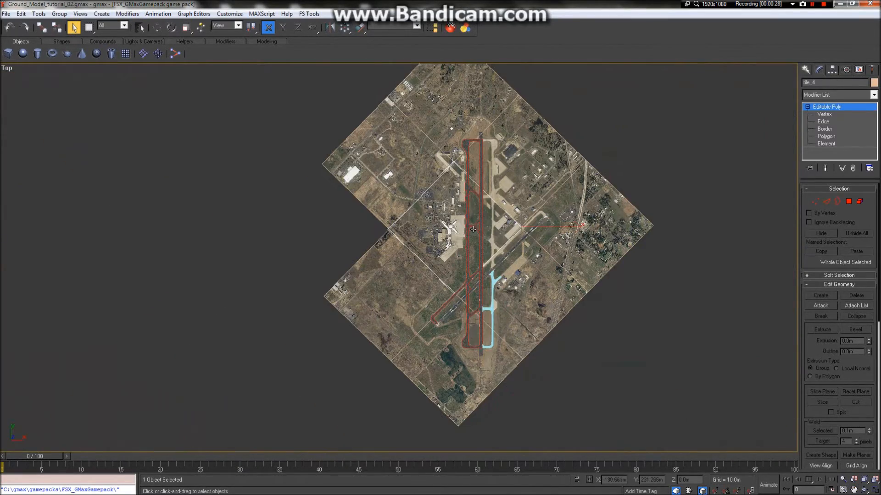
{"action": "scroll", "coordinate": [550, 202], "scroll_direction": "up", "scroll_amount": 10}
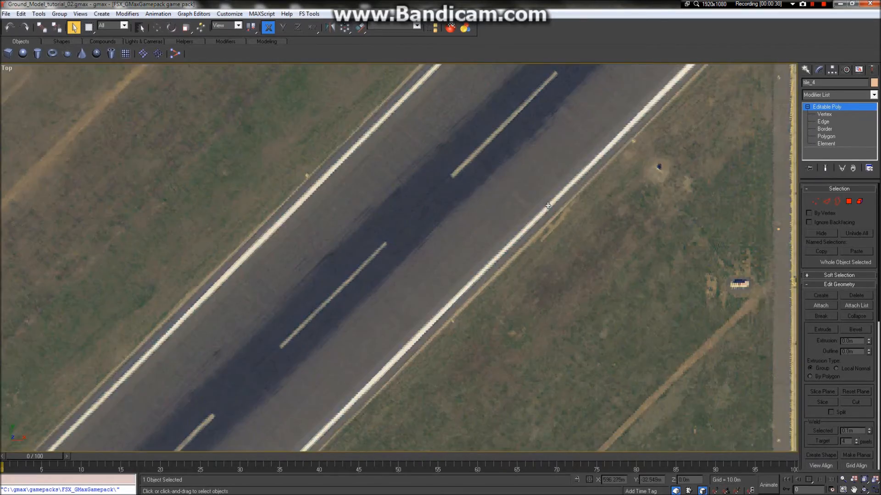
{"action": "scroll", "coordinate": [548, 209], "scroll_direction": "down", "scroll_amount": 6}
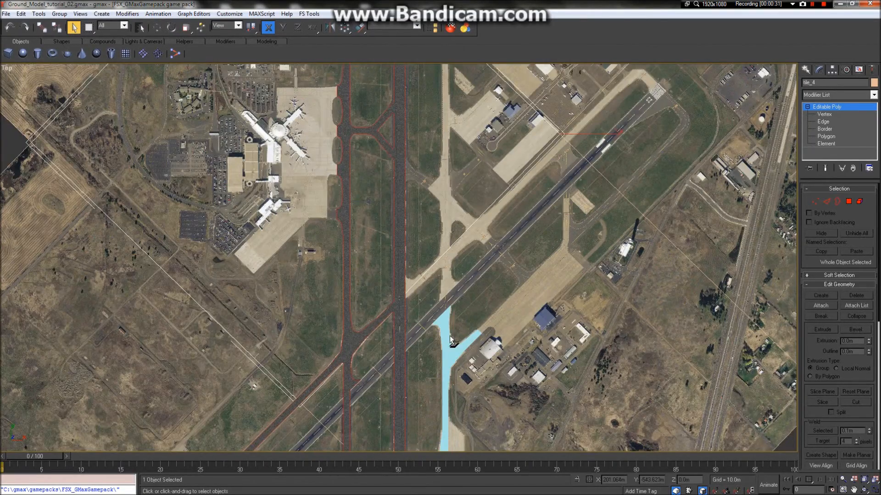
{"action": "scroll", "coordinate": [450, 335], "scroll_direction": "up", "scroll_amount": 8}
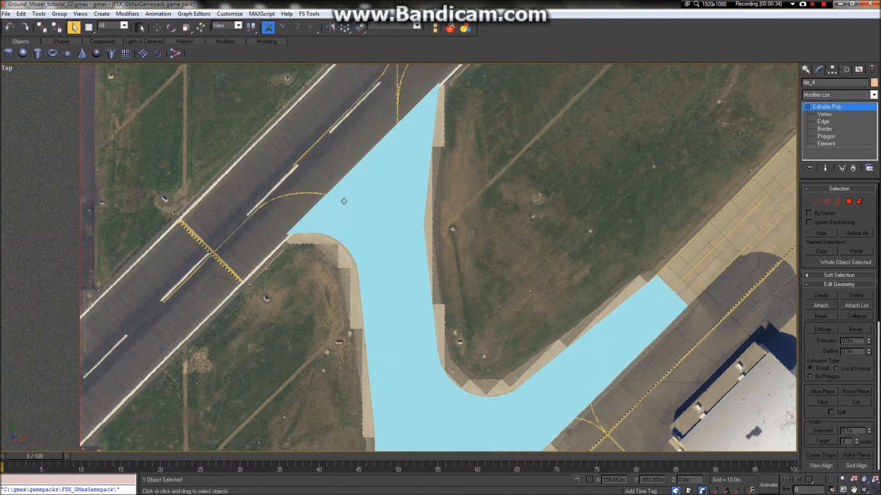
{"action": "scroll", "coordinate": [424, 176], "scroll_direction": "down", "scroll_amount": 7}
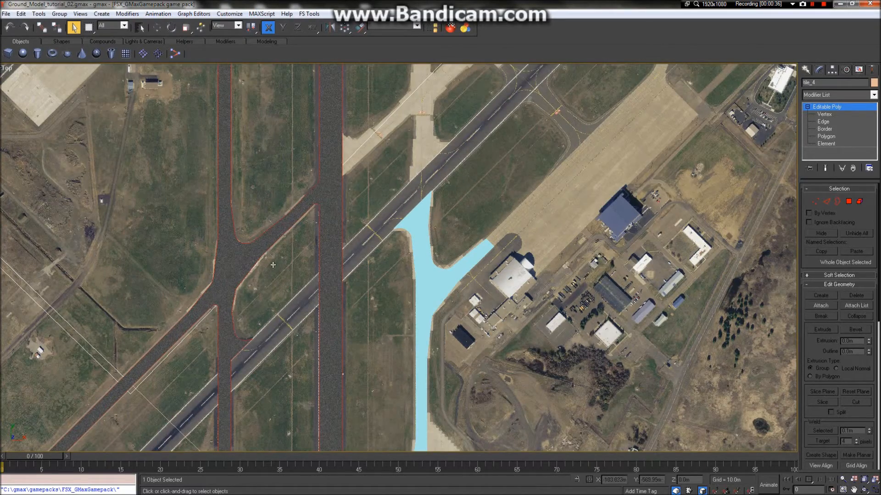
{"action": "scroll", "coordinate": [306, 204], "scroll_direction": "up", "scroll_amount": 8}
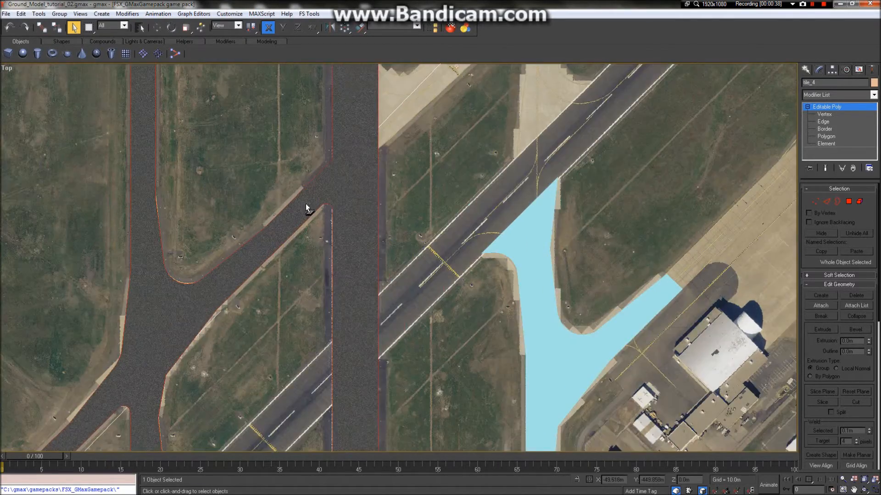
{"action": "left_click", "coordinate": [376, 207]}
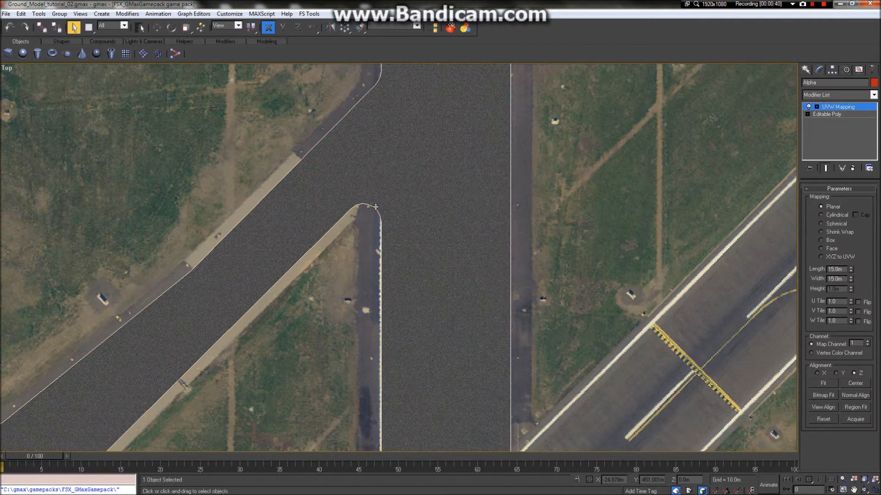
{"action": "left_click", "coordinate": [430, 213]}
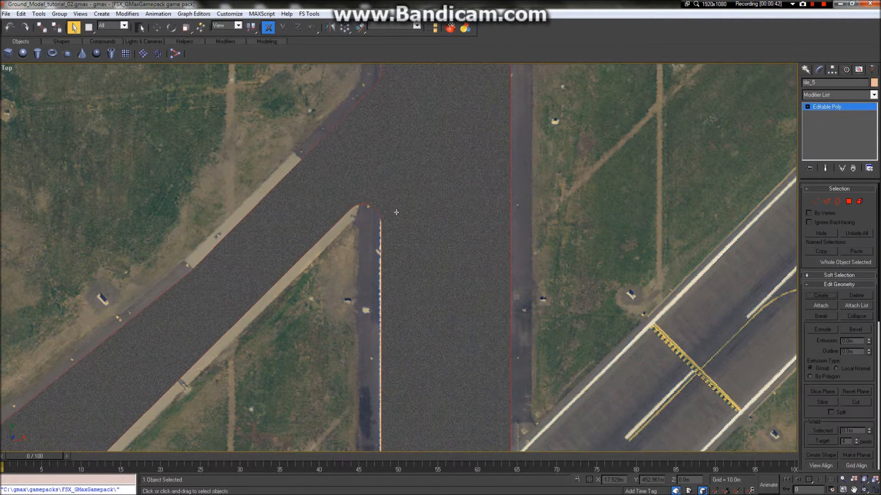
{"action": "scroll", "coordinate": [396, 221], "scroll_direction": "down", "scroll_amount": 3}
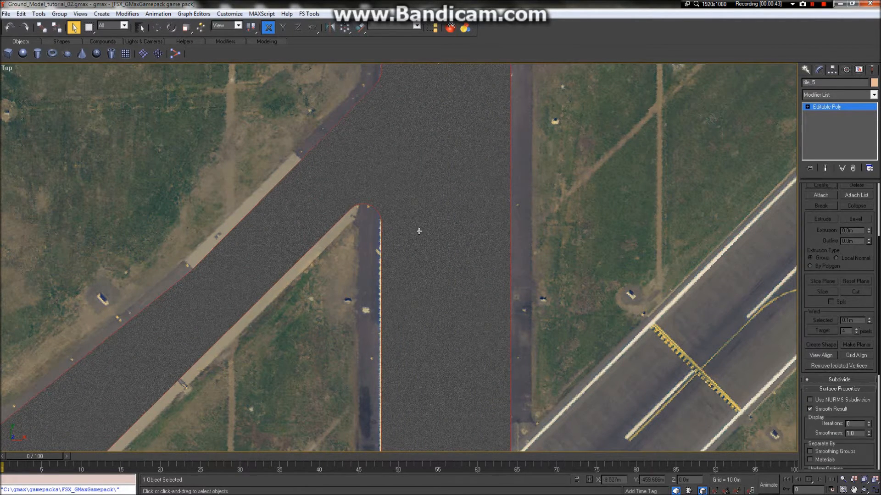
{"action": "scroll", "coordinate": [418, 231], "scroll_direction": "up", "scroll_amount": 3}
{"action": "scroll", "coordinate": [541, 240], "scroll_direction": "down", "scroll_amount": 3}
{"action": "scroll", "coordinate": [493, 254], "scroll_direction": "up", "scroll_amount": 3}
{"action": "scroll", "coordinate": [663, 254], "scroll_direction": "down", "scroll_amount": 3}
{"action": "scroll", "coordinate": [712, 262], "scroll_direction": "up", "scroll_amount": 3}
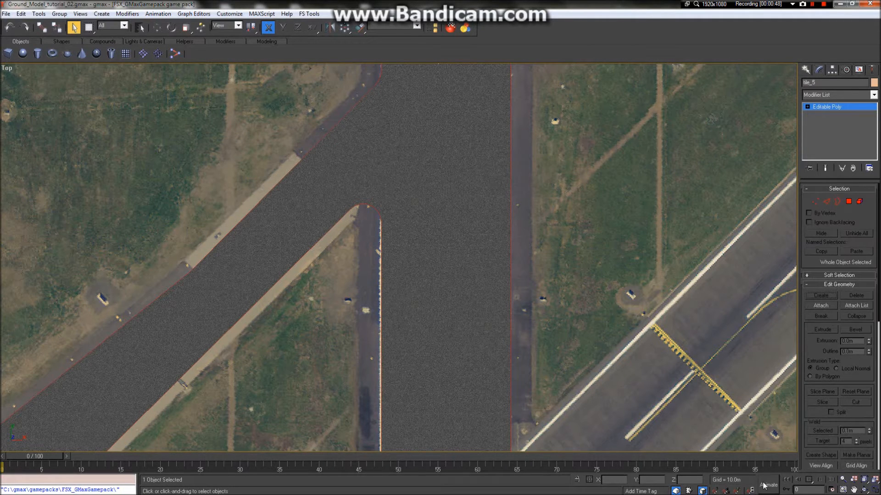
Select the Alpha taxiway surface near the diagonal taxiway junction just north of the crossing runway
{"action": "left_click", "coordinate": [854, 489]}
{"action": "left_click_drag", "start_coordinate": [364, 164], "coordinate": [460, 198]}
{"action": "left_click", "coordinate": [74, 28]}
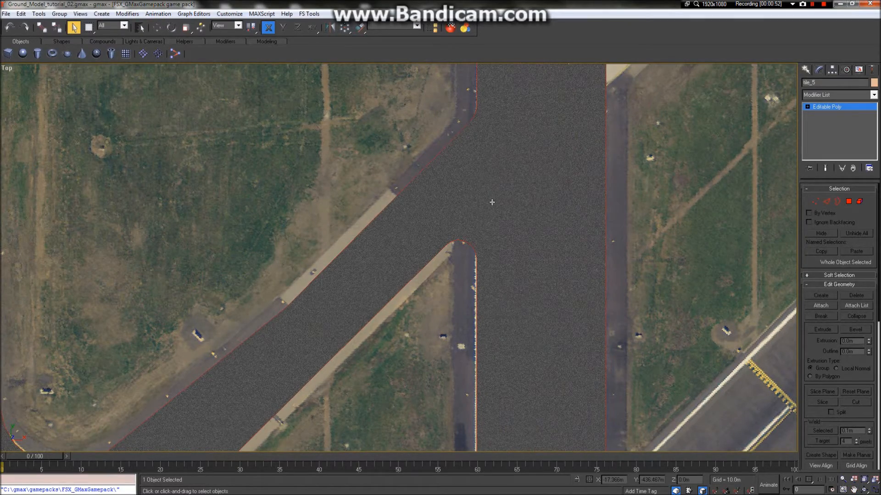
{"action": "left_click", "coordinate": [479, 157]}
{"action": "scroll", "coordinate": [502, 138], "scroll_direction": "down", "scroll_amount": 8}
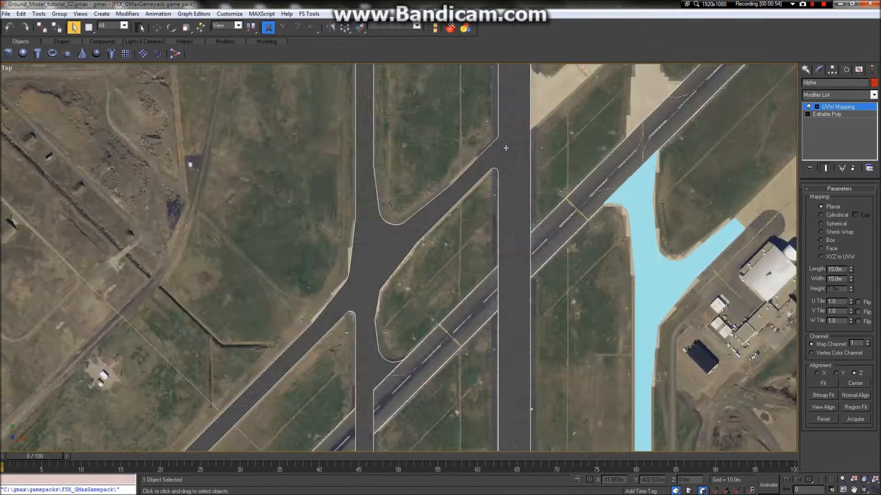
{"action": "scroll", "coordinate": [453, 184], "scroll_direction": "up", "scroll_amount": 6}
{"action": "scroll", "coordinate": [454, 184], "scroll_direction": "up", "scroll_amount": 4}
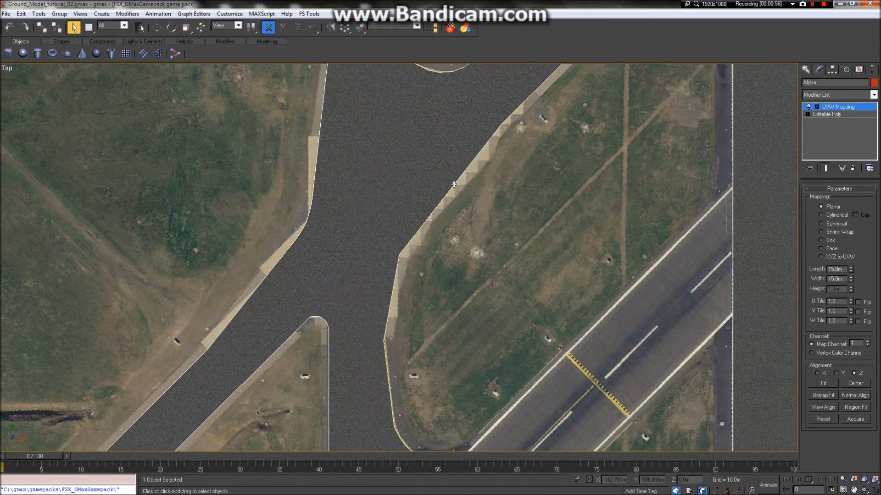
Remove the UVW Mapping modifier from the Alpha taxiway, keeping only its Editable Poly
{"action": "left_click", "coordinate": [812, 114]}
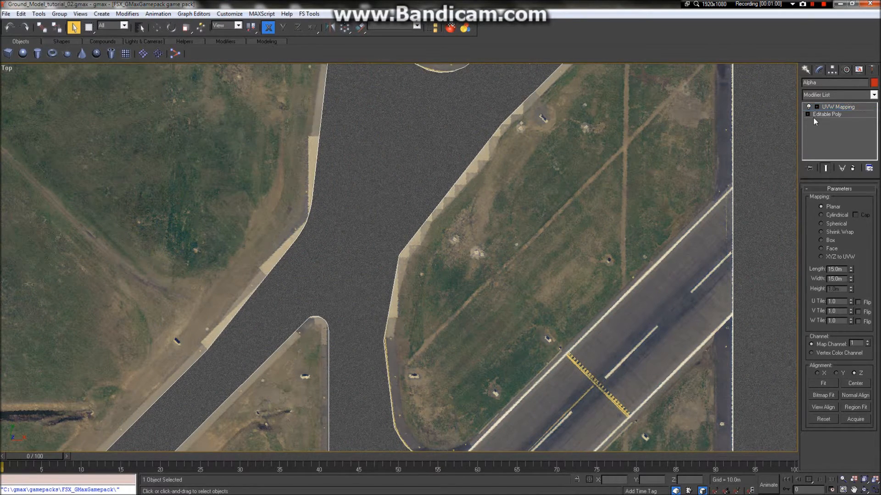
{"action": "left_click", "coordinate": [807, 114]}
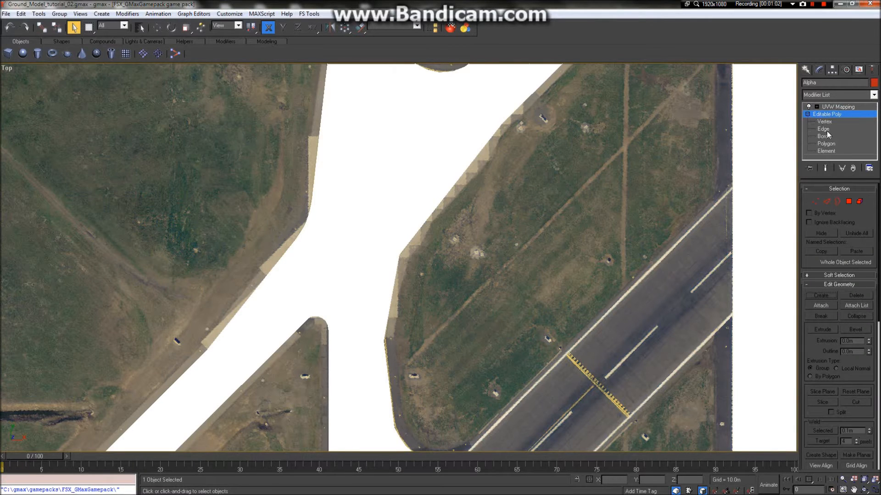
{"action": "left_click", "coordinate": [837, 106]}
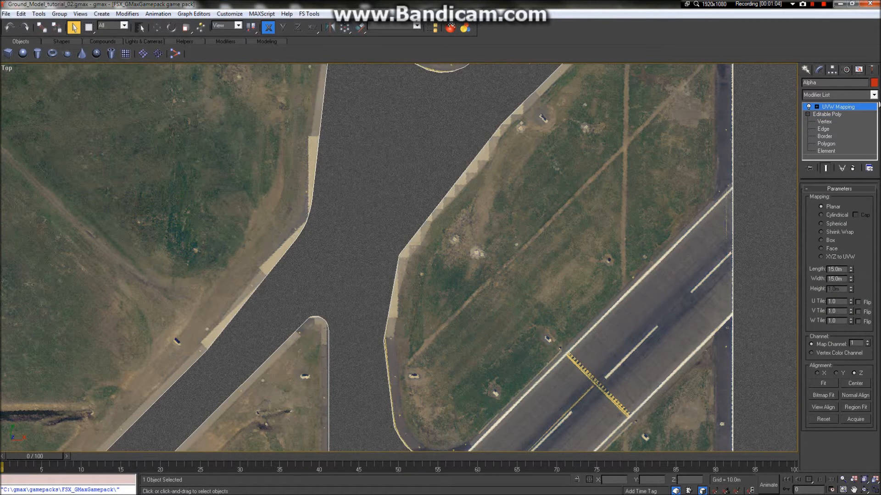
{"action": "right_click", "coordinate": [839, 107]}
{"action": "left_click", "coordinate": [834, 120]}
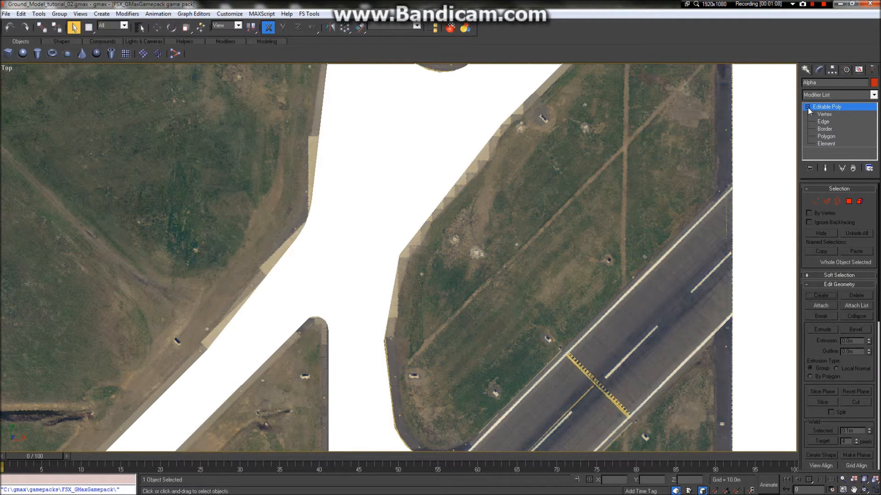
Select the Alpha taxiway's edge along the northwestern side of the grass island north of the crossing runway
{"action": "left_click", "coordinate": [823, 121]}
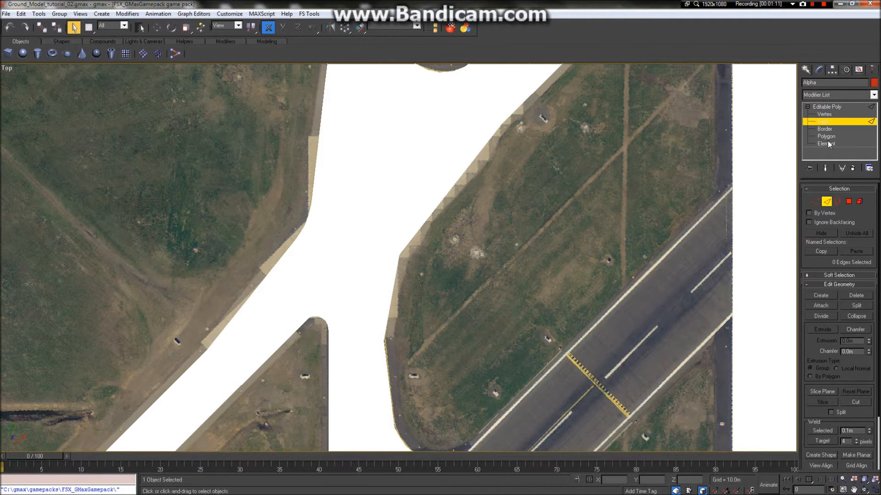
{"action": "left_click", "coordinate": [462, 174]}
{"action": "scroll", "coordinate": [486, 208], "scroll_direction": "down", "scroll_amount": 4}
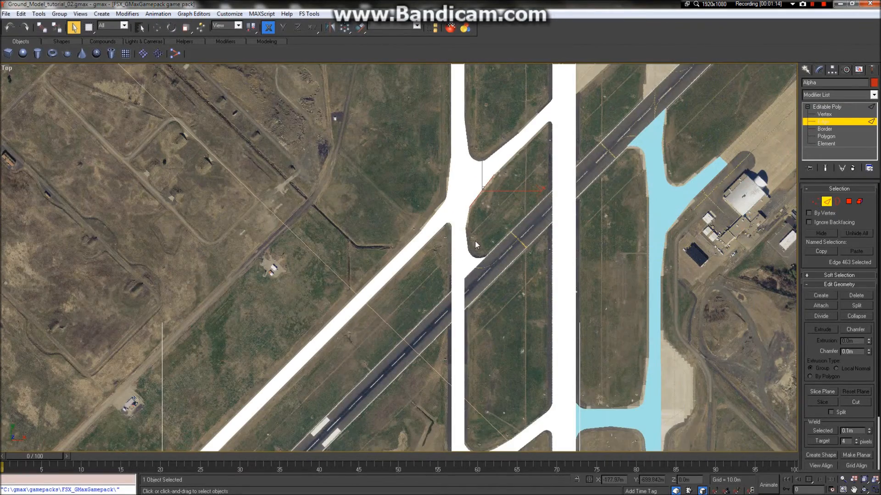
{"action": "scroll", "coordinate": [559, 133], "scroll_direction": "up", "scroll_amount": 3}
{"action": "scroll", "coordinate": [545, 226], "scroll_direction": "down", "scroll_amount": 8}
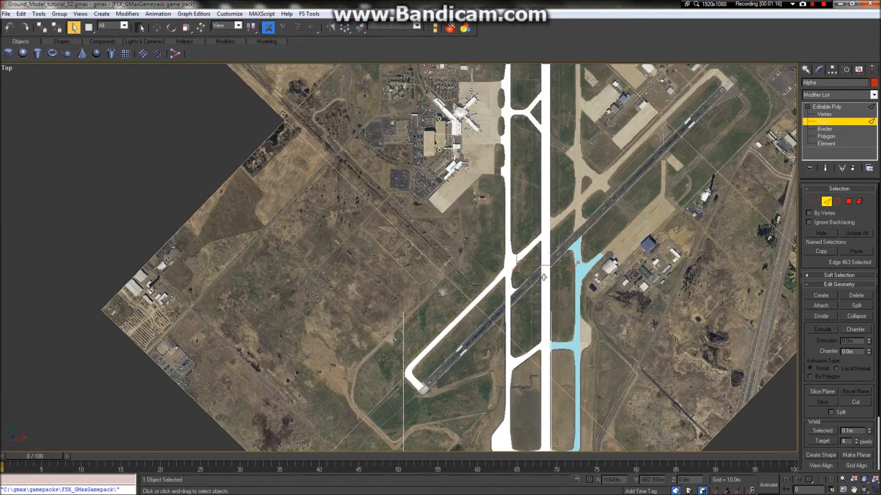
Select all Alpha edges bounding the triangular grass island at the Y-shaped taxiway connector east of the terminal
{"action": "scroll", "coordinate": [545, 226], "scroll_direction": "up", "scroll_amount": 10}
{"action": "scroll", "coordinate": [527, 90], "scroll_direction": "down", "scroll_amount": 2}
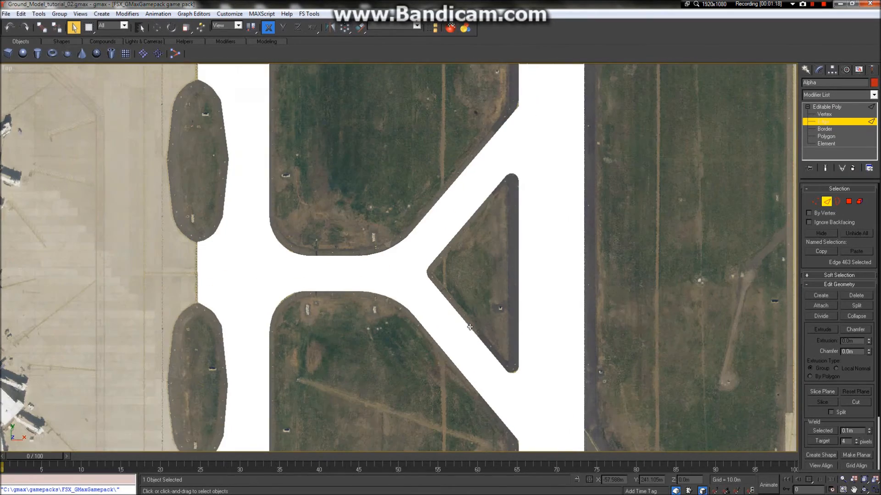
{"action": "left_click_drag", "start_coordinate": [482, 180], "coordinate": [551, 219]}
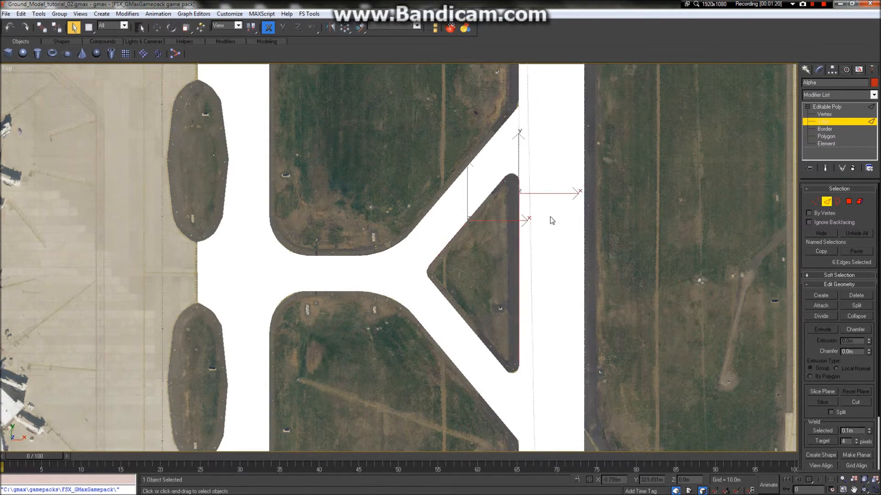
{"action": "left_click_drag", "start_coordinate": [497, 166], "coordinate": [537, 213]}
{"action": "left_click_drag", "start_coordinate": [532, 392], "coordinate": [490, 346], "text": "ctrl"}
{"action": "left_click_drag", "start_coordinate": [457, 290], "coordinate": [408, 259], "text": "ctrl"}
{"action": "scroll", "coordinate": [409, 260], "scroll_direction": "up", "scroll_amount": 3}
{"action": "scroll", "coordinate": [543, 354], "scroll_direction": "down", "scroll_amount": 5}
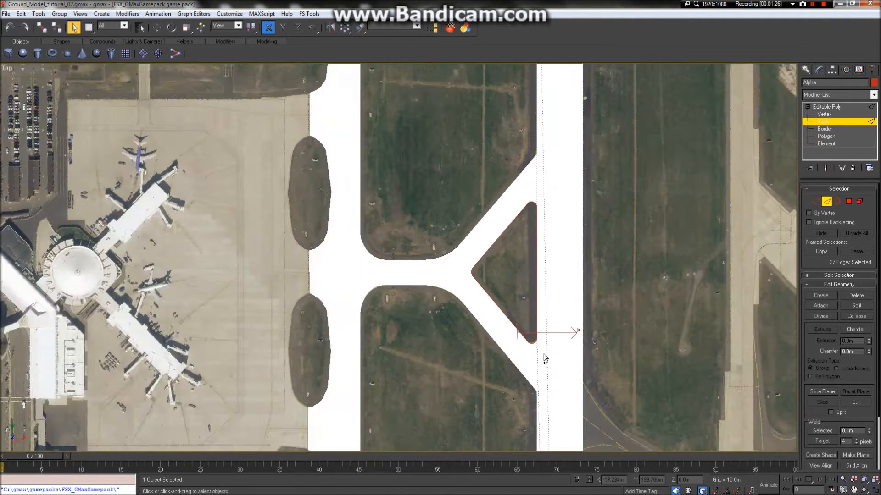
{"action": "scroll", "coordinate": [544, 354], "scroll_direction": "up", "scroll_amount": 6}
{"action": "scroll", "coordinate": [543, 349], "scroll_direction": "down", "scroll_amount": 5}
{"action": "scroll", "coordinate": [439, 254], "scroll_direction": "up", "scroll_amount": 2}
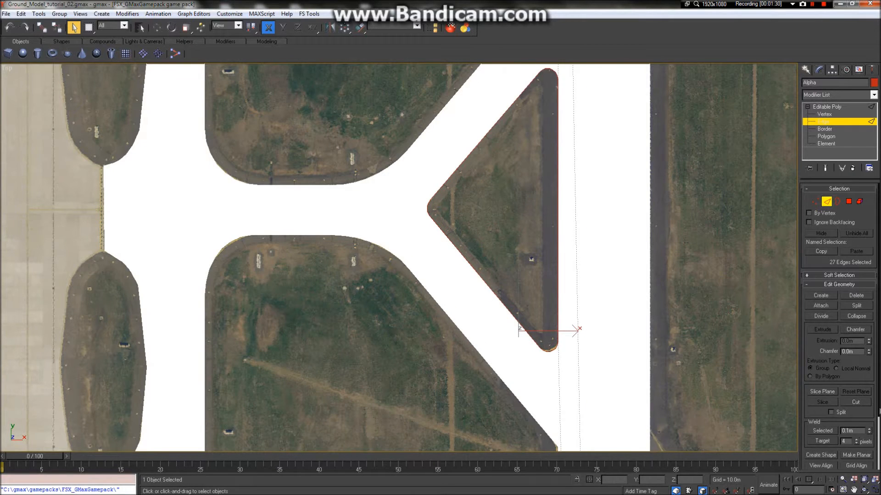
Create a linear shape named Edge_01 from the selected island edges and clear the edge selection
{"action": "scroll", "coordinate": [836, 427], "scroll_direction": "down", "scroll_amount": 5}
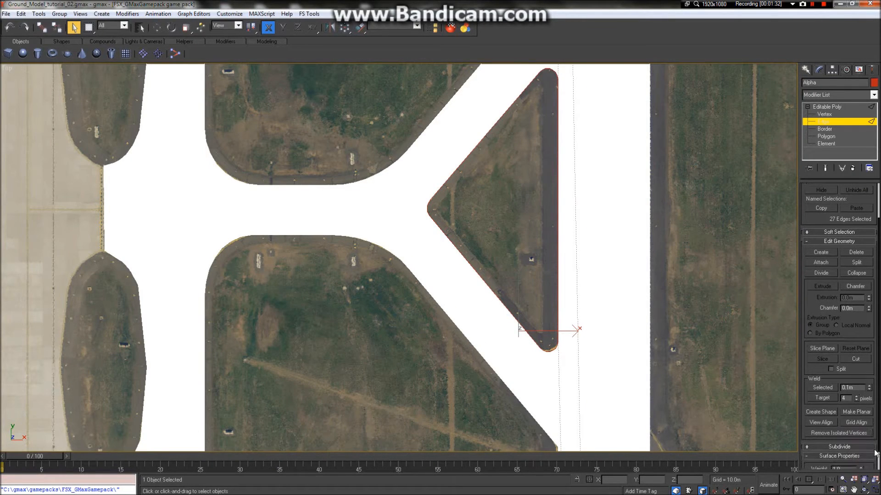
{"action": "left_click", "coordinate": [820, 412]}
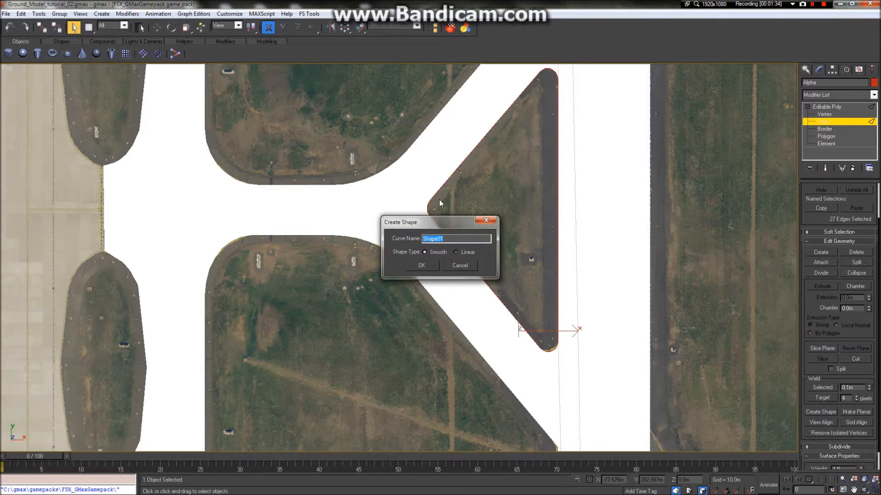
{"action": "left_click", "coordinate": [467, 253]}
{"action": "left_click_drag", "start_coordinate": [449, 240], "coordinate": [324, 244]}
{"action": "type", "text": "Edge_01"}
{"action": "left_click", "coordinate": [434, 265]}
{"action": "left_click", "coordinate": [502, 186]}
Draw a rectangle about 68 m long on the grass south of the taxiway connector and set its width to 8 m
{"action": "scroll", "coordinate": [503, 186], "scroll_direction": "down", "scroll_amount": 5}
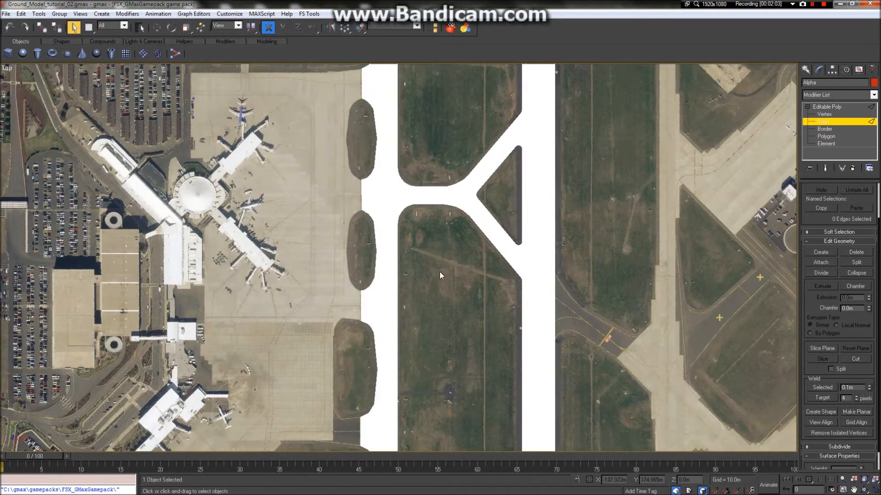
{"action": "scroll", "coordinate": [440, 272], "scroll_direction": "up", "scroll_amount": 8}
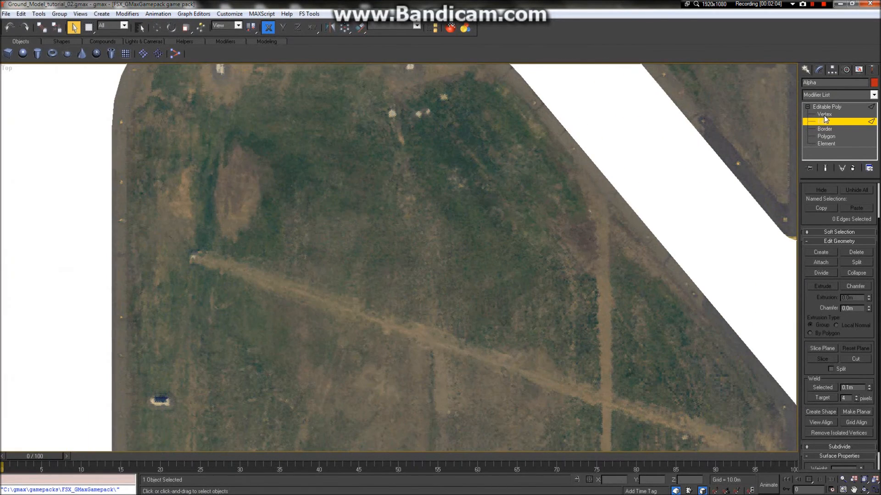
{"action": "left_click", "coordinate": [805, 71]}
{"action": "left_click", "coordinate": [855, 136]}
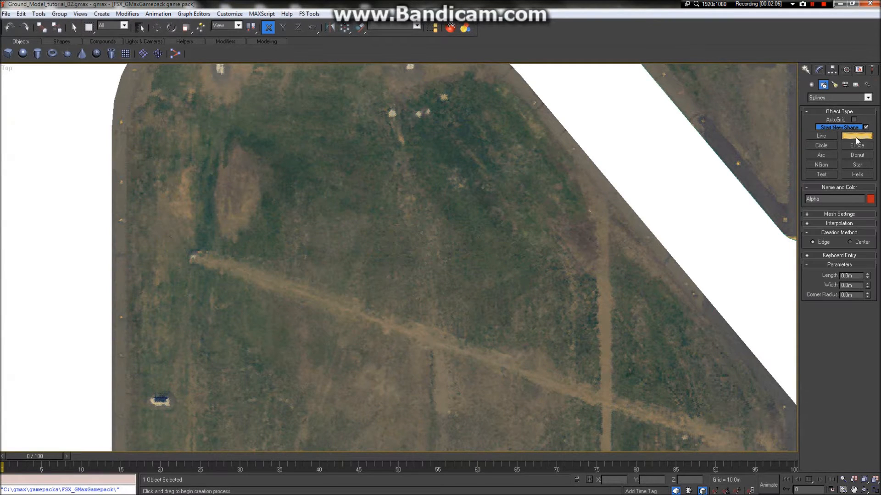
{"action": "left_click_drag", "start_coordinate": [303, 147], "coordinate": [375, 421]}
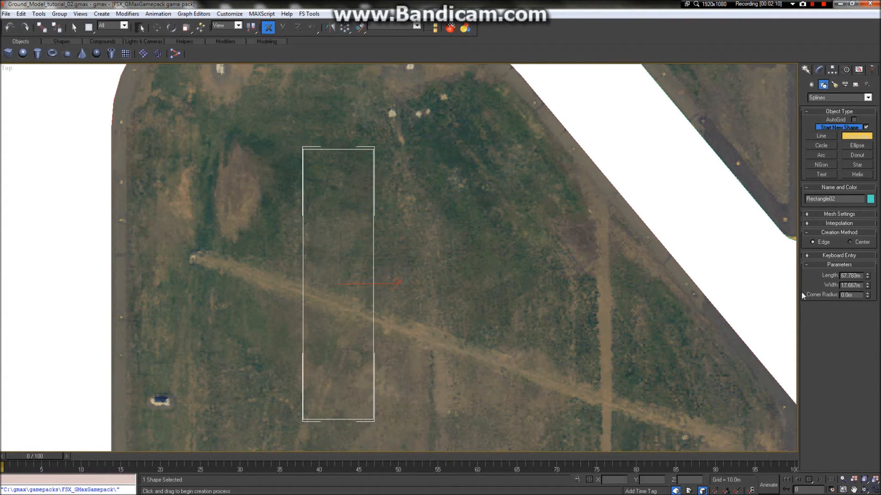
{"action": "double_click", "coordinate": [852, 284]}
{"action": "type", "text": "8"}
{"action": "key", "text": "Return"}
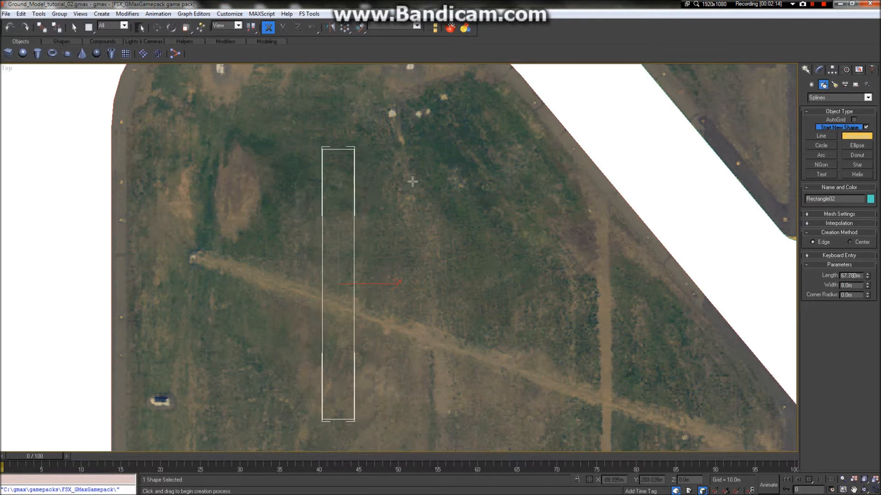
Convert the rectangle to an Editable Spline and delete its two long sides and its southern short side
{"action": "right_click", "coordinate": [352, 187]}
{"action": "right_click", "coordinate": [352, 187]}
{"action": "mouse_move", "coordinate": [378, 259]}
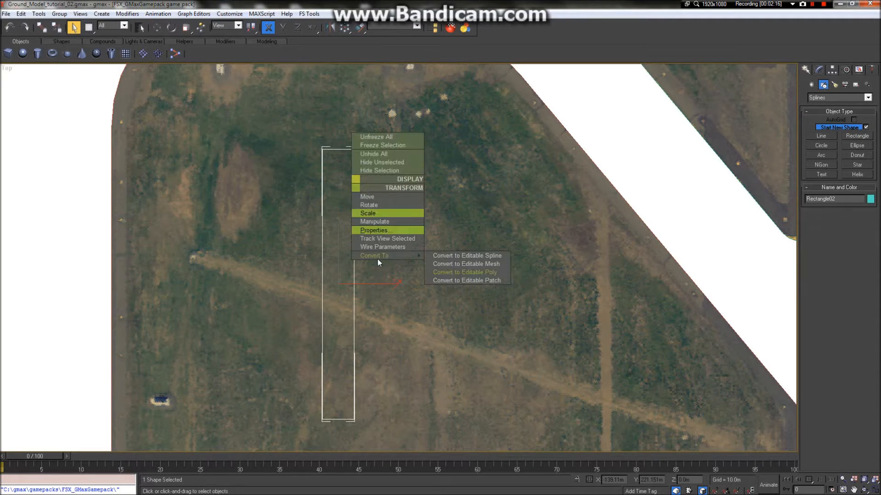
{"action": "left_click", "coordinate": [458, 258]}
{"action": "left_click", "coordinate": [807, 106]}
{"action": "left_click", "coordinate": [824, 121]}
{"action": "left_click_drag", "start_coordinate": [376, 430], "coordinate": [250, 263]}
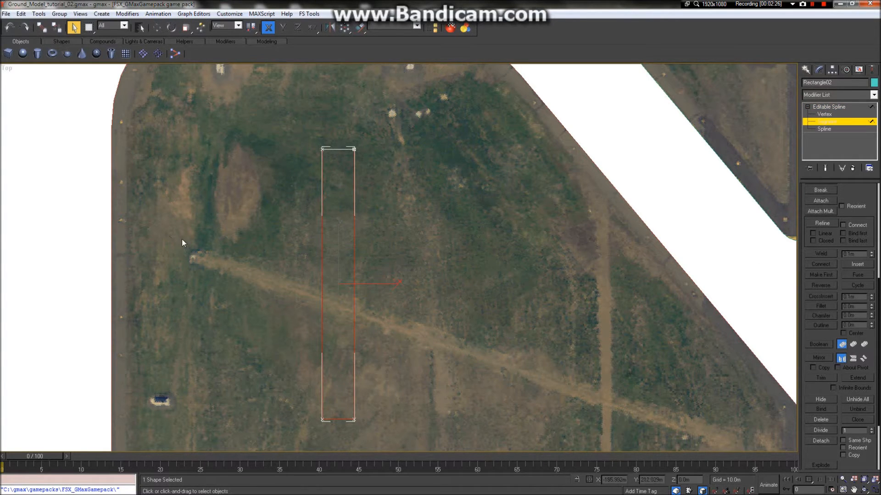
{"action": "key", "text": "Delete"}
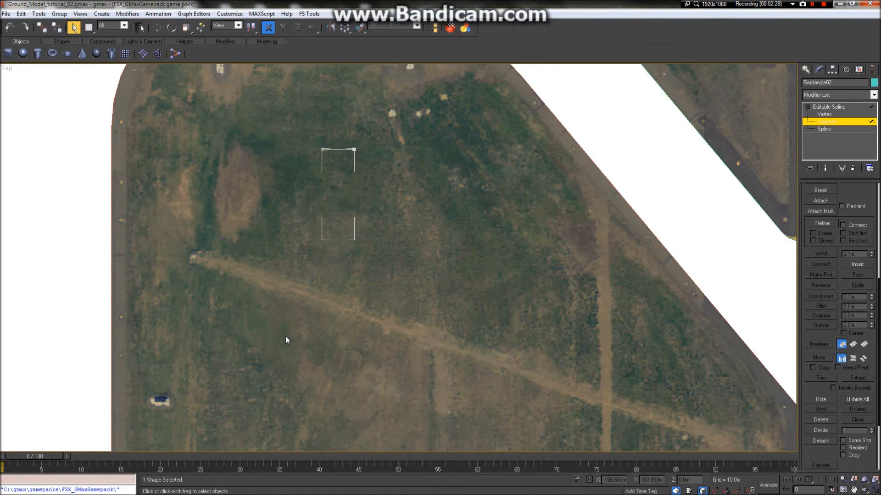
Select the remaining short segment of the former rectangle and rename the shape Edge_Temp_02
{"action": "scroll", "coordinate": [335, 125], "scroll_direction": "up", "scroll_amount": 4}
{"action": "scroll", "coordinate": [381, 239], "scroll_direction": "down", "scroll_amount": 3}
{"action": "scroll", "coordinate": [401, 232], "scroll_direction": "down", "scroll_amount": 2}
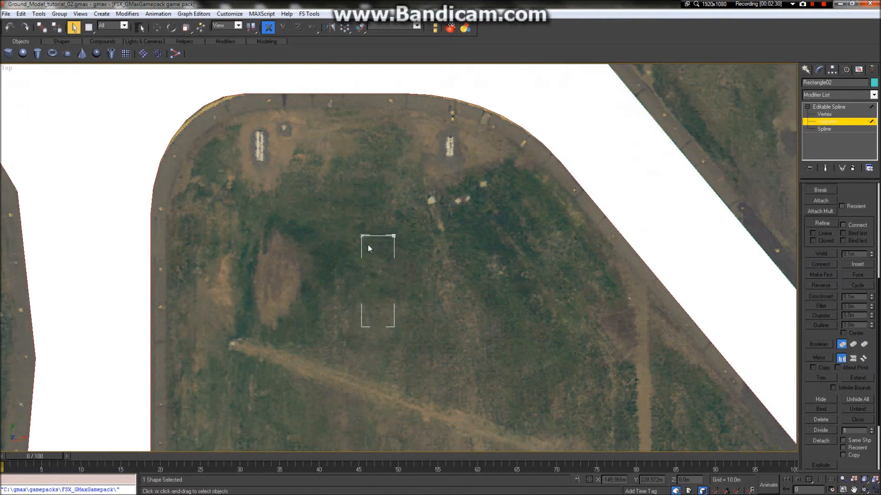
{"action": "left_click", "coordinate": [379, 238]}
{"action": "scroll", "coordinate": [380, 237], "scroll_direction": "up", "scroll_amount": 3}
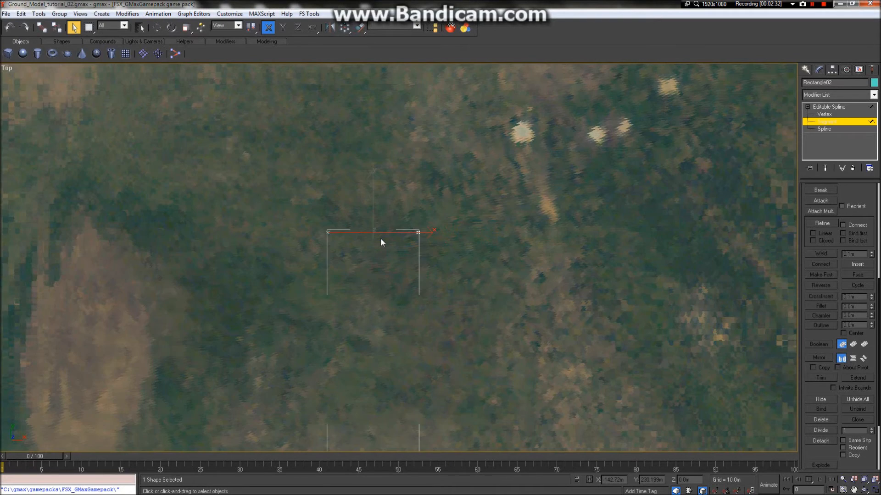
{"action": "scroll", "coordinate": [380, 237], "scroll_direction": "down", "scroll_amount": 5}
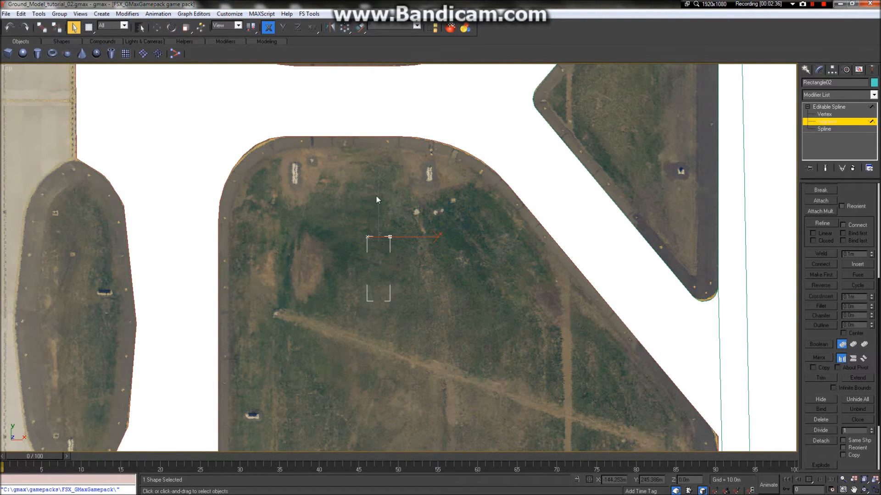
{"action": "left_click", "coordinate": [821, 83]}
{"action": "type", "text": "Edge_Temp_02"}
{"action": "left_click", "coordinate": [539, 164]}
Leave sub-object editing of Edge_Temp_02 and select the Edge_01 outline along the triangular grass island
{"action": "scroll", "coordinate": [766, 177], "scroll_direction": "down", "scroll_amount": 2}
{"action": "scroll", "coordinate": [662, 136], "scroll_direction": "up", "scroll_amount": 5}
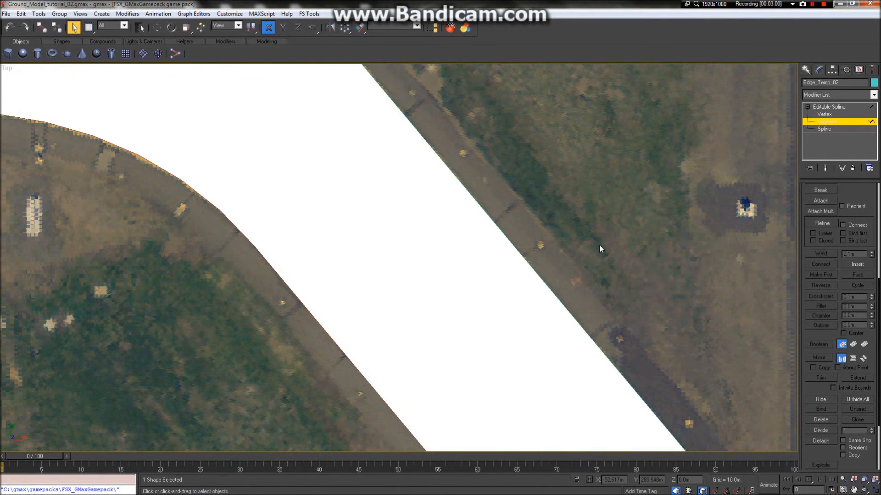
{"action": "left_click", "coordinate": [824, 114]}
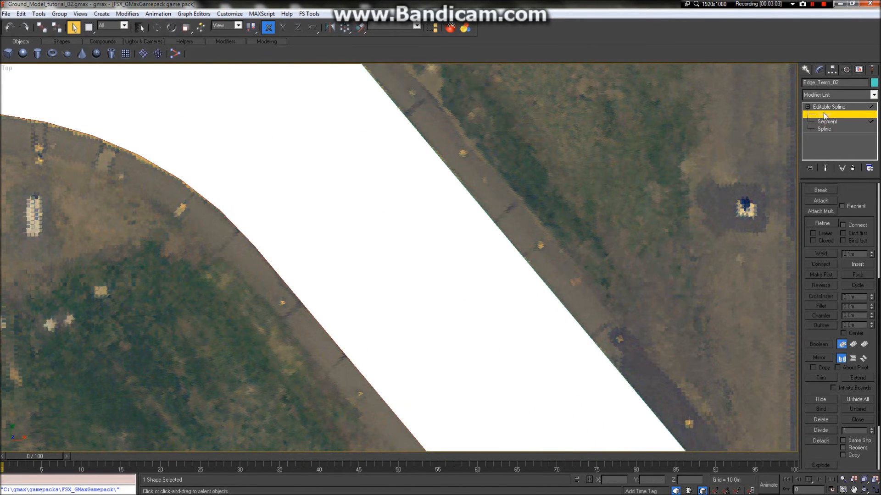
{"action": "left_click", "coordinate": [808, 108]}
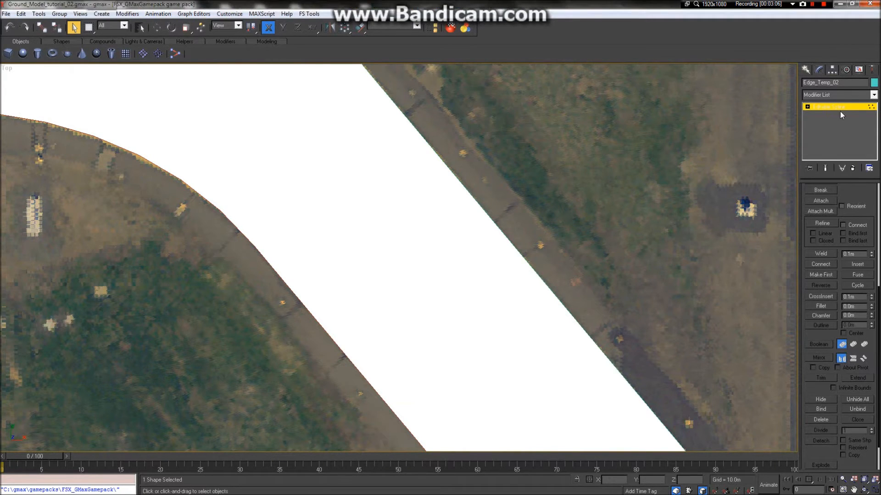
{"action": "left_click", "coordinate": [836, 95]}
{"action": "left_click", "coordinate": [833, 42]}
{"action": "left_click", "coordinate": [850, 109]}
{"action": "left_click", "coordinate": [548, 291]}
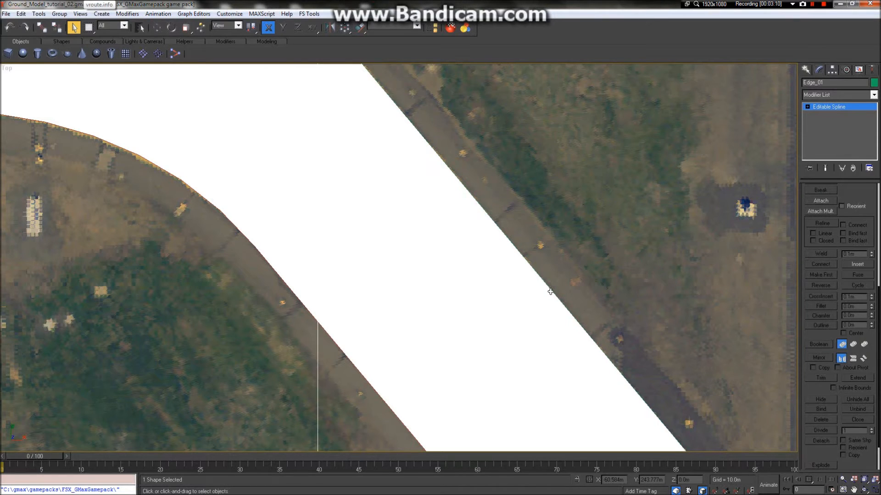
Start a Loft compound object with the Edge_01 outline selected
{"action": "scroll", "coordinate": [551, 292], "scroll_direction": "down", "scroll_amount": 8}
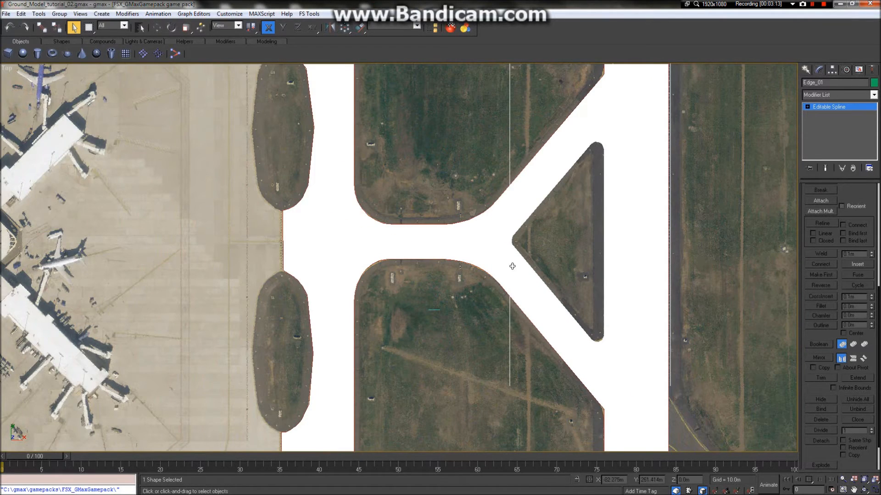
{"action": "scroll", "coordinate": [601, 282], "scroll_direction": "up", "scroll_amount": 4}
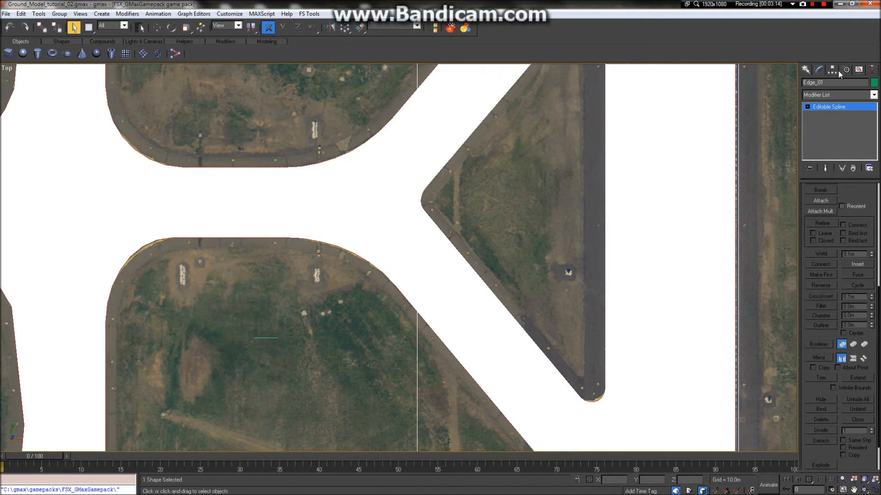
{"action": "left_click", "coordinate": [806, 69]}
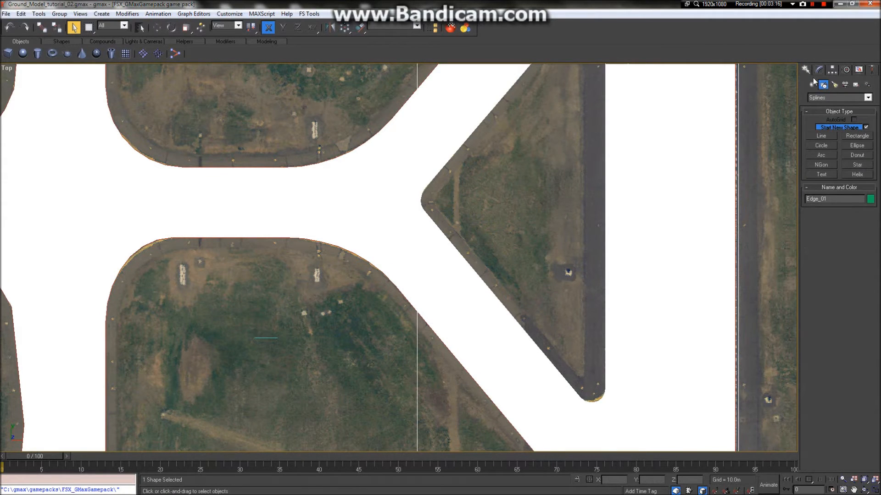
{"action": "left_click", "coordinate": [812, 84]}
{"action": "left_click", "coordinate": [830, 97]}
{"action": "left_click", "coordinate": [833, 112]}
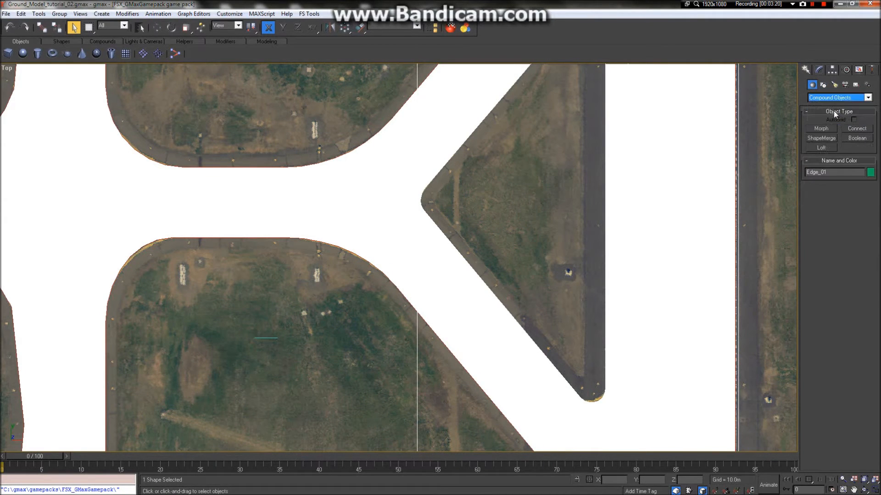
{"action": "left_click", "coordinate": [825, 149]}
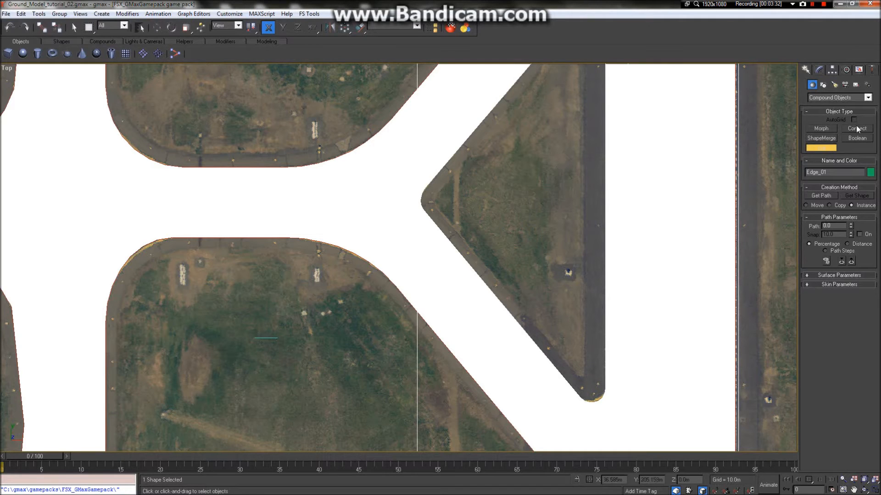
Switch to the ShapeMerge compound operation on Edge_01, then deselect everything in the scene
{"action": "left_click", "coordinate": [832, 139]}
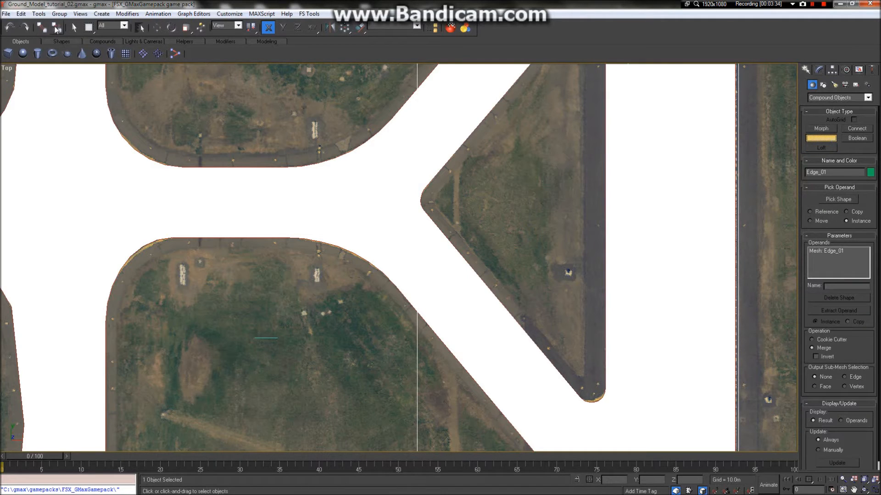
{"action": "left_click", "coordinate": [26, 17]}
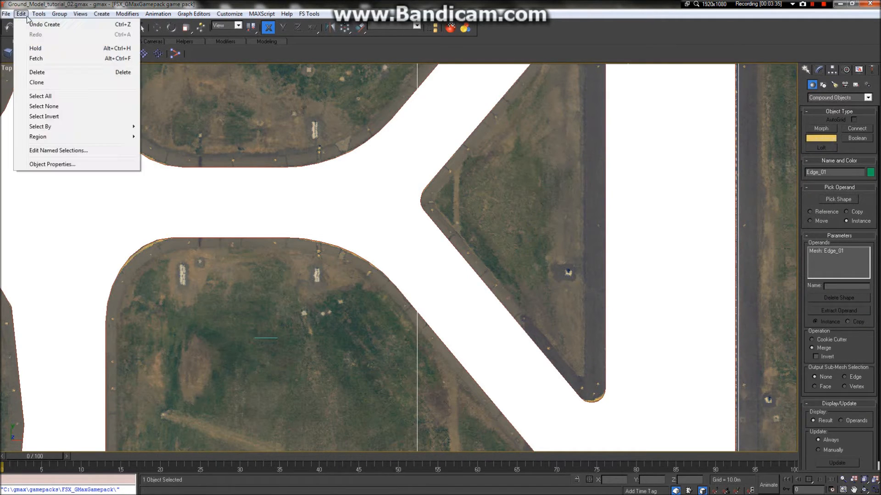
{"action": "left_click", "coordinate": [51, 106]}
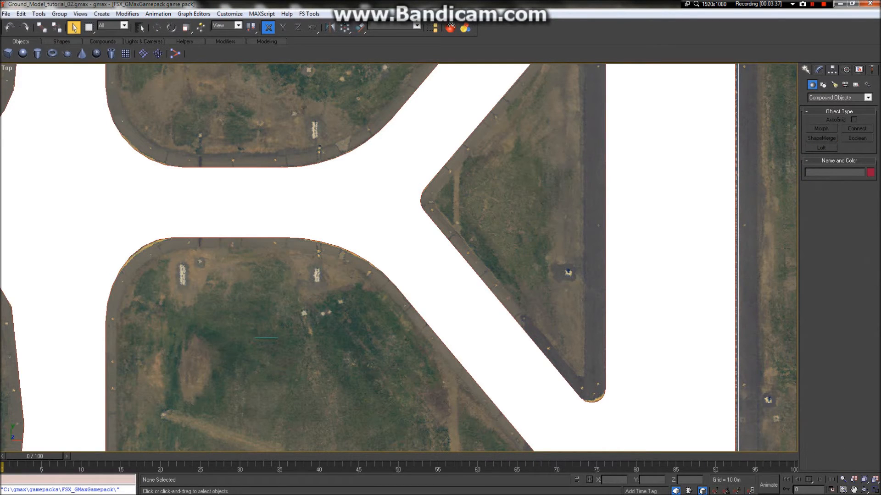
{"action": "left_click", "coordinate": [442, 232]}
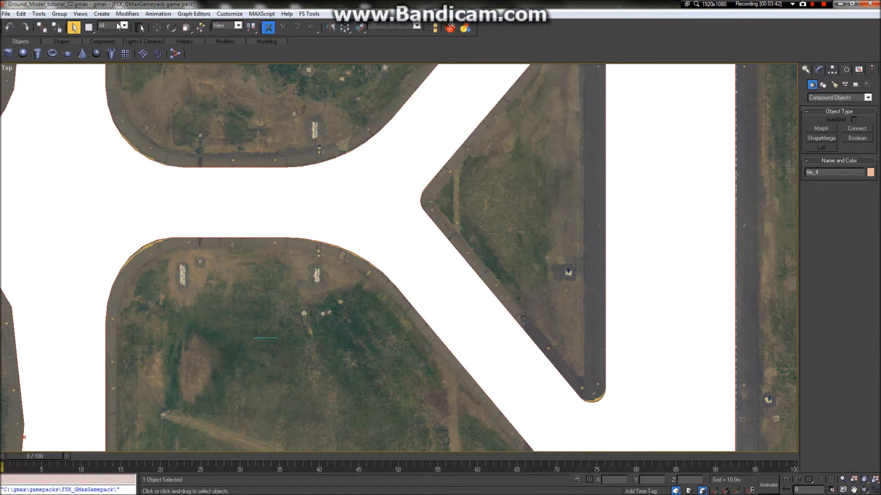
{"action": "left_click", "coordinate": [139, 29]}
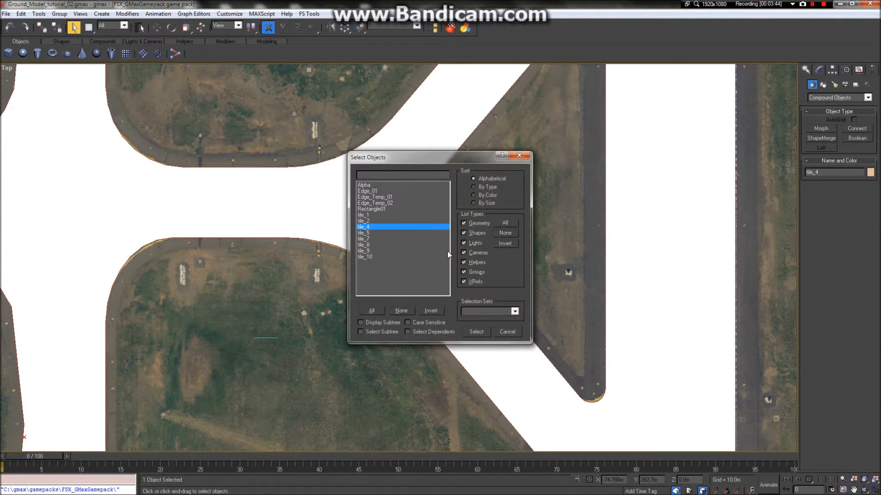
{"action": "left_click", "coordinate": [412, 220]}
{"action": "left_click", "coordinate": [392, 196]}
{"action": "left_click", "coordinate": [389, 191]}
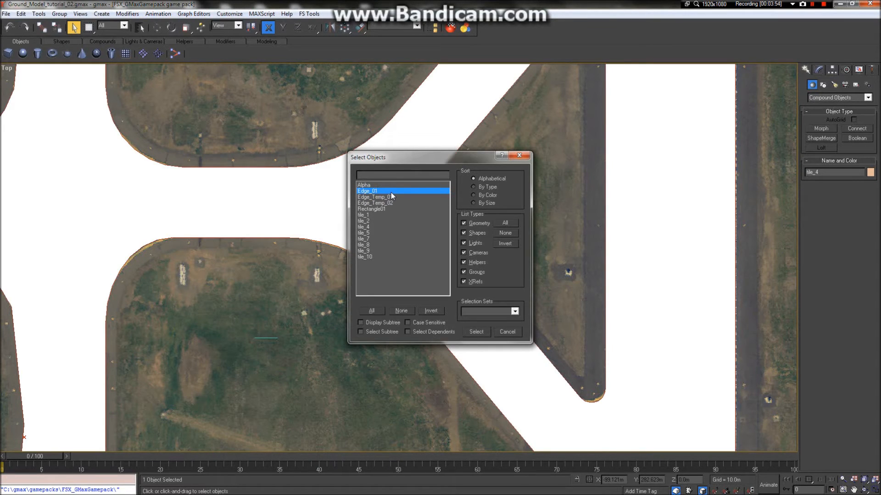
{"action": "left_click", "coordinate": [519, 156]}
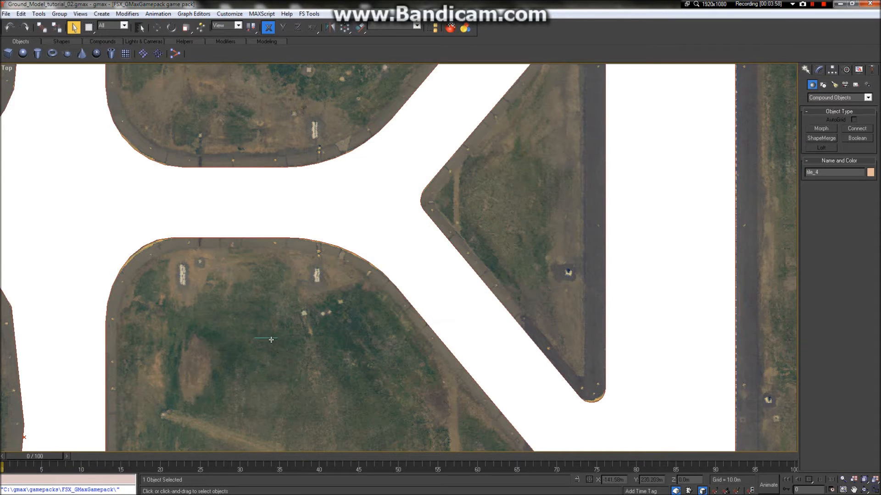
Select the short Edge_Temp_02 line by name from the scene's object list
{"action": "left_click", "coordinate": [139, 28]}
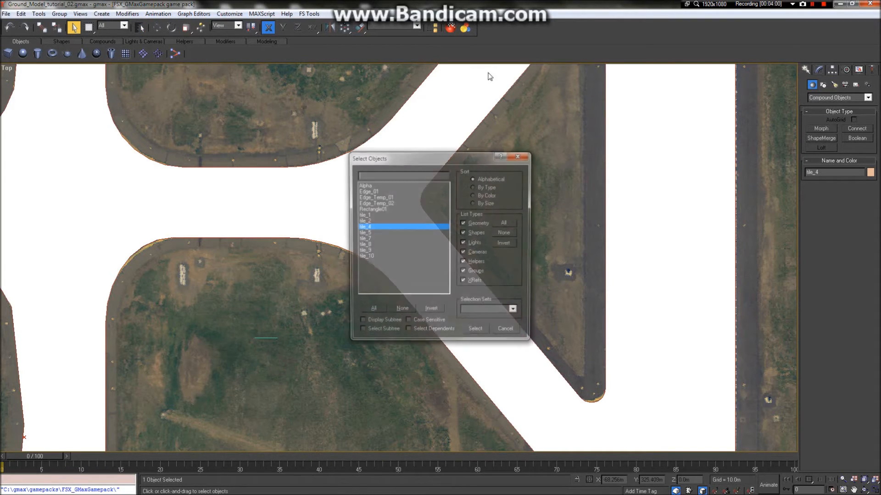
{"action": "left_click", "coordinate": [389, 196]}
{"action": "left_click", "coordinate": [386, 185]}
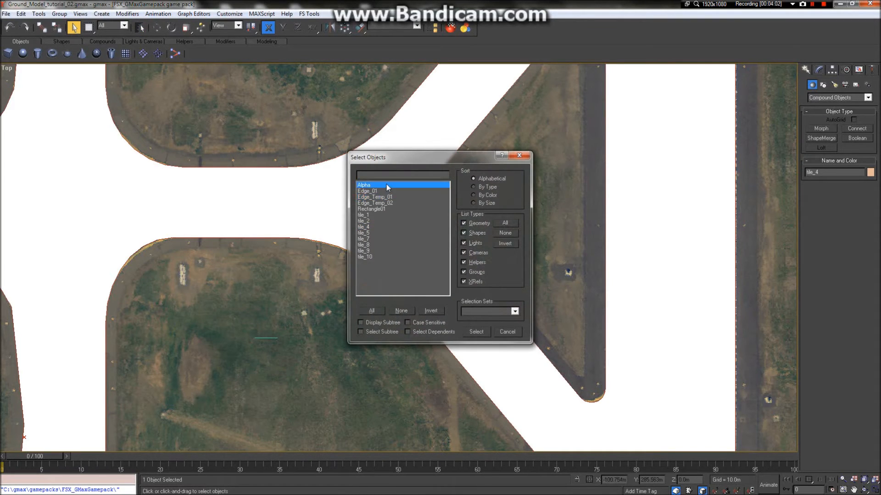
{"action": "left_click", "coordinate": [376, 209]}
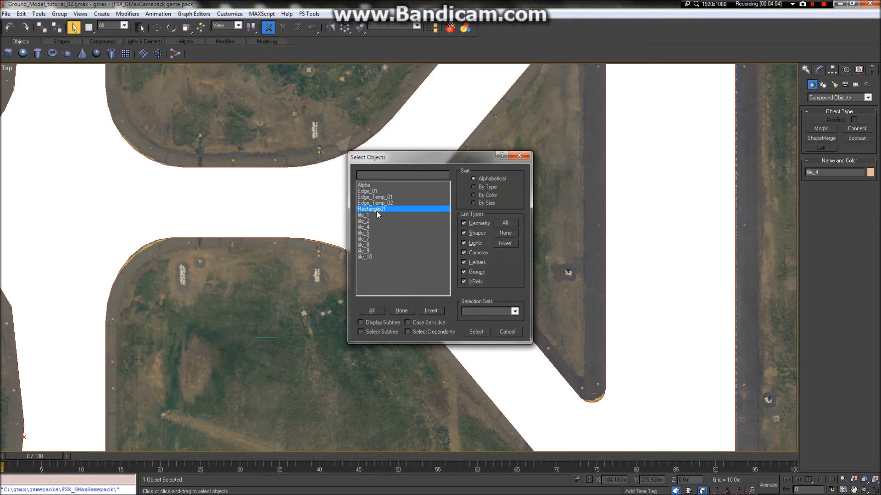
{"action": "left_click", "coordinate": [383, 205]}
{"action": "double_click", "coordinate": [384, 205]}
Try to get a loft path for Edge_Temp_02 from the list of pickable objects, then cancel the pick
{"action": "left_click", "coordinate": [828, 147]}
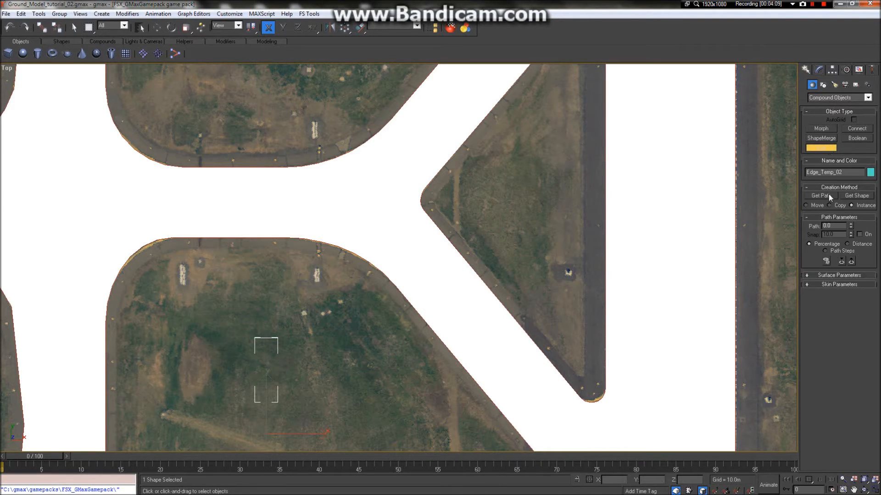
{"action": "left_click", "coordinate": [829, 195]}
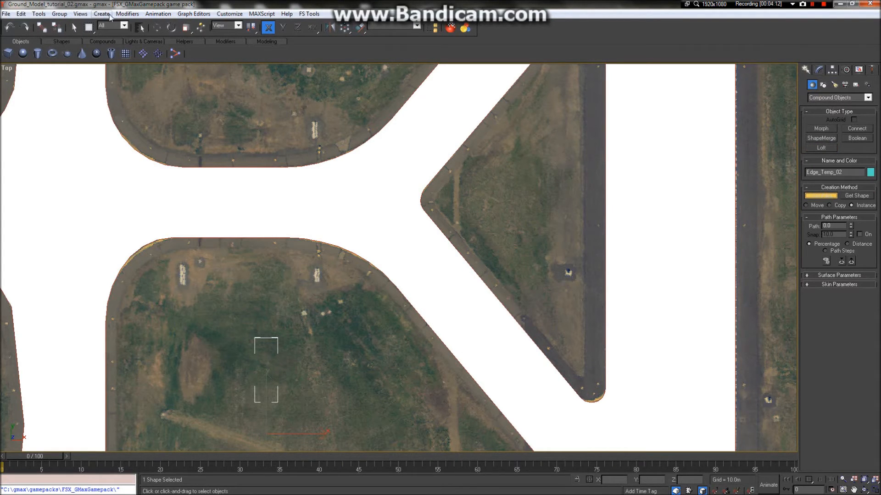
{"action": "left_click", "coordinate": [137, 33]}
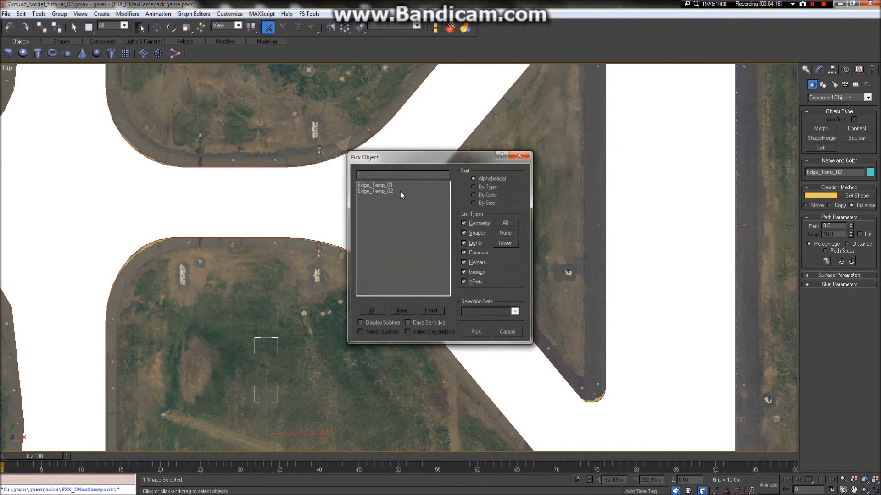
{"action": "left_click", "coordinate": [506, 334]}
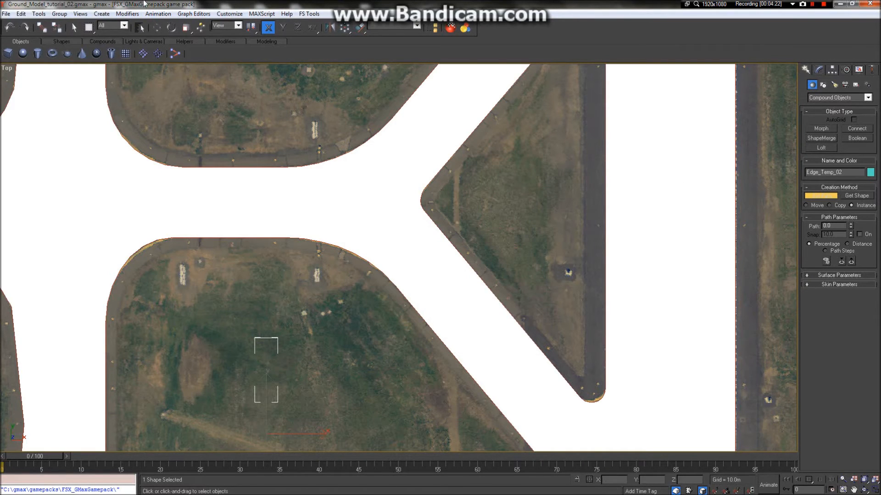
Restart the Loft on Edge_Temp_02, check the pickable shapes for the cross-section, and leave the command
{"action": "left_click", "coordinate": [73, 27]}
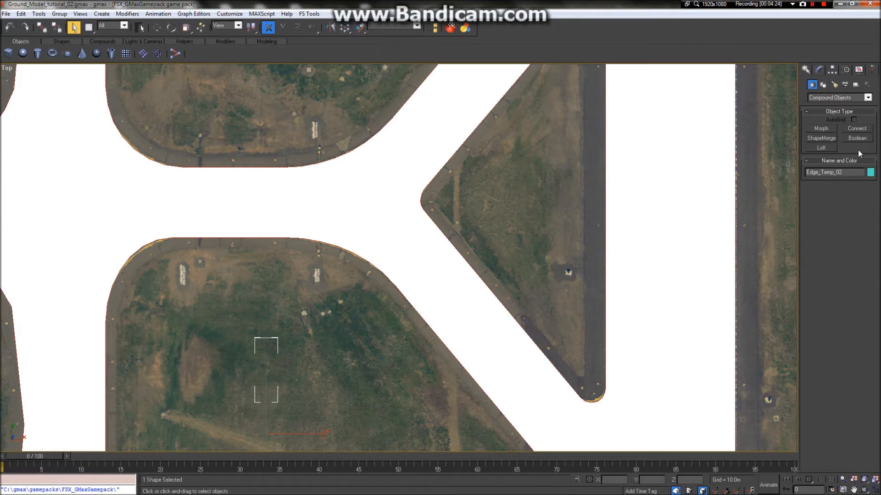
{"action": "left_click", "coordinate": [821, 148]}
{"action": "left_click", "coordinate": [830, 196]}
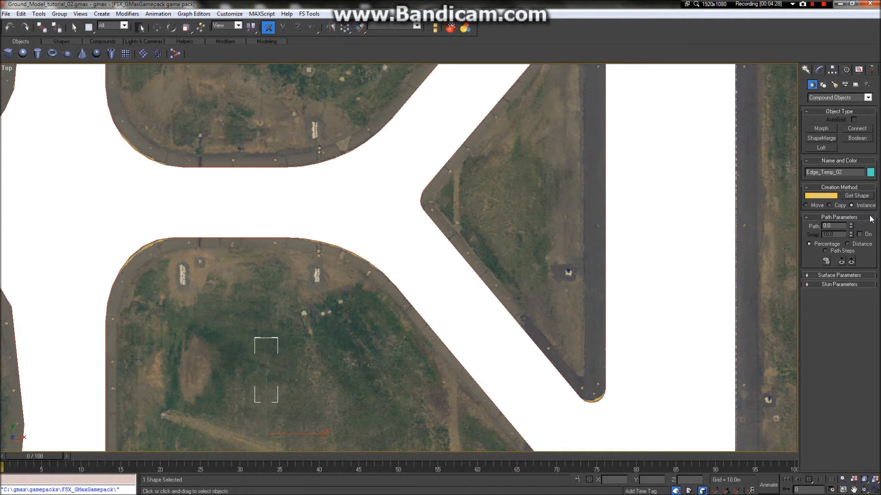
{"action": "left_click", "coordinate": [857, 196]}
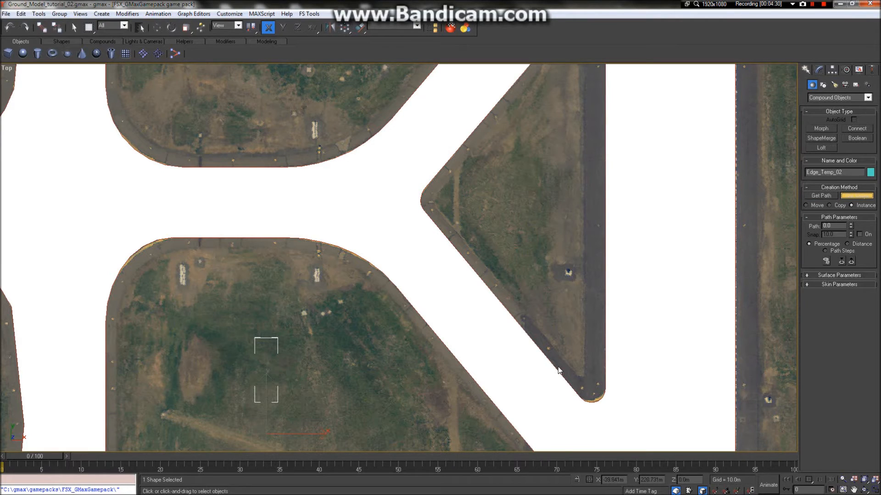
{"action": "left_click", "coordinate": [140, 28]}
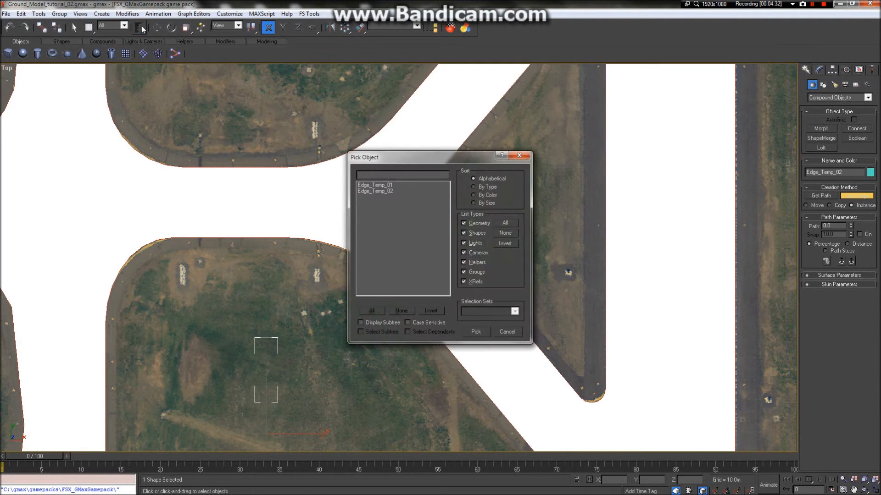
{"action": "left_click", "coordinate": [520, 329]}
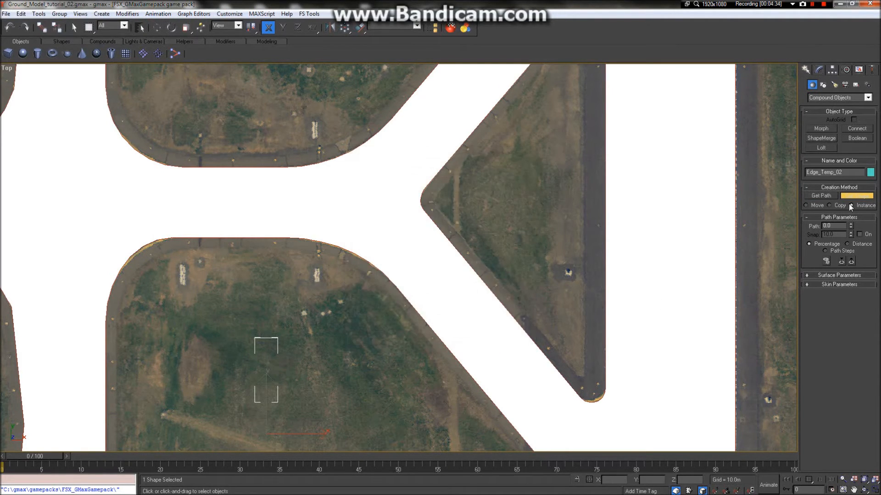
{"action": "left_click", "coordinate": [73, 28]}
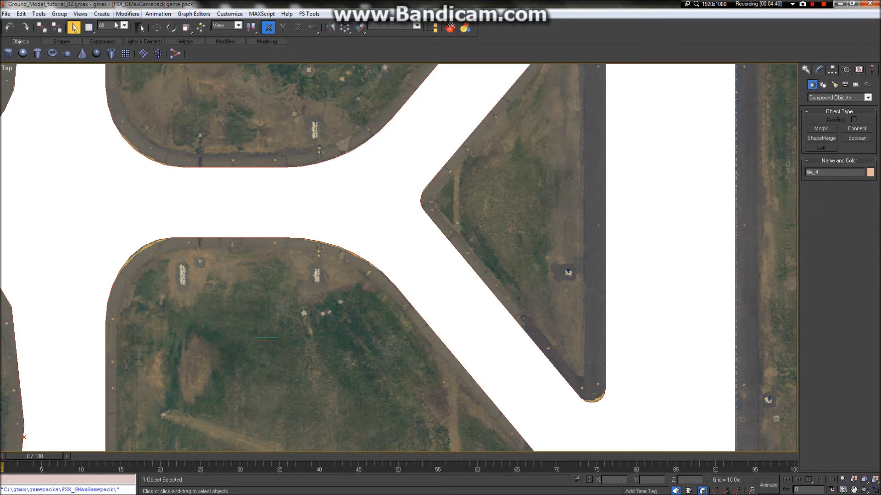
Select Edge_Temp_02 and afterwards Edge_01 by name from the scene's object list
{"action": "left_click", "coordinate": [140, 31]}
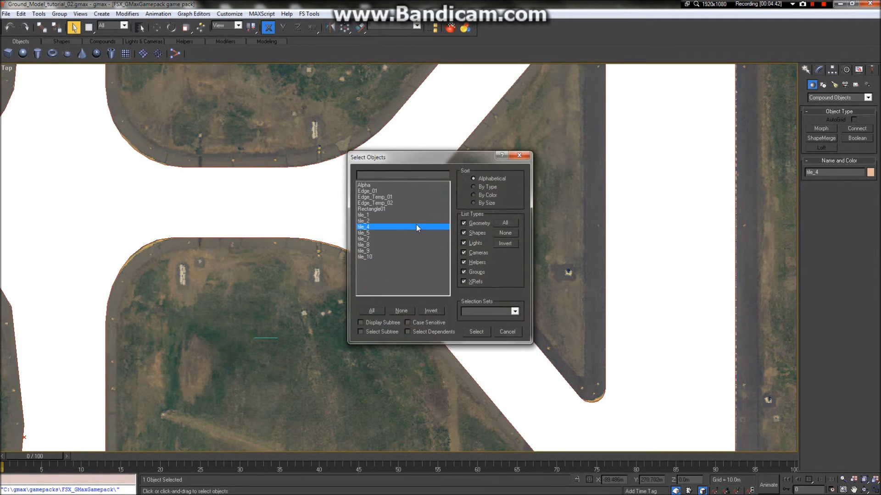
{"action": "left_click", "coordinate": [402, 203]}
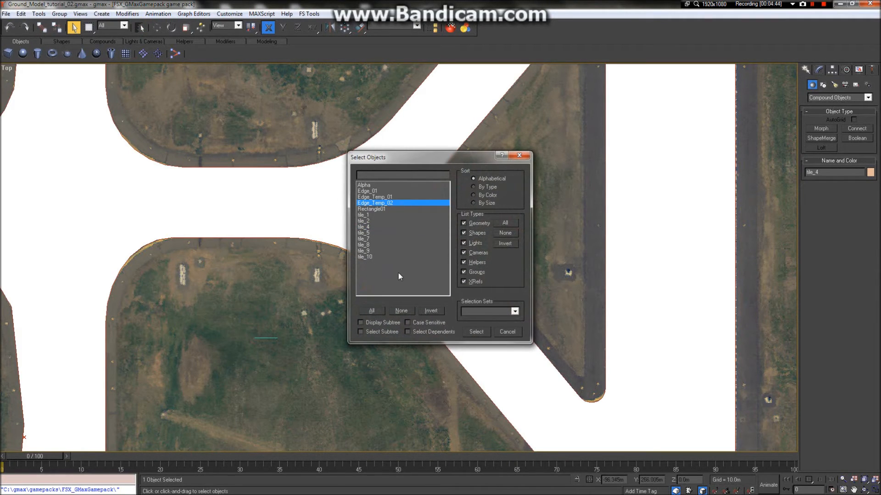
{"action": "double_click", "coordinate": [398, 203]}
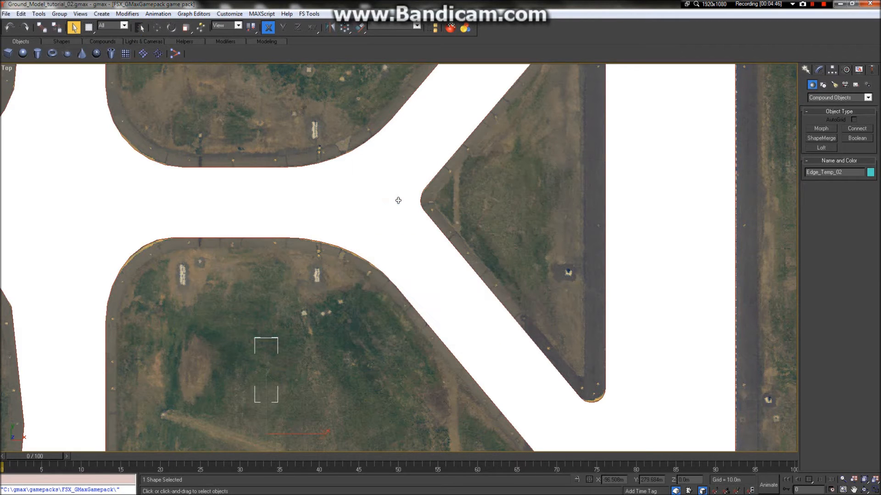
{"action": "left_click", "coordinate": [141, 29]}
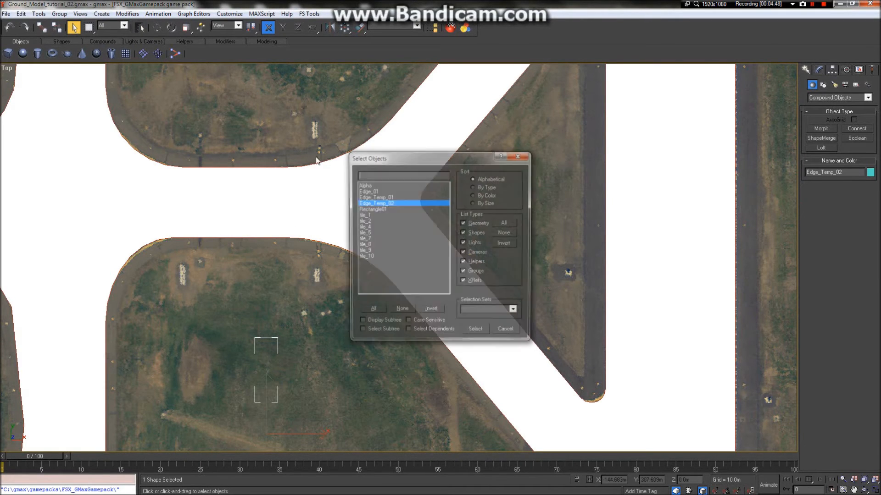
{"action": "double_click", "coordinate": [380, 191]}
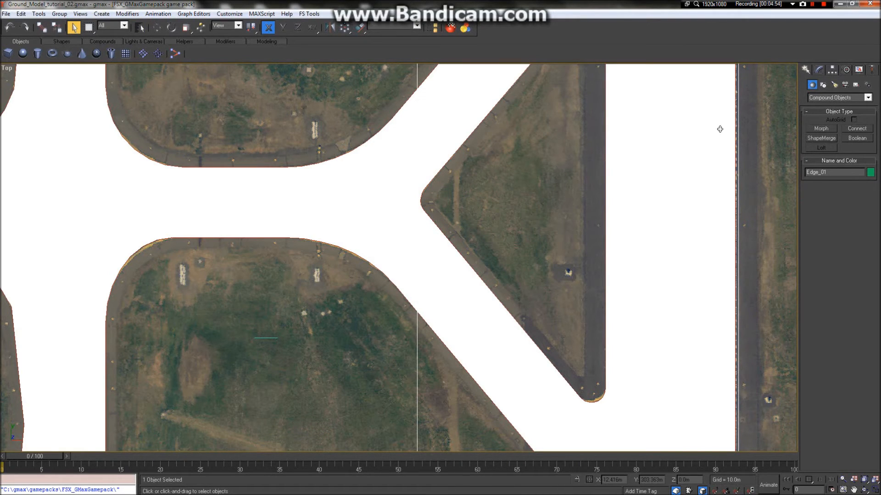
Select the Alpha taxiway surface around the triangular grass island
{"action": "left_click", "coordinate": [597, 404]}
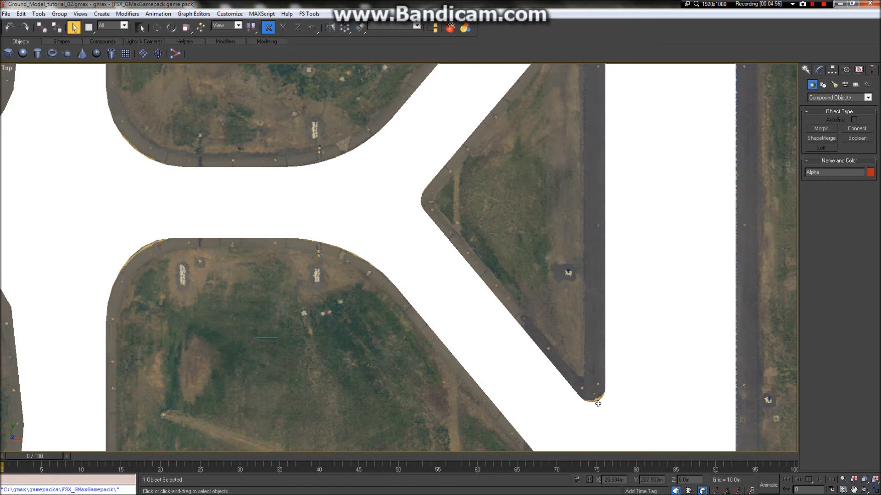
{"action": "left_click", "coordinate": [594, 402]}
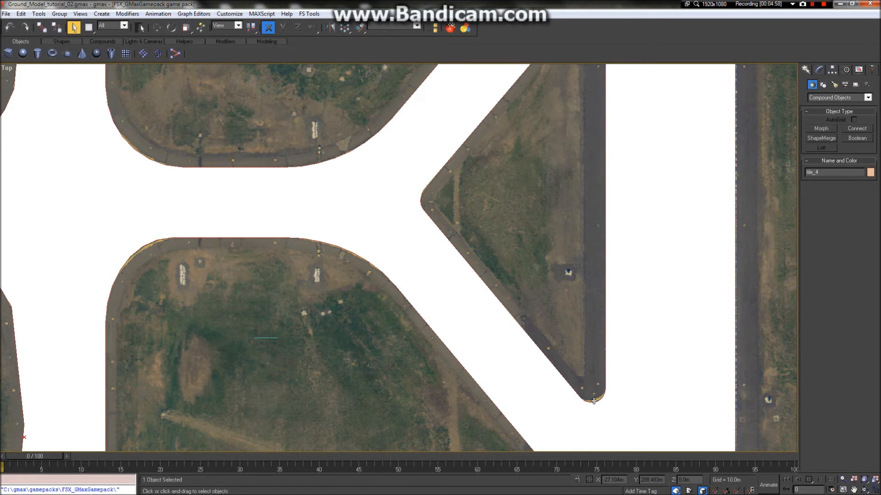
{"action": "scroll", "coordinate": [413, 192], "scroll_direction": "down", "scroll_amount": 5}
{"action": "scroll", "coordinate": [468, 152], "scroll_direction": "up", "scroll_amount": 6}
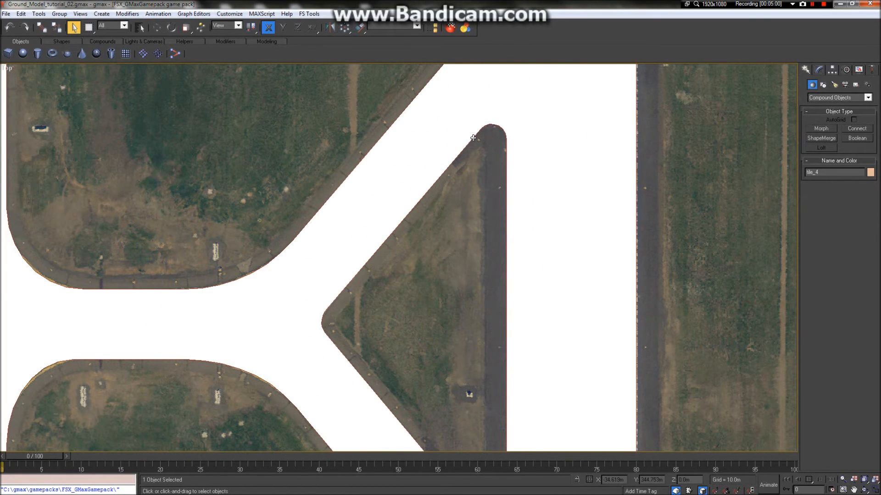
{"action": "scroll", "coordinate": [473, 136], "scroll_direction": "down", "scroll_amount": 5}
{"action": "scroll", "coordinate": [485, 207], "scroll_direction": "up", "scroll_amount": 3}
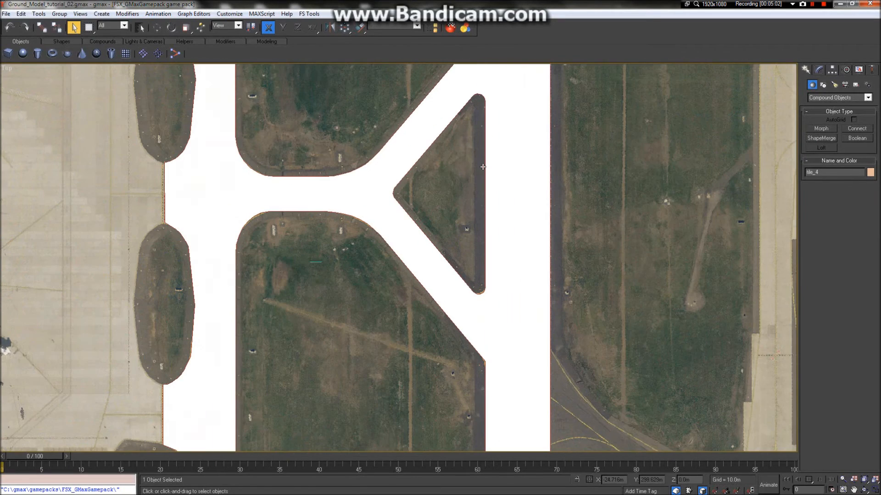
{"action": "right_click", "coordinate": [485, 207]}
{"action": "left_click", "coordinate": [374, 196]}
{"action": "right_click", "coordinate": [374, 197]}
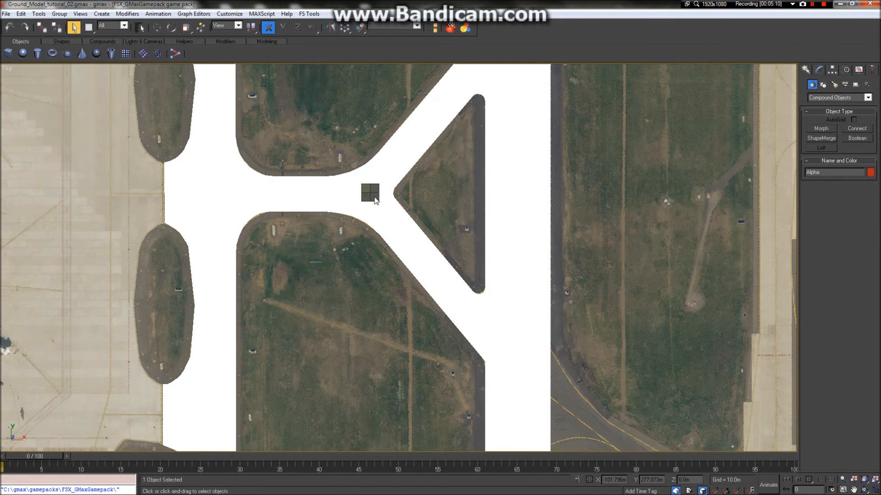
Show the Top view in wireframe and enter edge editing of Alpha with the Move tool active
{"action": "right_click", "coordinate": [7, 68]}
{"action": "left_click", "coordinate": [22, 86]}
{"action": "left_click", "coordinate": [21, 85]}
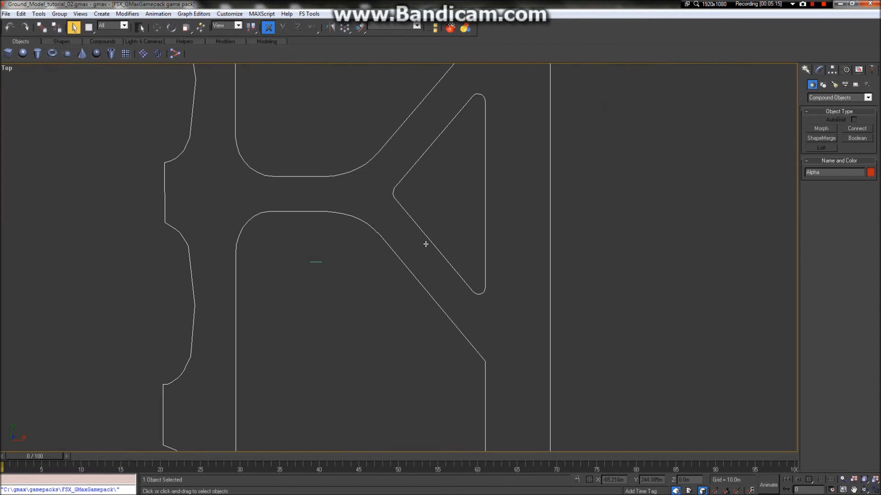
{"action": "left_click", "coordinate": [820, 69]}
{"action": "left_click", "coordinate": [838, 120]}
{"action": "key", "text": "w"}
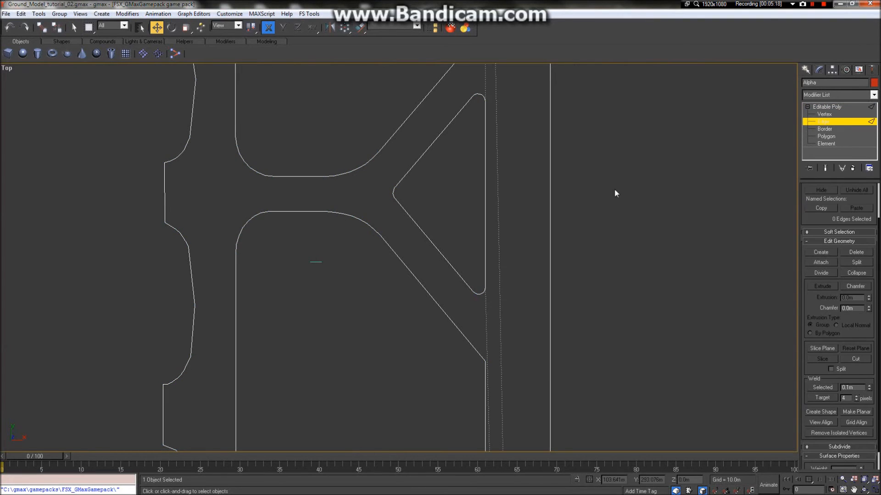
Select Alpha's edges along the upper curve, diagonal and both long sides of the elongated island south of the Y-shaped junction
{"action": "scroll", "coordinate": [357, 244], "scroll_direction": "down", "scroll_amount": 5}
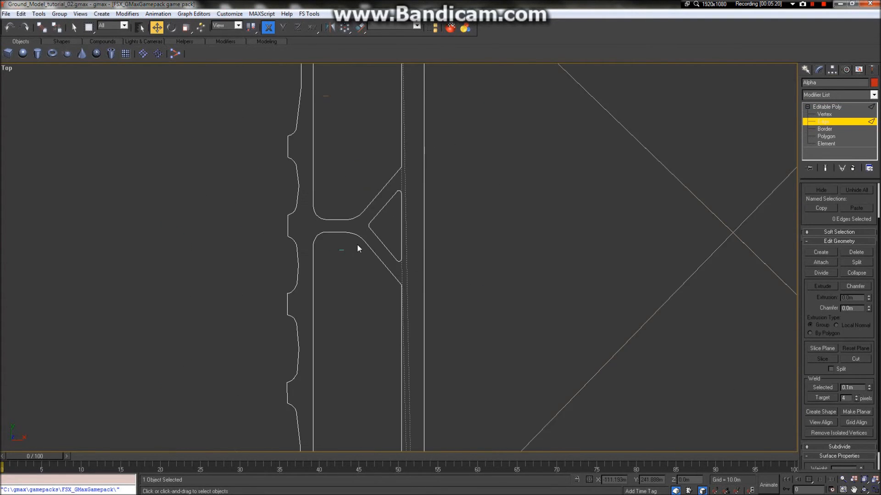
{"action": "scroll", "coordinate": [331, 268], "scroll_direction": "up", "scroll_amount": 3}
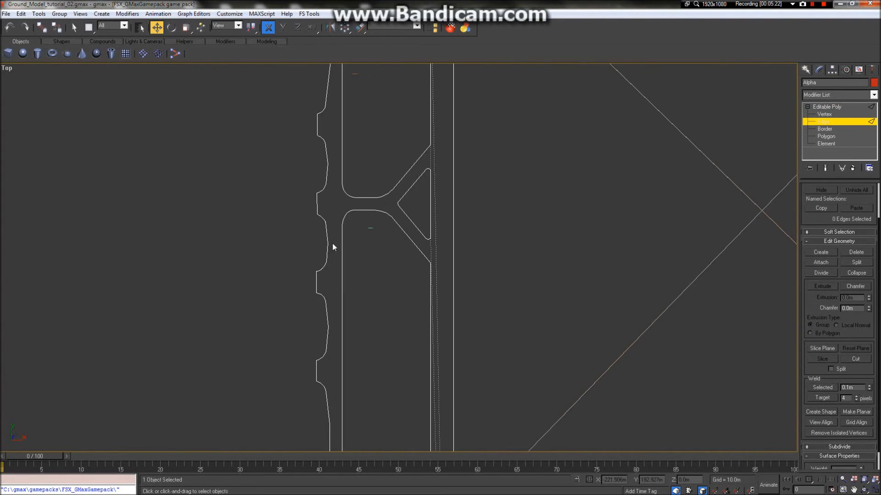
{"action": "left_click_drag", "start_coordinate": [383, 216], "coordinate": [384, 215]}
{"action": "left_click_drag", "start_coordinate": [423, 256], "coordinate": [422, 257], "text": "ctrl"}
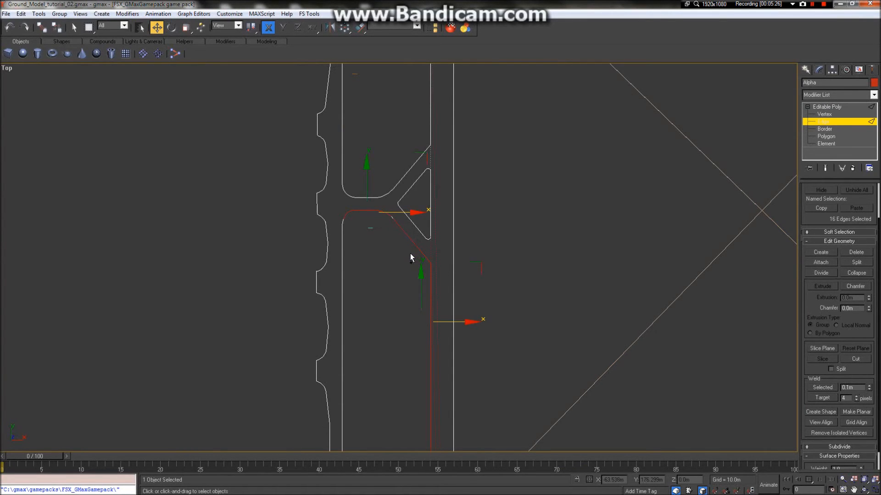
{"action": "left_click", "coordinate": [437, 247], "text": "alt"}
{"action": "left_click", "coordinate": [386, 213], "text": "alt"}
{"action": "left_click", "coordinate": [390, 213], "text": "alt"}
{"action": "left_click_drag", "start_coordinate": [397, 232], "coordinate": [382, 207], "text": "ctrl"}
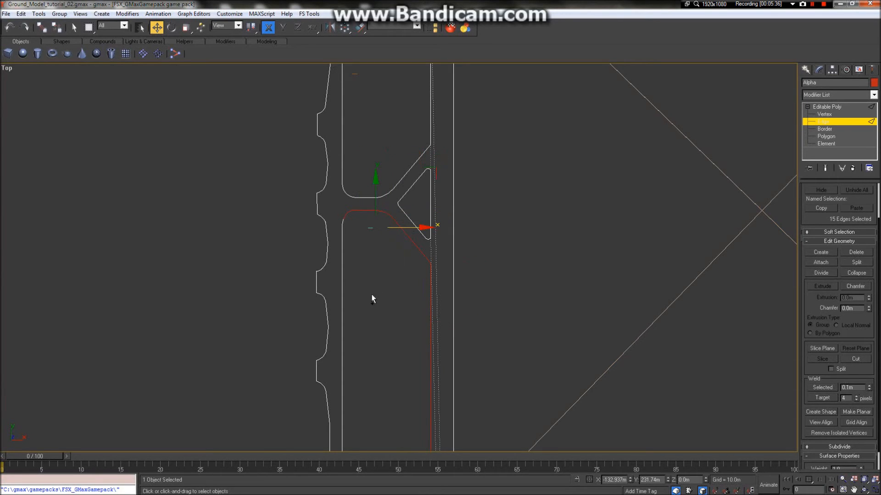
{"action": "left_click_drag", "start_coordinate": [350, 274], "coordinate": [336, 214], "text": "ctrl"}
Add the elongated island's lower rounded end, lower diagonal and small corner edges to the selection to close its outline
{"action": "scroll", "coordinate": [360, 191], "scroll_direction": "down", "scroll_amount": 5}
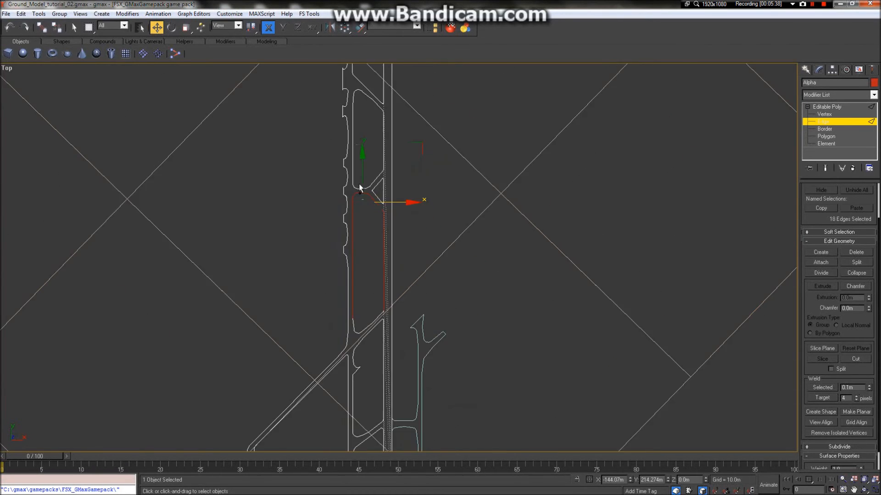
{"action": "scroll", "coordinate": [312, 298], "scroll_direction": "up", "scroll_amount": 7}
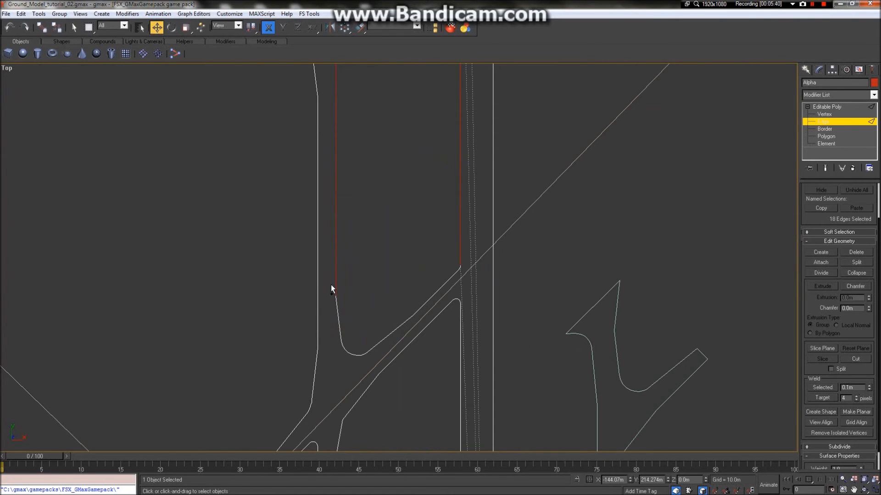
{"action": "left_click_drag", "start_coordinate": [367, 355], "coordinate": [372, 363], "text": "ctrl"}
{"action": "left_click", "coordinate": [448, 280], "text": "ctrl"}
{"action": "left_click", "coordinate": [459, 269], "text": "ctrl"}
{"action": "scroll", "coordinate": [456, 277], "scroll_direction": "up", "scroll_amount": 8}
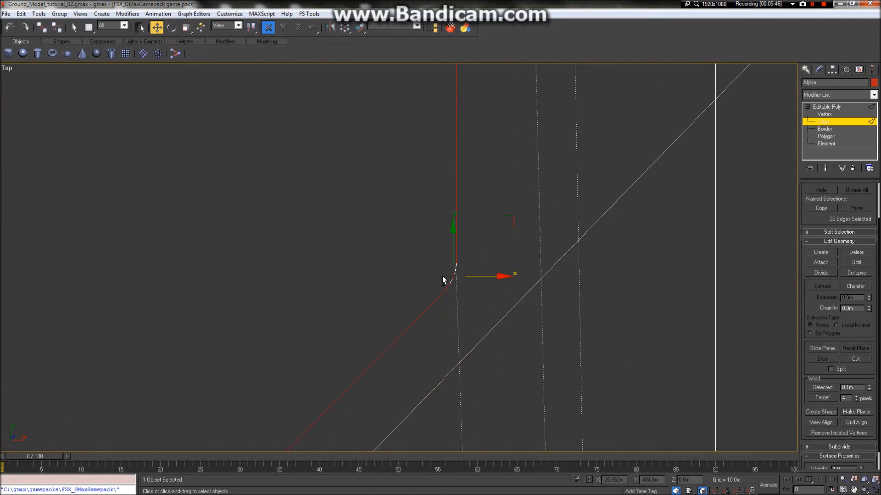
{"action": "left_click", "coordinate": [454, 269], "text": "ctrl"}
{"action": "left_click", "coordinate": [453, 276], "text": "ctrl"}
{"action": "left_click", "coordinate": [455, 270], "text": "ctrl"}
Create a linear shape named Edge_02 from the selected island outline and clear the edge selection
{"action": "scroll", "coordinate": [448, 273], "scroll_direction": "down", "scroll_amount": 6}
{"action": "scroll", "coordinate": [446, 183], "scroll_direction": "up", "scroll_amount": 3}
{"action": "scroll", "coordinate": [445, 181], "scroll_direction": "down", "scroll_amount": 1}
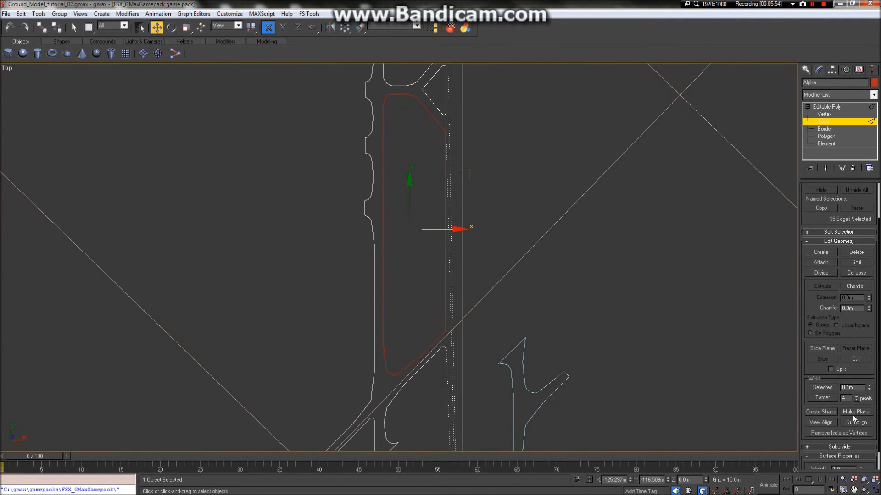
{"action": "left_click", "coordinate": [821, 411]}
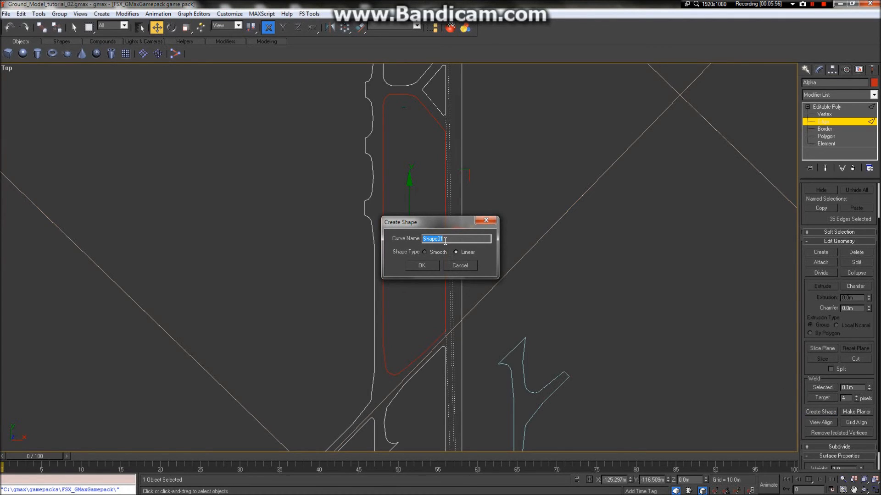
{"action": "type", "text": "Edge_02"}
{"action": "left_click", "coordinate": [424, 265]}
{"action": "left_click", "coordinate": [439, 149]}
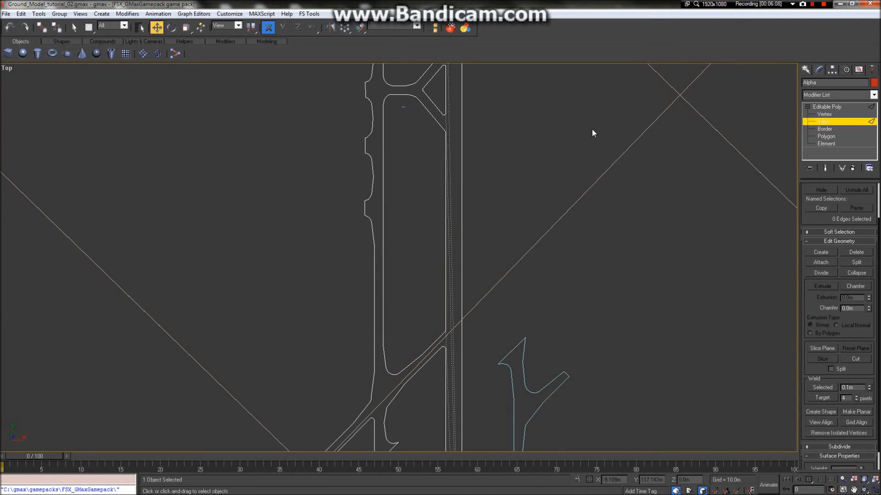
Leave edge editing of Alpha and select the Edge_02 shape by name
{"action": "left_click", "coordinate": [833, 107]}
{"action": "left_click", "coordinate": [807, 107]}
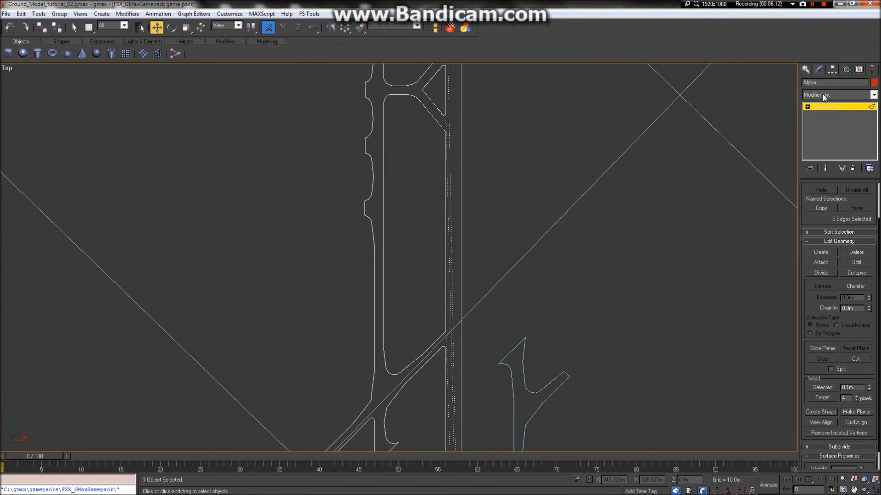
{"action": "left_click", "coordinate": [835, 109]}
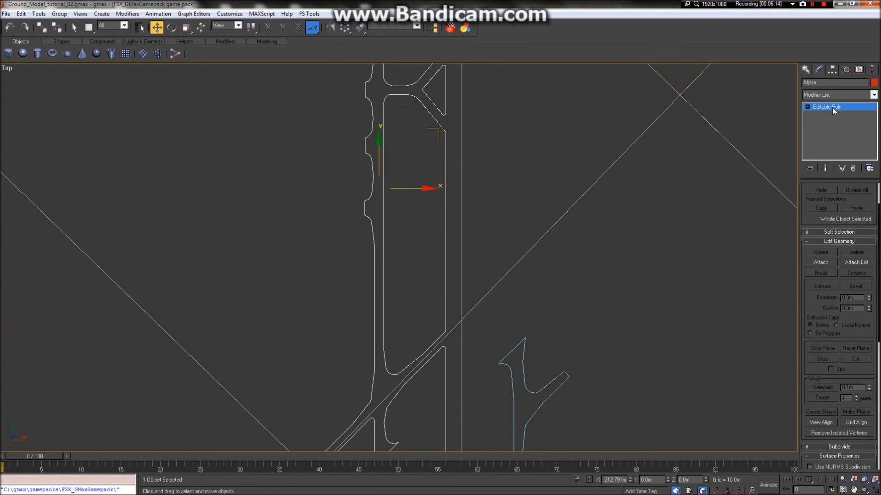
{"action": "left_click", "coordinate": [140, 28]}
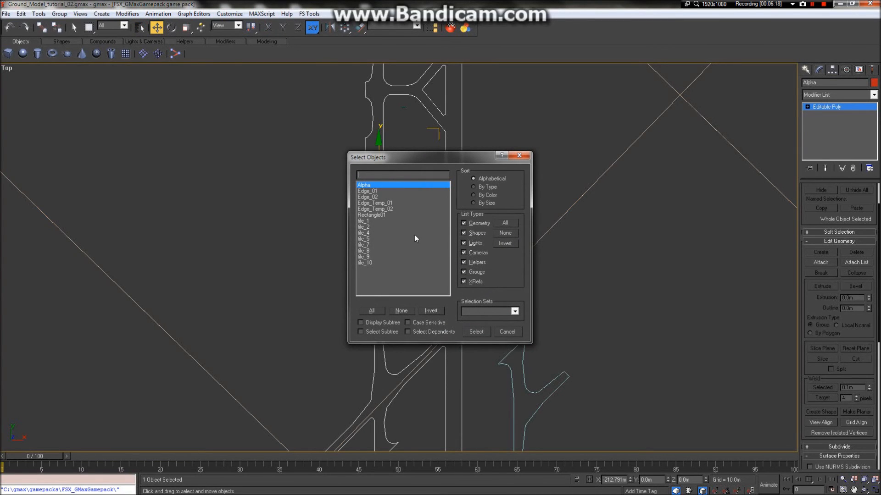
{"action": "double_click", "coordinate": [386, 197]}
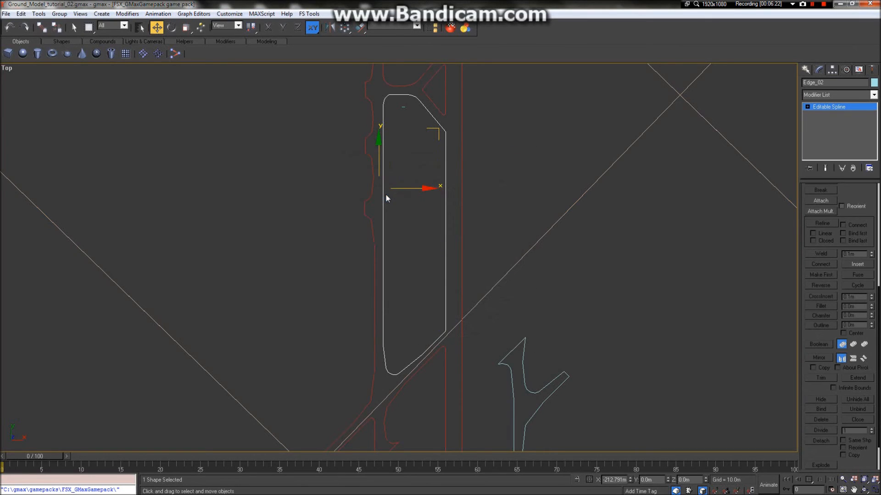
Loft the short cross-section line inside the island along the Edge_02 path
{"action": "left_click", "coordinate": [807, 69]}
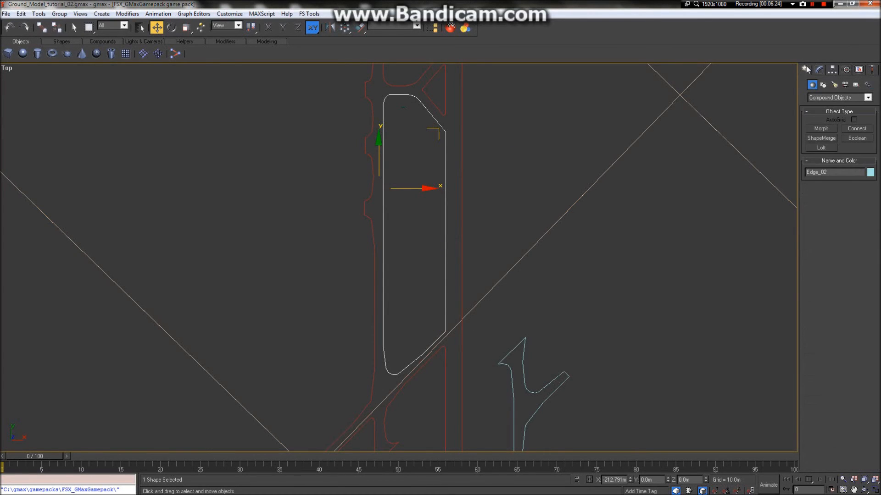
{"action": "left_click", "coordinate": [830, 146]}
{"action": "left_click", "coordinate": [857, 195]}
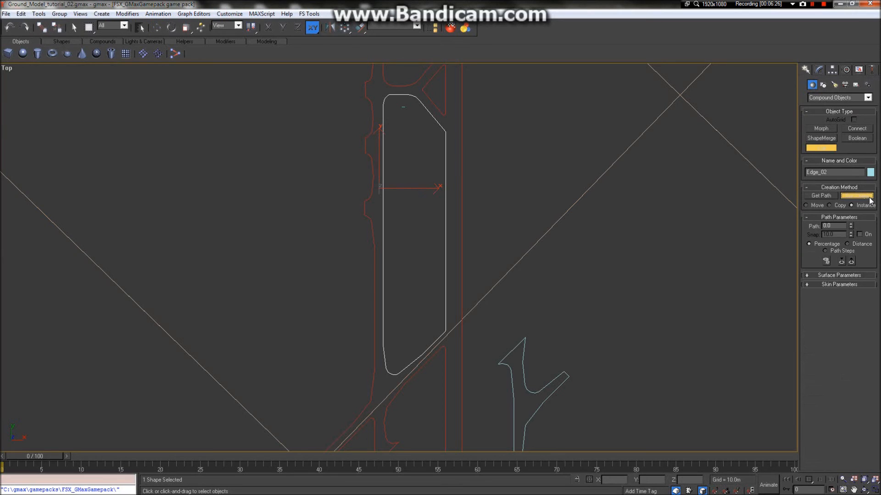
{"action": "left_click", "coordinate": [405, 106]}
Reduce the loft's skin to 0 shape steps and 0 path steps
{"action": "scroll", "coordinate": [435, 114], "scroll_direction": "up", "scroll_amount": 5}
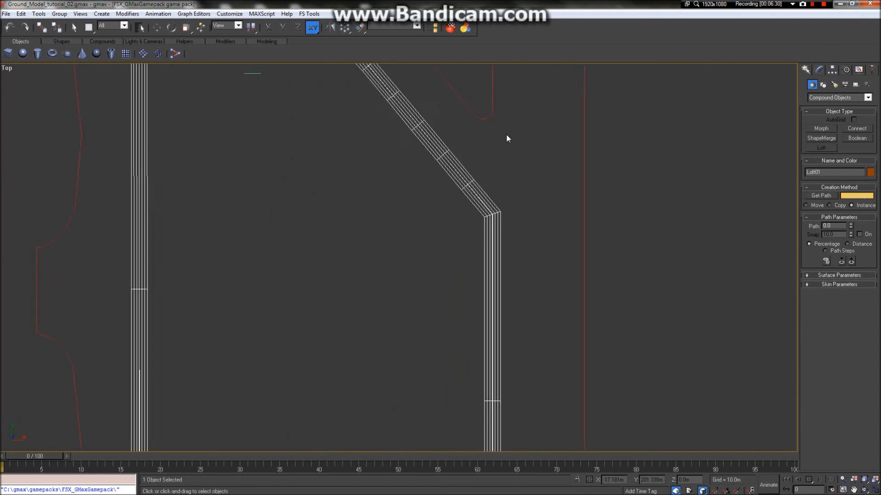
{"action": "scroll", "coordinate": [506, 138], "scroll_direction": "up", "scroll_amount": 2}
{"action": "scroll", "coordinate": [482, 255], "scroll_direction": "down", "scroll_amount": 6}
{"action": "scroll", "coordinate": [406, 298], "scroll_direction": "up", "scroll_amount": 8}
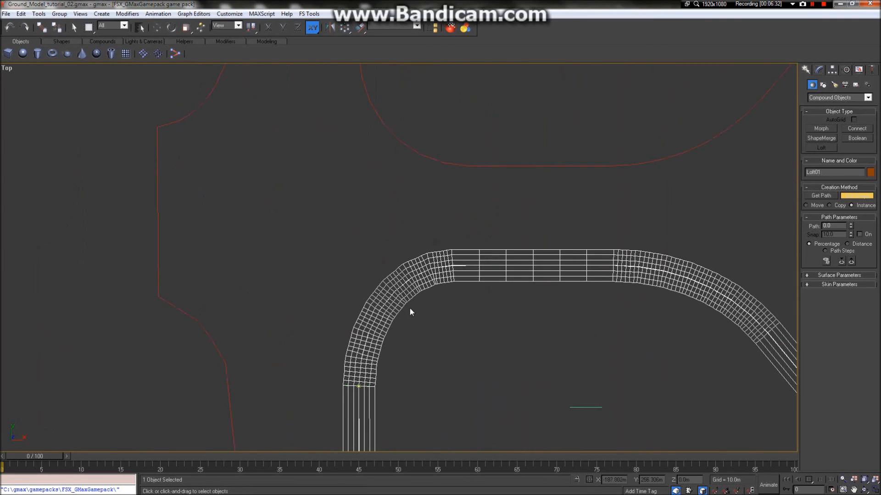
{"action": "left_click", "coordinate": [807, 285]}
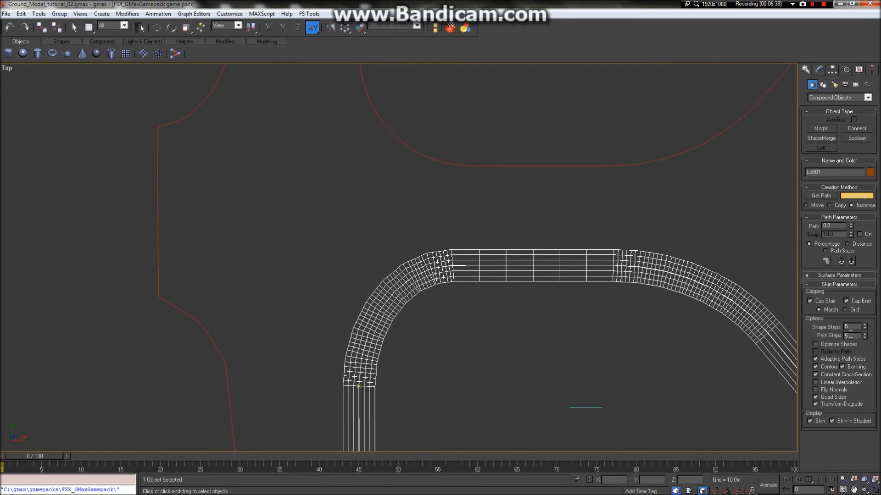
{"action": "left_click", "coordinate": [864, 329]}
{"action": "left_click", "coordinate": [863, 329]}
{"action": "left_click", "coordinate": [864, 329]}
{"action": "left_click", "coordinate": [864, 329]}
{"action": "left_click", "coordinate": [865, 329]}
{"action": "left_click", "coordinate": [866, 338]}
{"action": "left_click", "coordinate": [866, 338]}
{"action": "left_click", "coordinate": [866, 338]}
{"action": "left_click", "coordinate": [865, 338]}
{"action": "left_click", "coordinate": [865, 338]}
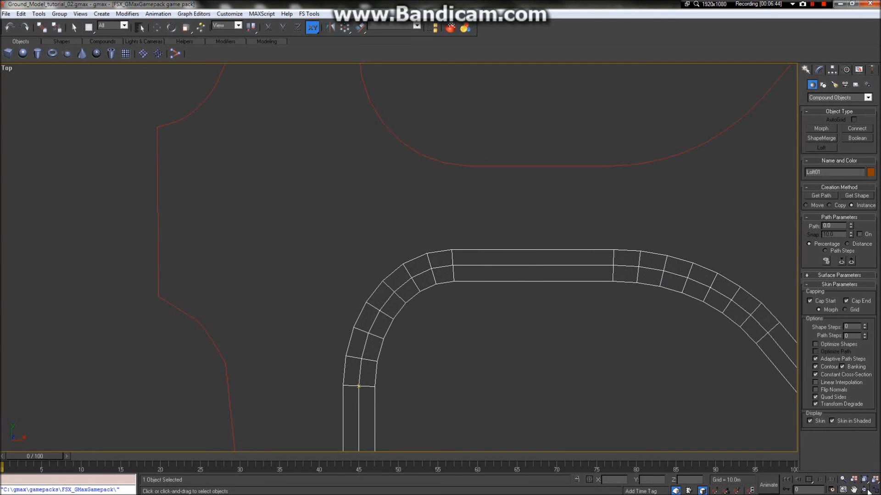
Examine the simplified loft mesh around the island's angled corners and its rounded lower end
{"action": "left_click", "coordinate": [853, 490]}
{"action": "left_click_drag", "start_coordinate": [395, 316], "coordinate": [543, 194]}
{"action": "scroll", "coordinate": [538, 210], "scroll_direction": "down", "scroll_amount": 7}
{"action": "scroll", "coordinate": [578, 389], "scroll_direction": "up", "scroll_amount": 7}
{"action": "scroll", "coordinate": [605, 212], "scroll_direction": "up", "scroll_amount": 7}
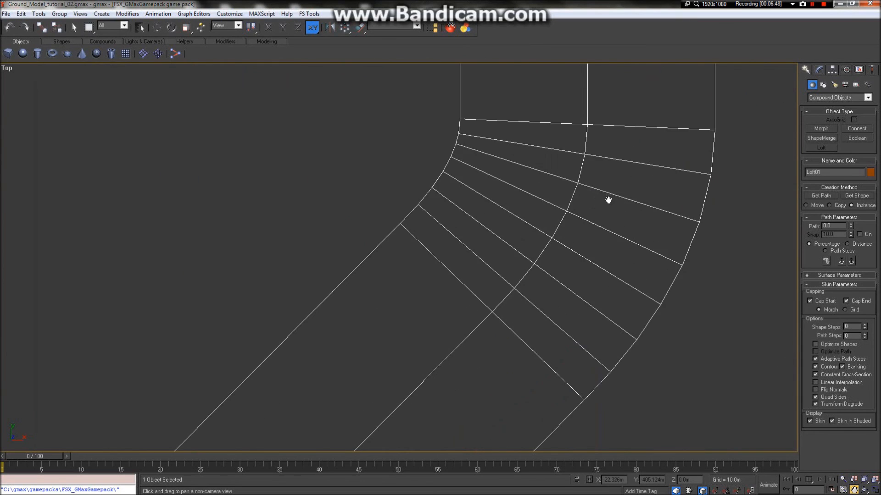
{"action": "scroll", "coordinate": [596, 189], "scroll_direction": "down", "scroll_amount": 8}
{"action": "left_click_drag", "start_coordinate": [596, 188], "coordinate": [648, 145]}
{"action": "left_click_drag", "start_coordinate": [299, 205], "coordinate": [503, 272]}
{"action": "scroll", "coordinate": [503, 273], "scroll_direction": "down", "scroll_amount": 5}
{"action": "scroll", "coordinate": [525, 273], "scroll_direction": "up", "scroll_amount": 6}
{"action": "left_click_drag", "start_coordinate": [426, 412], "coordinate": [461, 275]}
{"action": "scroll", "coordinate": [460, 293], "scroll_direction": "up", "scroll_amount": 5}
{"action": "scroll", "coordinate": [364, 257], "scroll_direction": "down", "scroll_amount": 9}
{"action": "scroll", "coordinate": [362, 255], "scroll_direction": "down", "scroll_amount": 3}
{"action": "scroll", "coordinate": [389, 255], "scroll_direction": "up", "scroll_amount": 8}
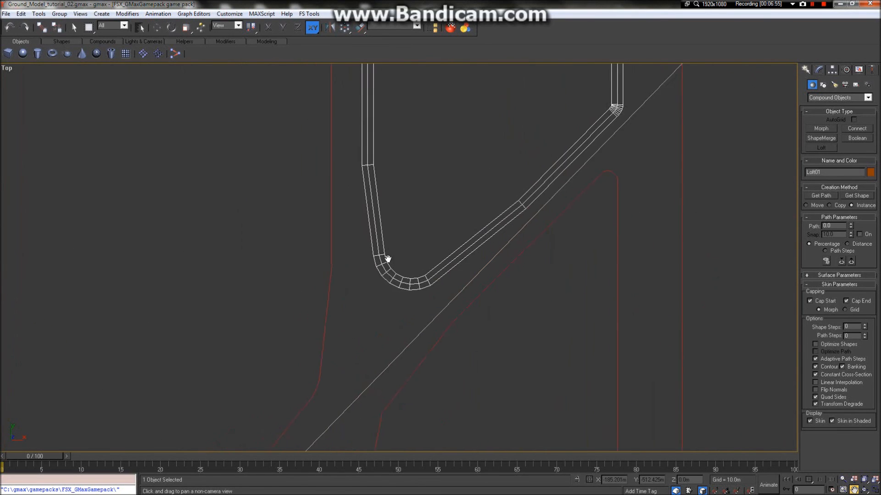
Try 2 path steps on the loft's rounded lower end and return the path steps to 0
{"action": "key", "text": "Escape"}
{"action": "left_click", "coordinate": [864, 335]}
{"action": "left_click", "coordinate": [865, 336]}
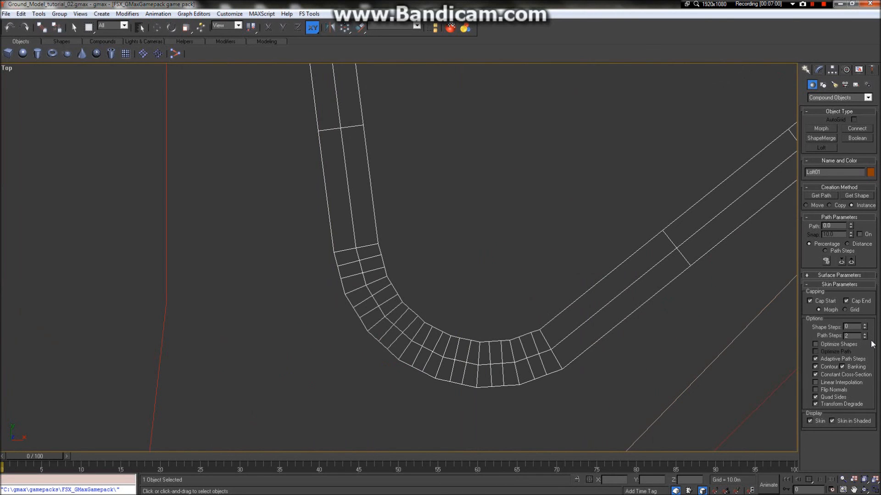
{"action": "double_click", "coordinate": [866, 339]}
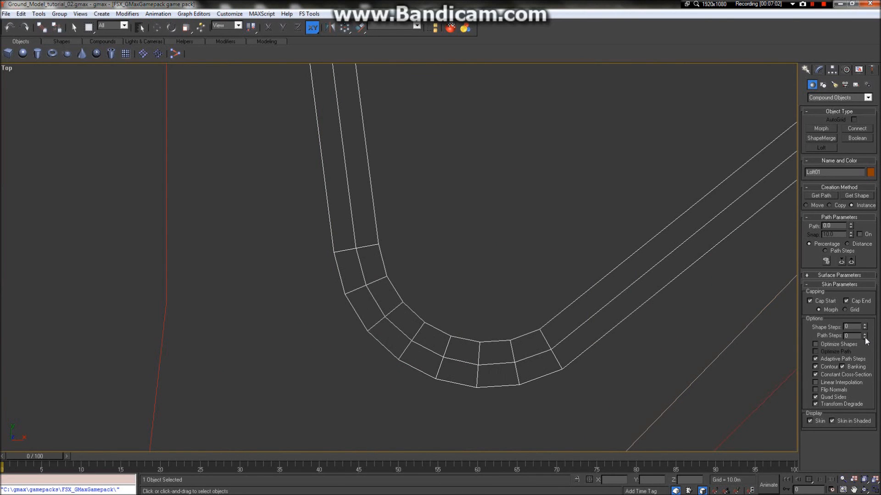
Deselect the loft and display the Top view with Smooth + Highlights shading
{"action": "scroll", "coordinate": [399, 303], "scroll_direction": "down", "scroll_amount": 10}
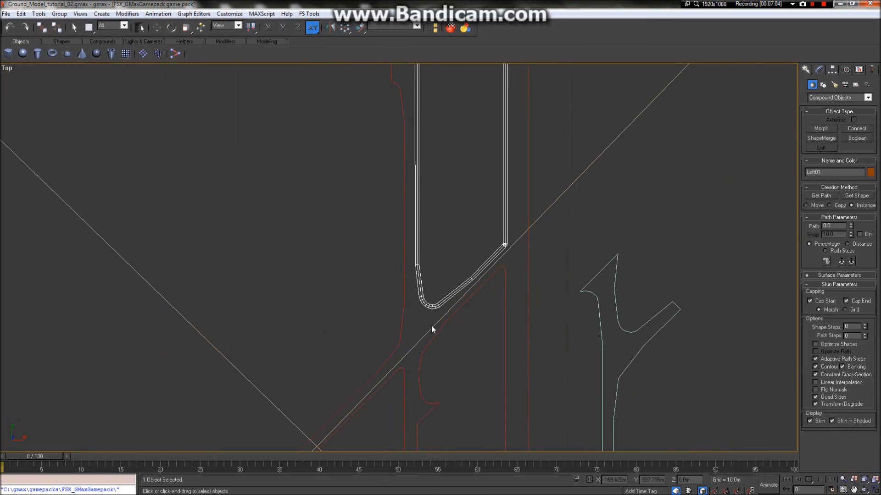
{"action": "scroll", "coordinate": [453, 339], "scroll_direction": "up", "scroll_amount": 5}
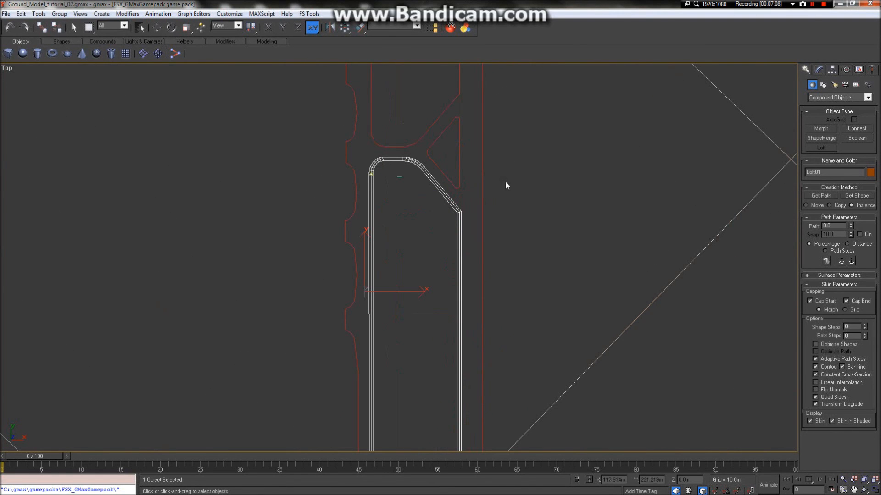
{"action": "left_click", "coordinate": [74, 28]}
{"action": "left_click", "coordinate": [318, 139]}
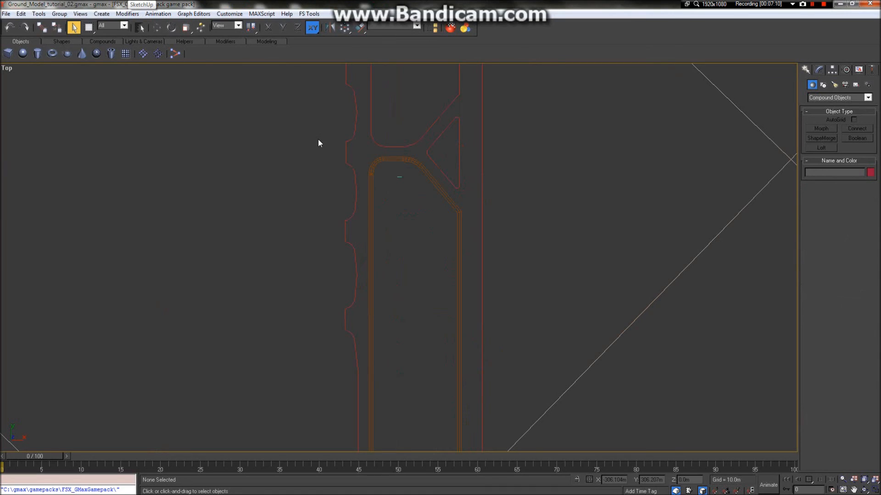
{"action": "right_click", "coordinate": [19, 69]}
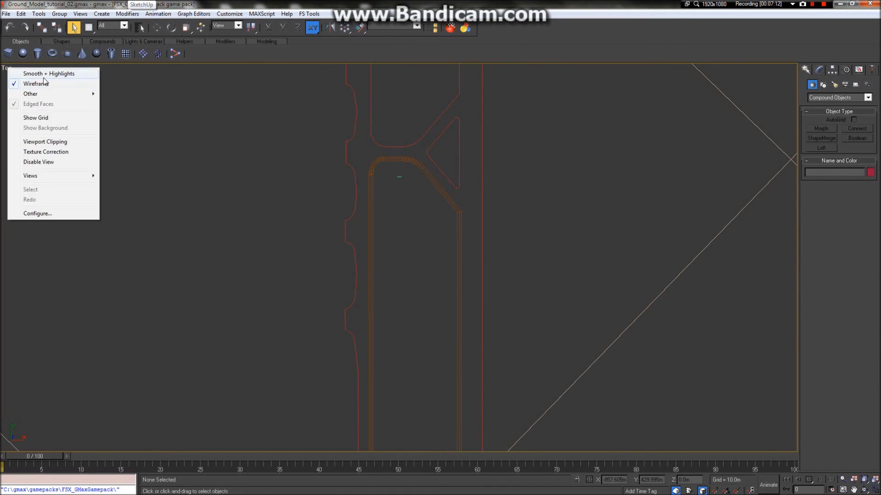
{"action": "left_click", "coordinate": [27, 71]}
{"action": "left_click", "coordinate": [397, 214]}
Examine the lofted edge strip against the paved shoulders and neighbouring taxiways in the aerial imagery
{"action": "scroll", "coordinate": [426, 207], "scroll_direction": "down", "scroll_amount": 5}
{"action": "middle_click_drag", "start_coordinate": [491, 319], "coordinate": [438, 222]}
{"action": "scroll", "coordinate": [438, 222], "scroll_direction": "up", "scroll_amount": 3}
{"action": "scroll", "coordinate": [438, 222], "scroll_direction": "down", "scroll_amount": 5}
{"action": "scroll", "coordinate": [385, 269], "scroll_direction": "up", "scroll_amount": 8}
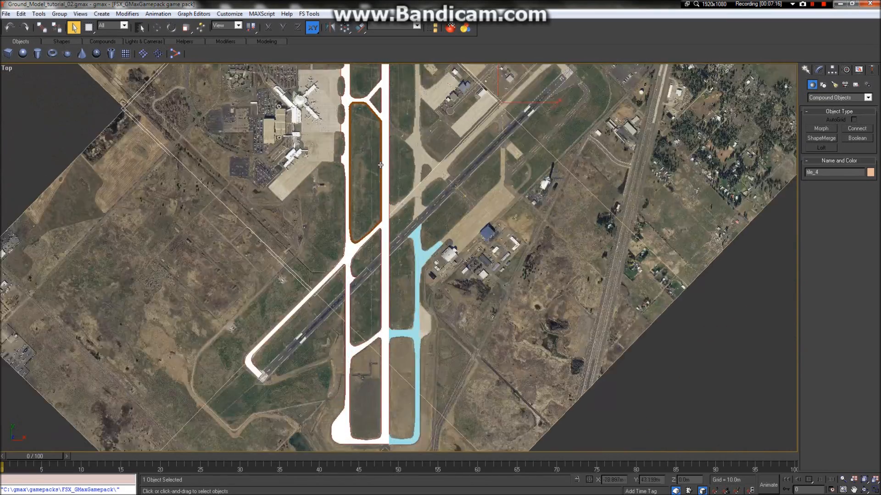
{"action": "scroll", "coordinate": [385, 268], "scroll_direction": "up", "scroll_amount": 3}
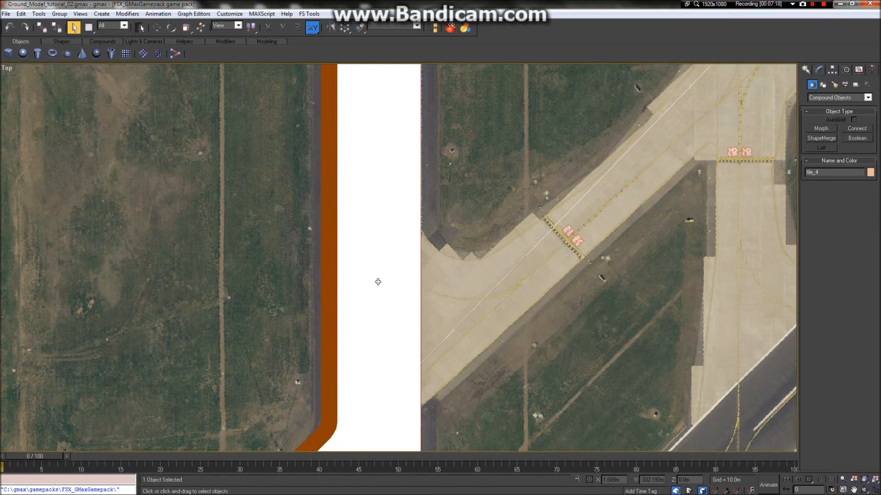
{"action": "scroll", "coordinate": [378, 282], "scroll_direction": "down", "scroll_amount": 5}
{"action": "scroll", "coordinate": [567, 228], "scroll_direction": "down", "scroll_amount": 3}
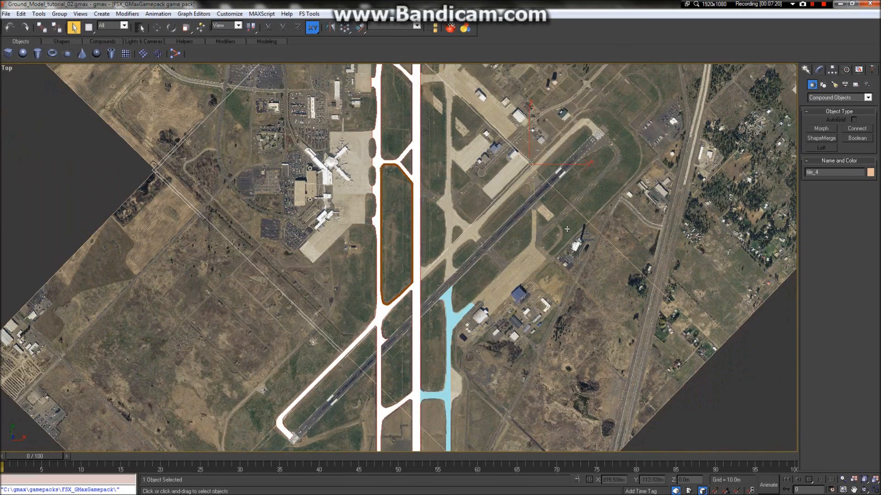
{"action": "scroll", "coordinate": [449, 268], "scroll_direction": "up", "scroll_amount": 6}
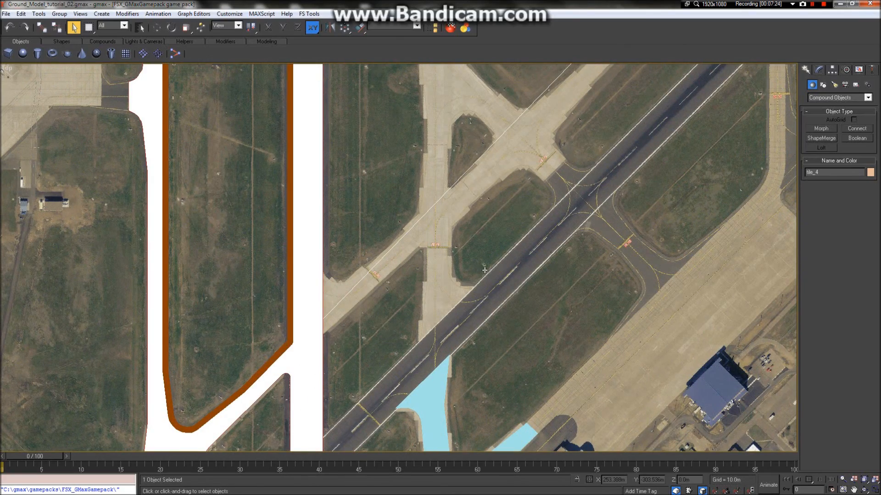
{"action": "scroll", "coordinate": [283, 304], "scroll_direction": "up", "scroll_amount": 3}
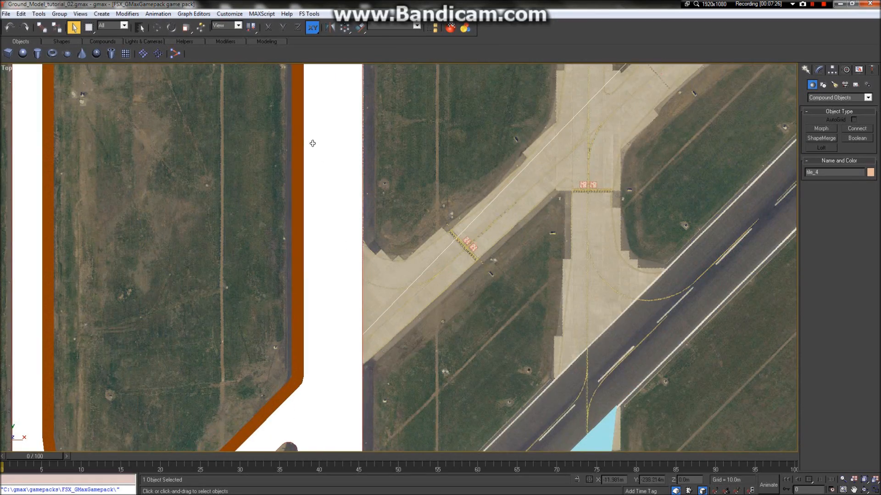
{"action": "scroll", "coordinate": [331, 305], "scroll_direction": "down", "scroll_amount": 6}
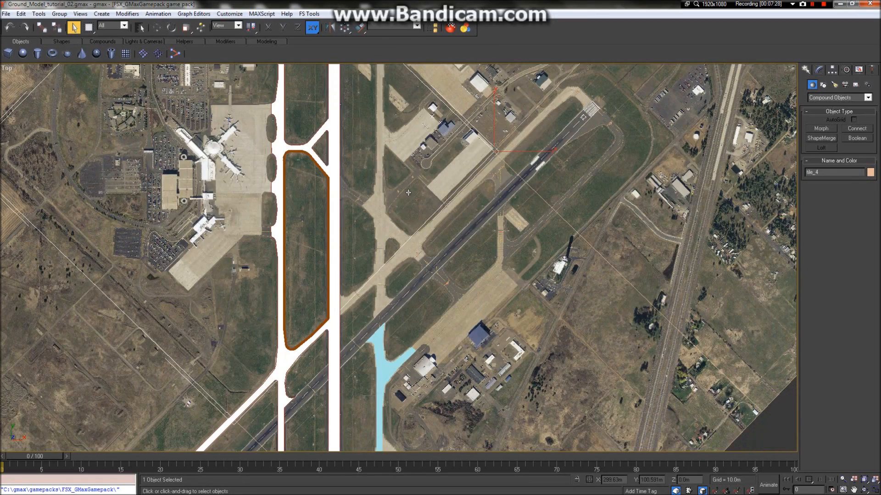
{"action": "scroll", "coordinate": [407, 193], "scroll_direction": "down", "scroll_amount": 3}
{"action": "scroll", "coordinate": [408, 192], "scroll_direction": "up", "scroll_amount": 3}
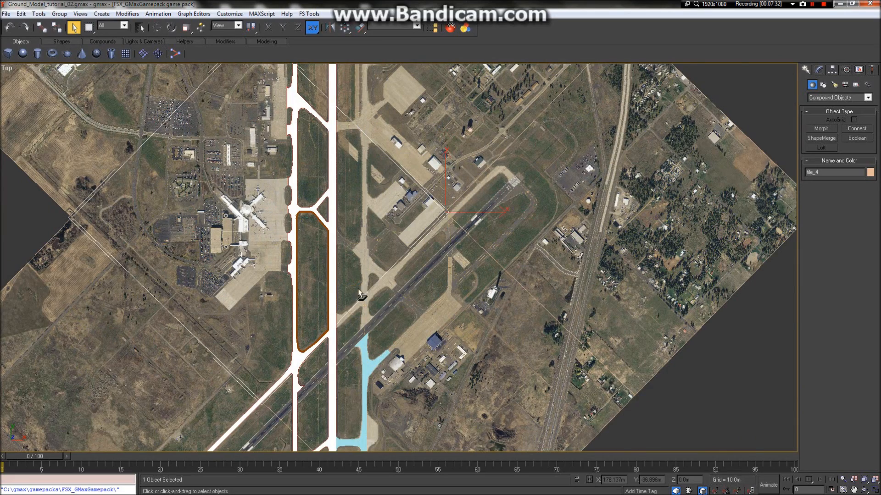
{"action": "scroll", "coordinate": [362, 275], "scroll_direction": "up", "scroll_amount": 10}
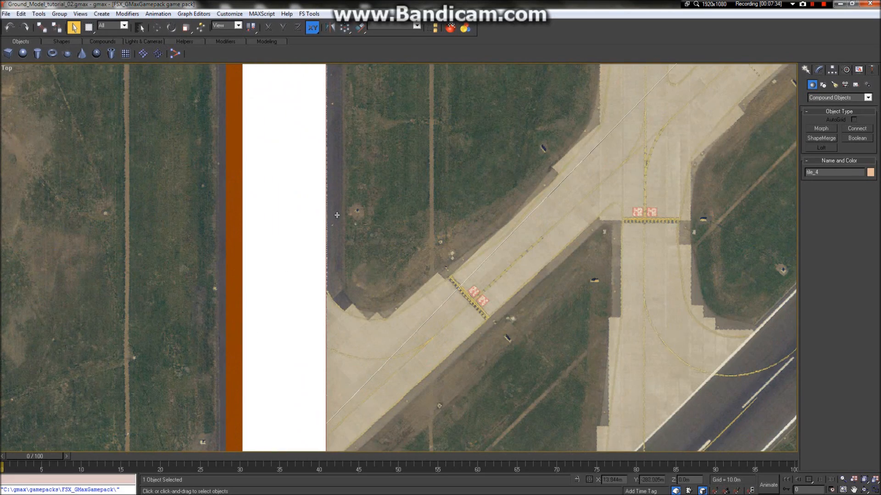